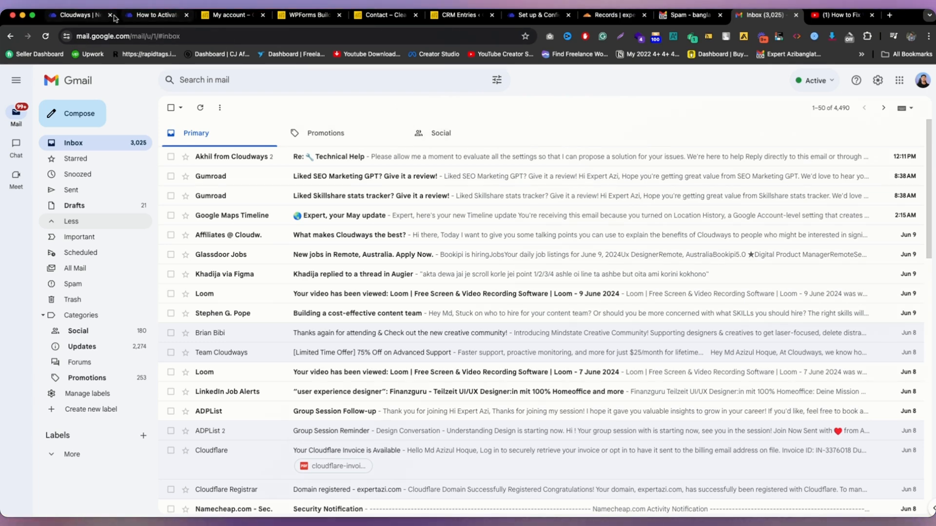
Step: Read the Elastic Email add-on help article in Cloudways Support
left_click(145, 20)
scroll(394, 255, "up", 10)
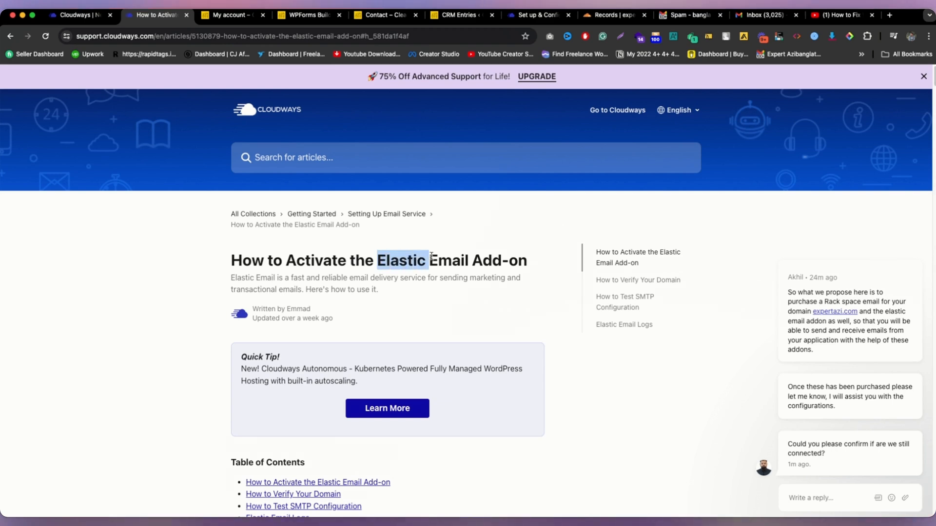
left_click_drag(477, 260, 525, 261)
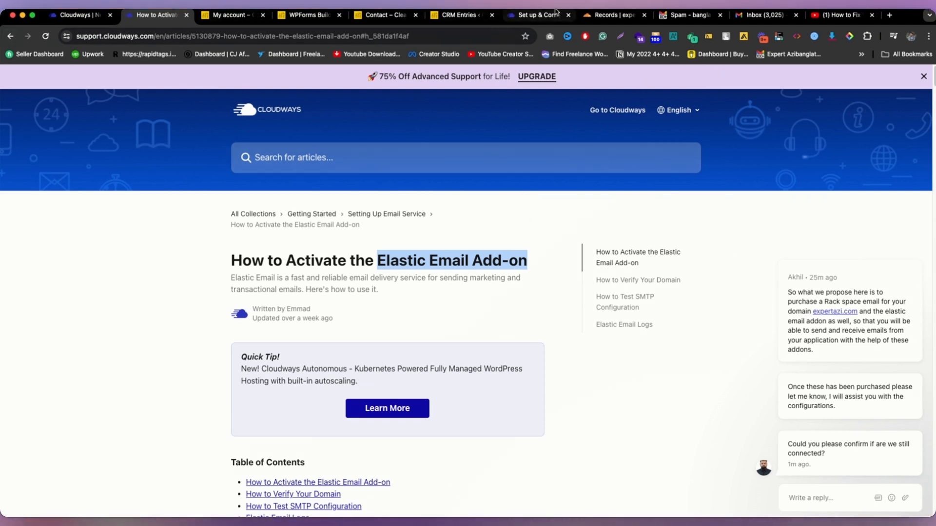
Step: Read the WordPress SMTP server setup blog post, then return to the Cloudways Add-ons list
left_click(539, 14)
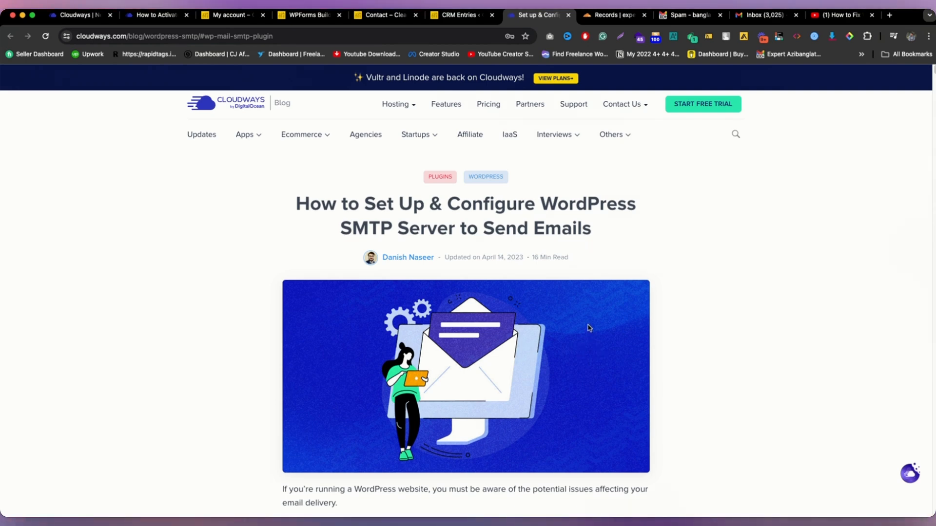
left_click_drag(461, 231, 455, 230)
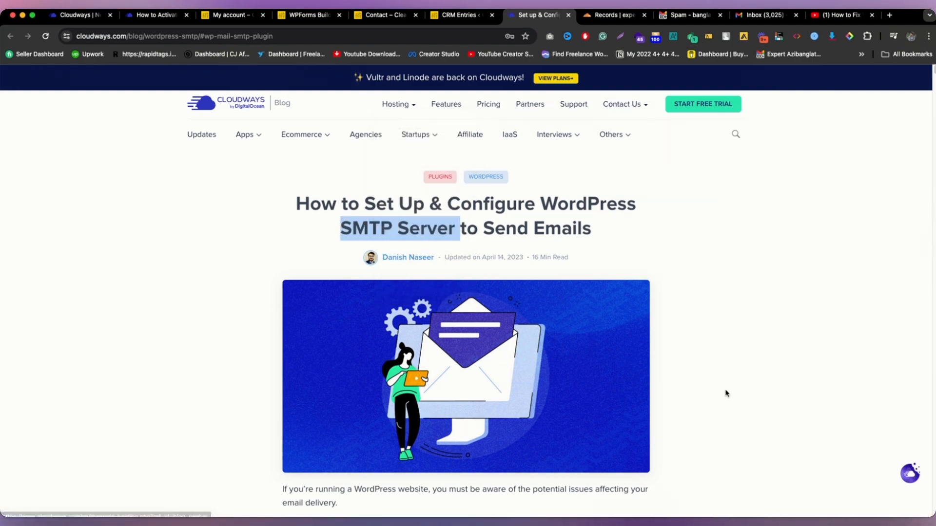
scroll(725, 393, "down", 5)
scroll(725, 393, "down", 15)
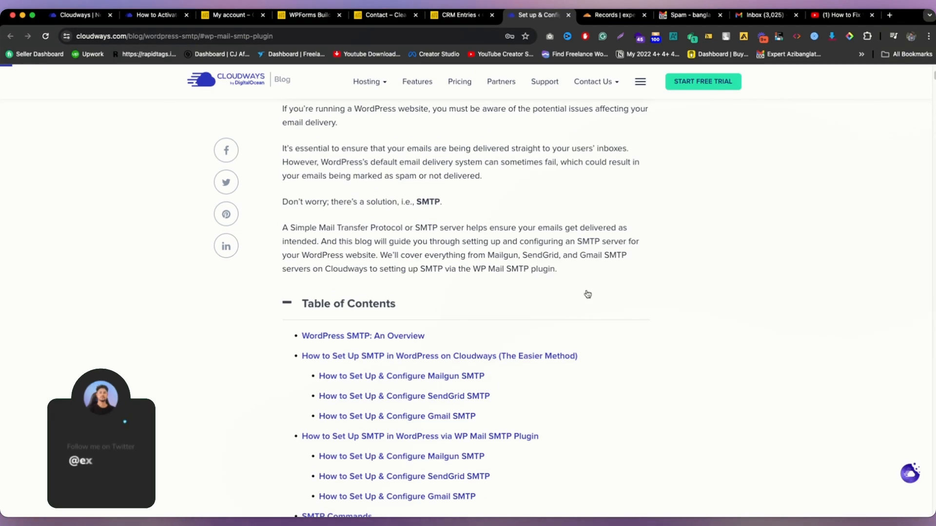
scroll(586, 294, "down", 20)
scroll(576, 290, "up", 1)
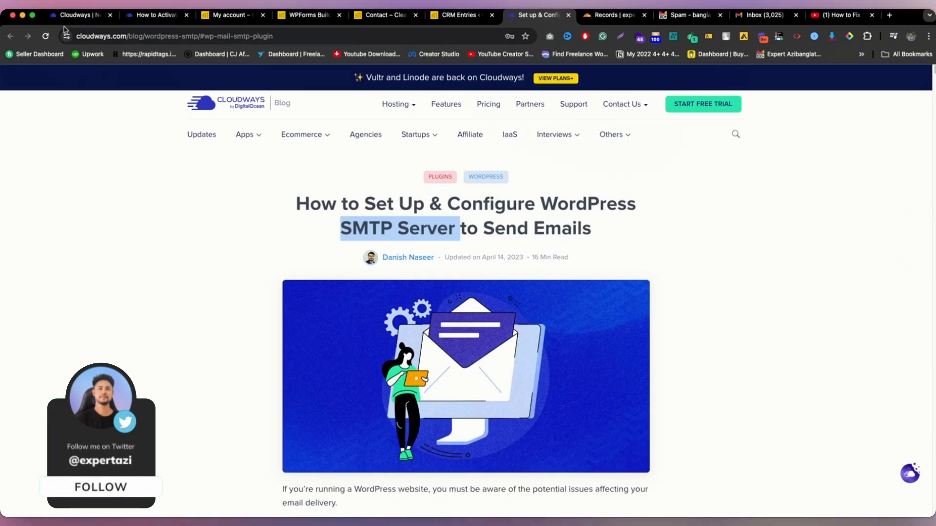
left_click(81, 14)
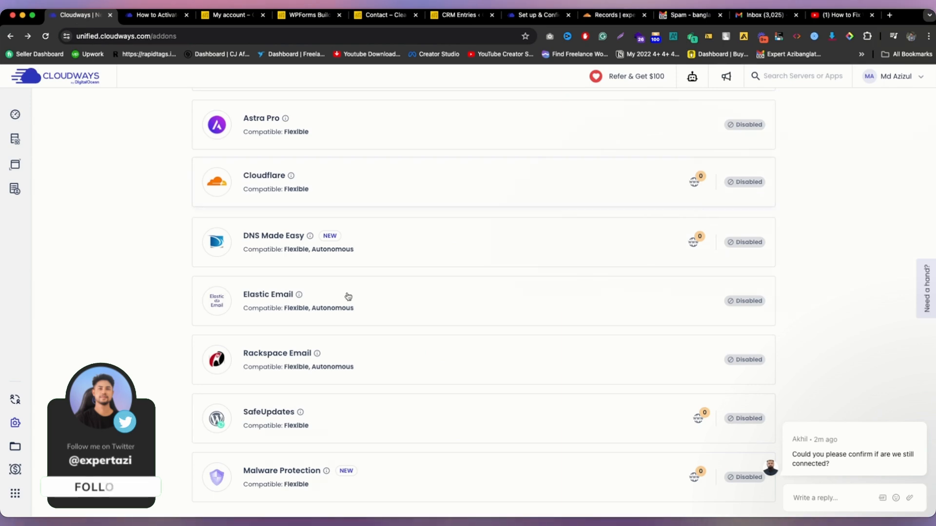
Step: From the Dashboard's Add-ons list, bring up the Elastic Email plans (1000 to 8000 Emails)
scroll(349, 283, "up", 4)
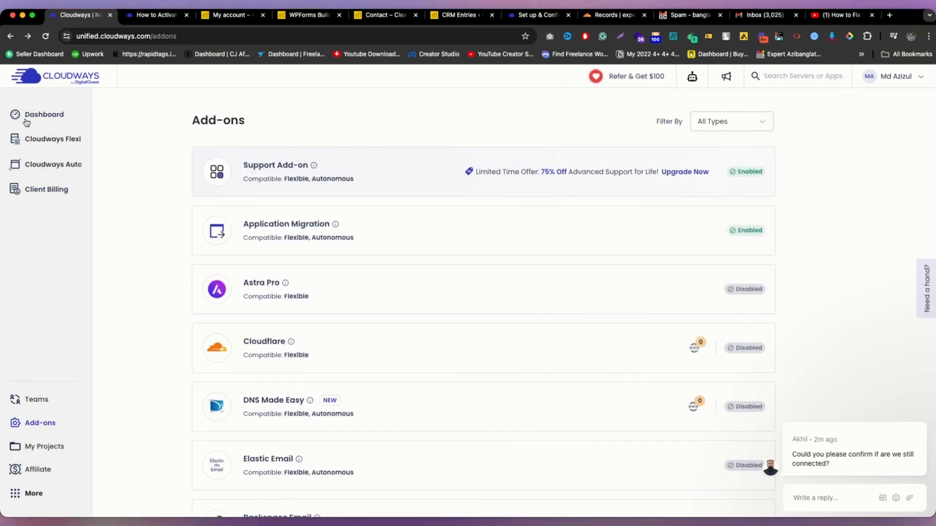
left_click(27, 120)
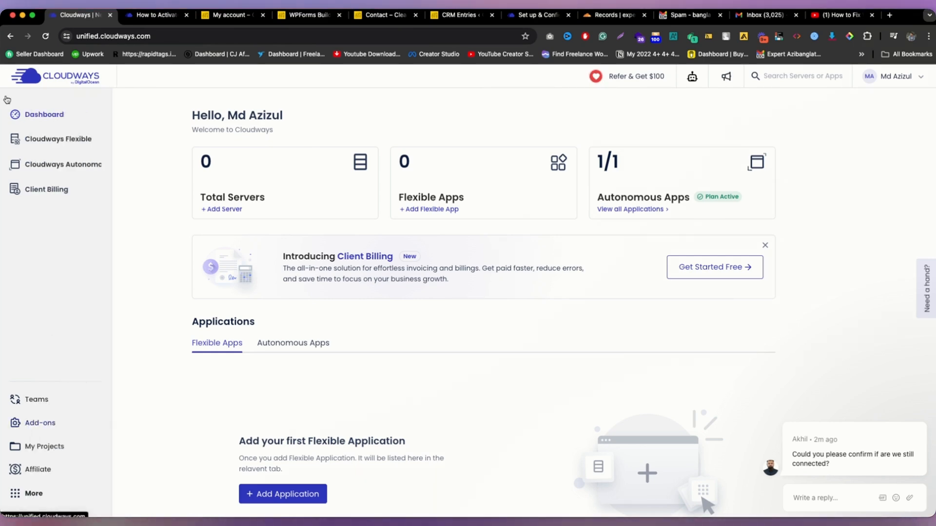
left_click(43, 424)
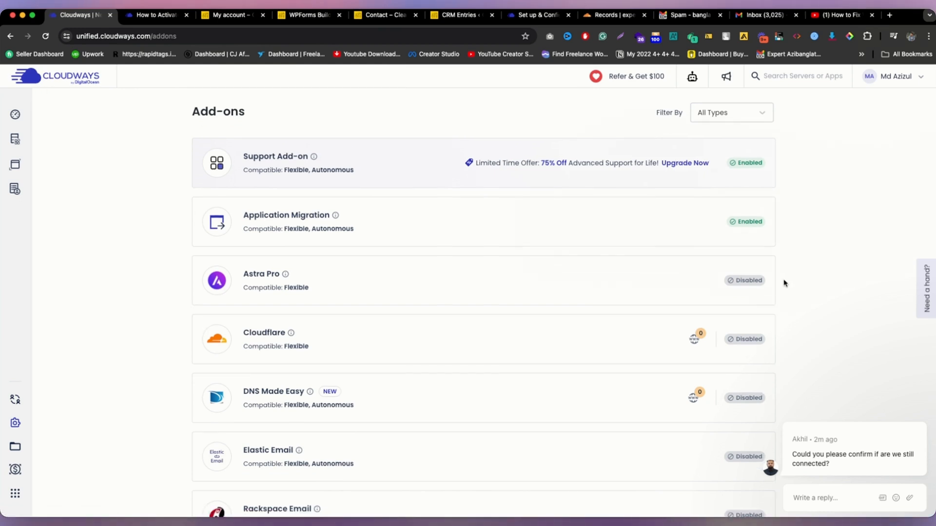
scroll(541, 299, "down", 3)
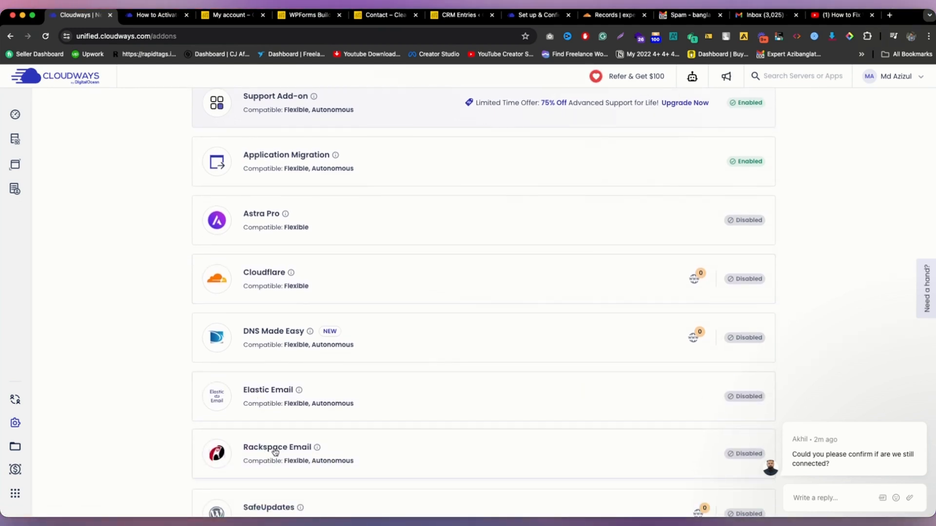
scroll(332, 437, "down", 1)
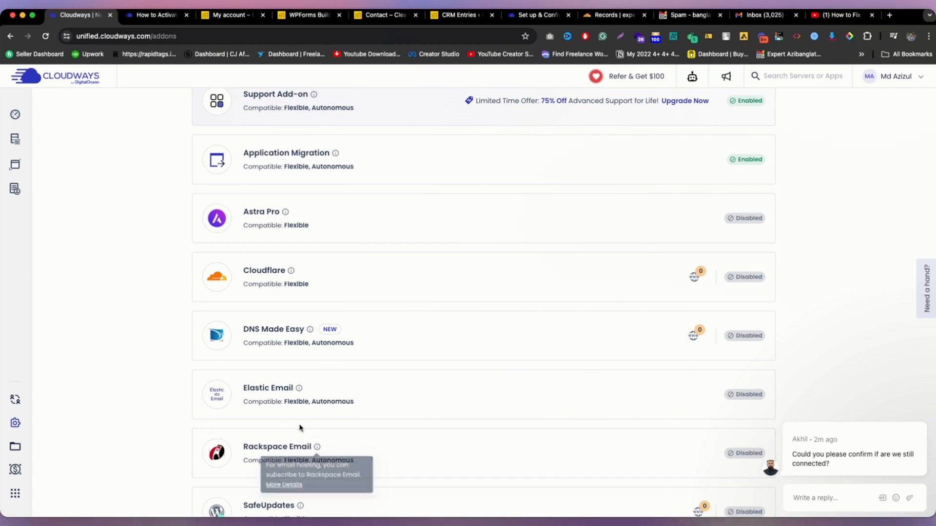
left_click(355, 389)
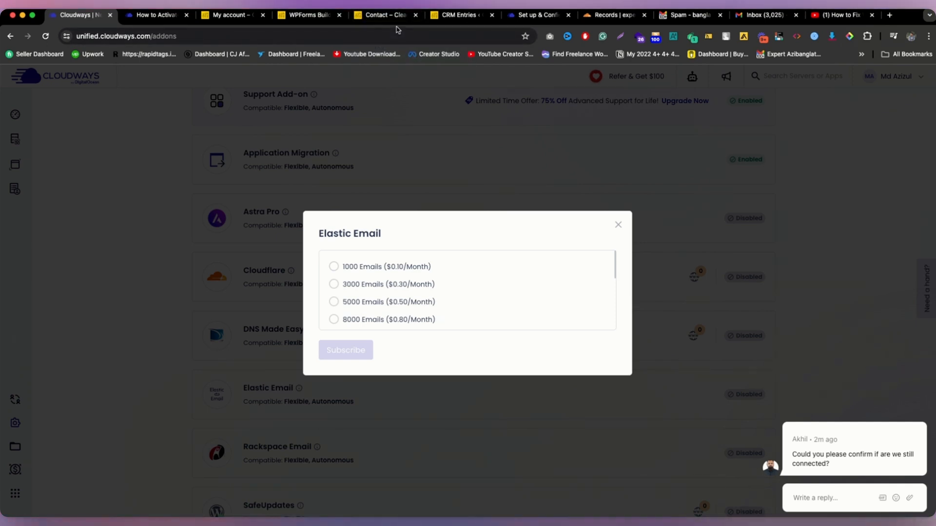
Step: Close the Elastic Email plans, view the Rackspace Email add-on, and check the Gmail inbox
left_click(618, 225)
left_click(341, 447)
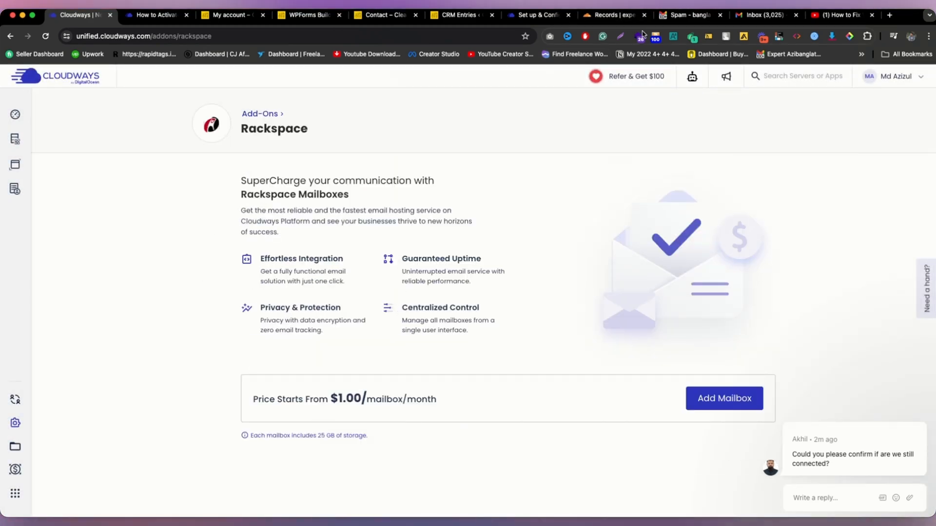
left_click(755, 15)
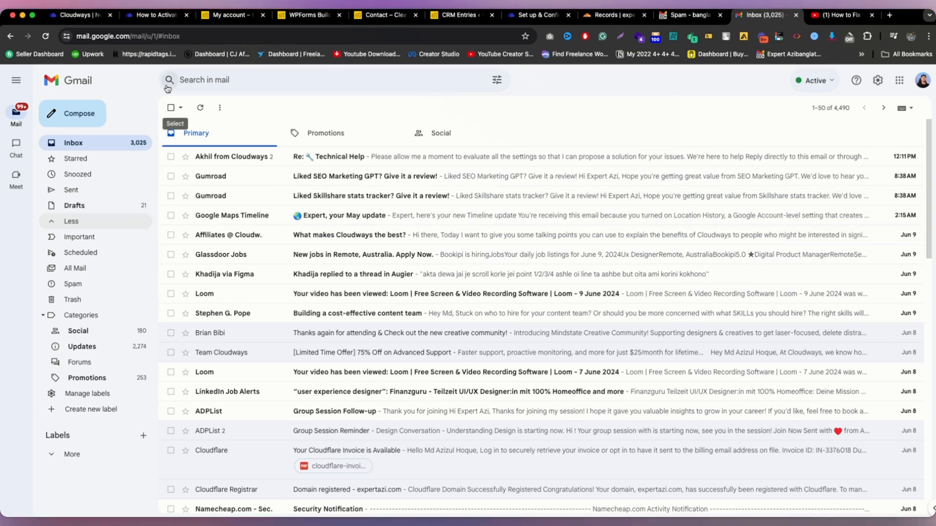
Step: Return to the add-ons list and view expertazi.com's Cloudflare DNS records, two CNAME entries
left_click(93, 18)
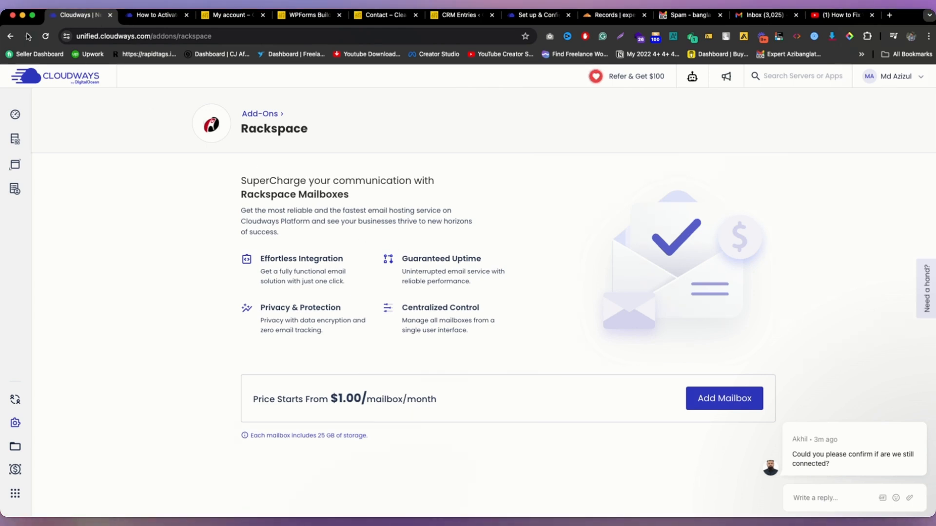
left_click(9, 36)
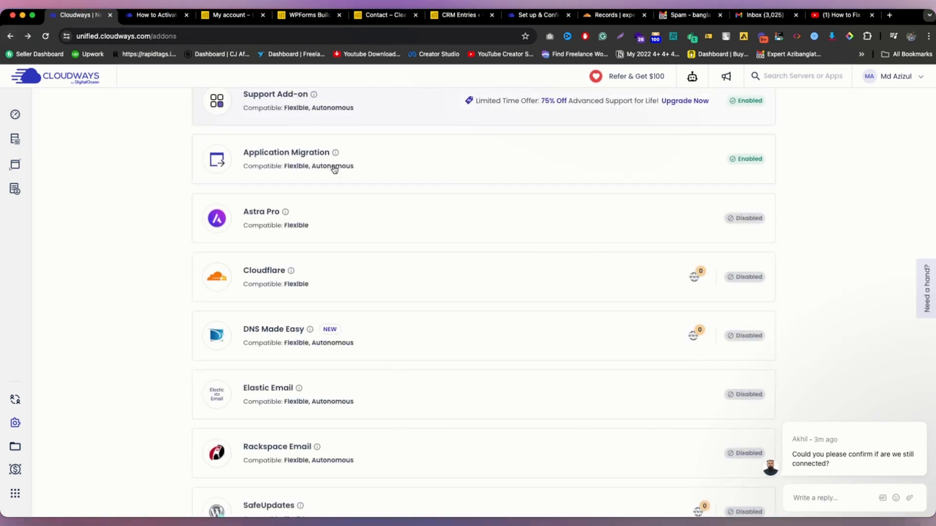
scroll(348, 368, "down", 2)
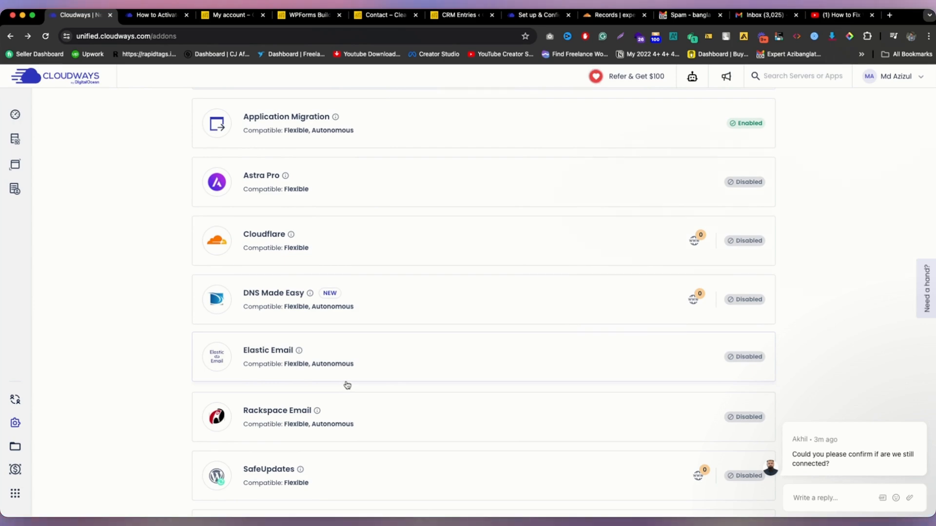
left_click(612, 18)
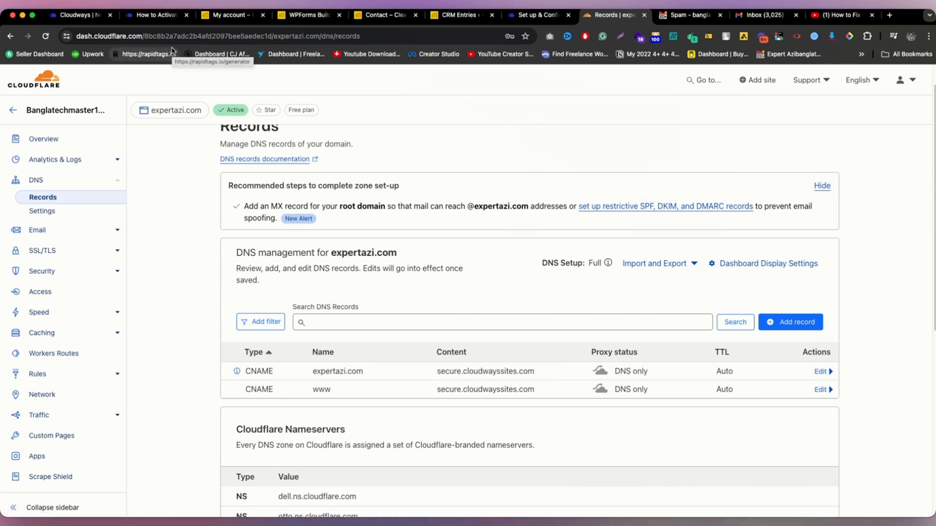
Step: Subscribe to the Elastic Email add-on's 1000 Emails ($0.10/Month) plan
left_click(80, 15)
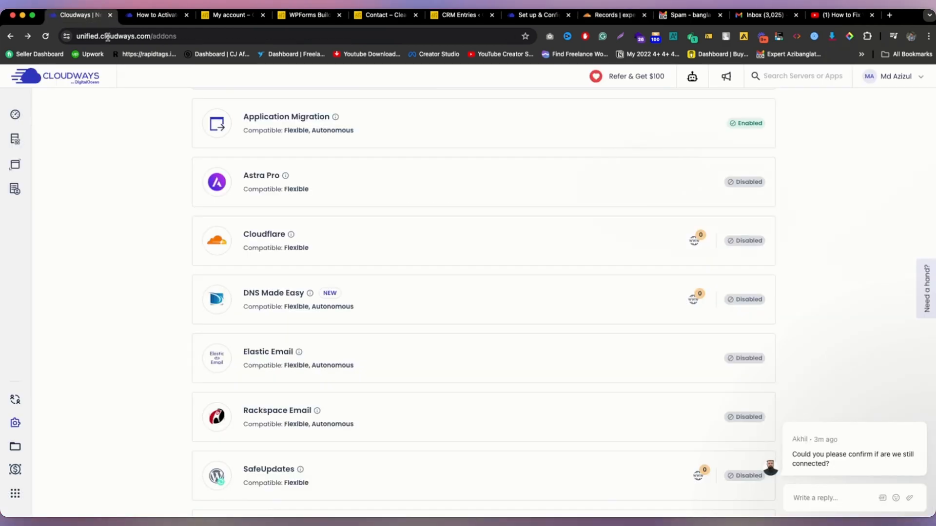
scroll(293, 302, "down", 1)
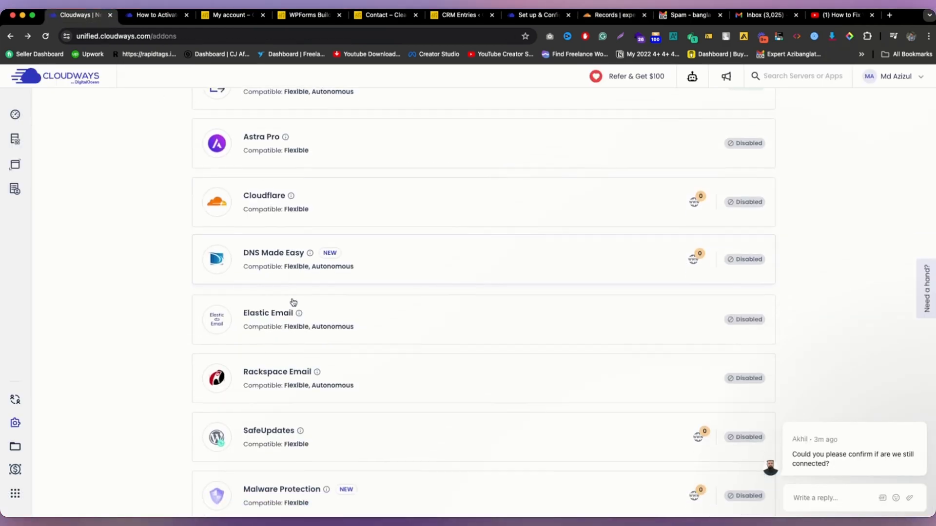
left_click(376, 312)
left_click(389, 271)
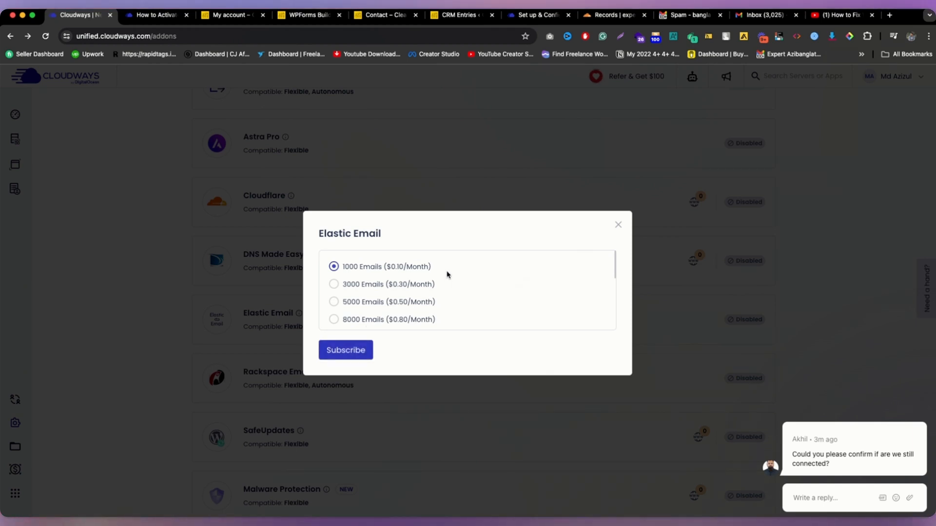
scroll(445, 273, "down", 2)
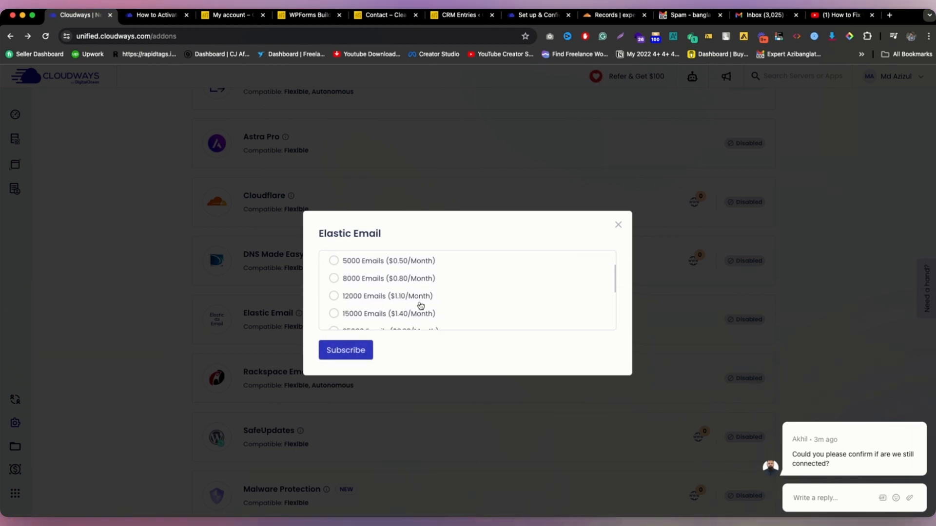
scroll(392, 296, "up", 2)
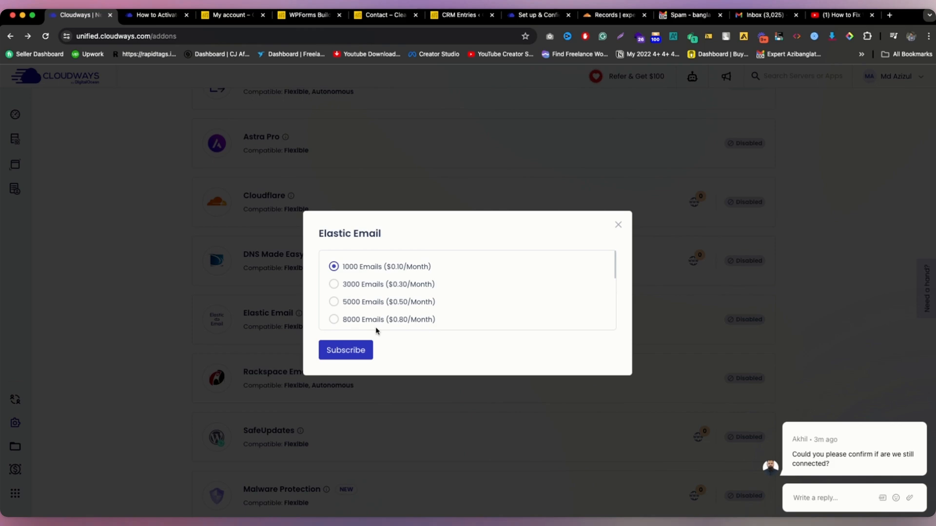
left_click(347, 351)
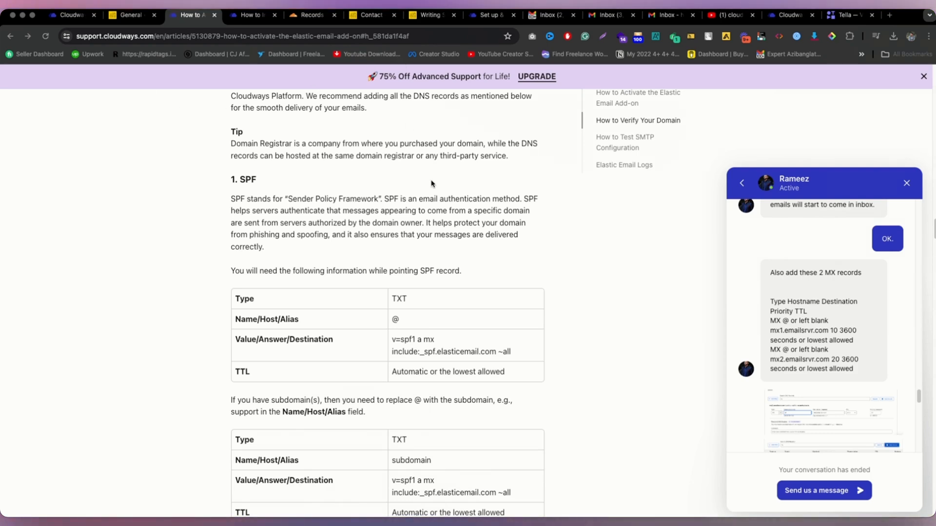
Step: Review the article's SPF TXT record (v=spf1 a mx include:_spf.elasticemail.com ~all), then switch to Cloudflare DNS
scroll(419, 236, "up", 4)
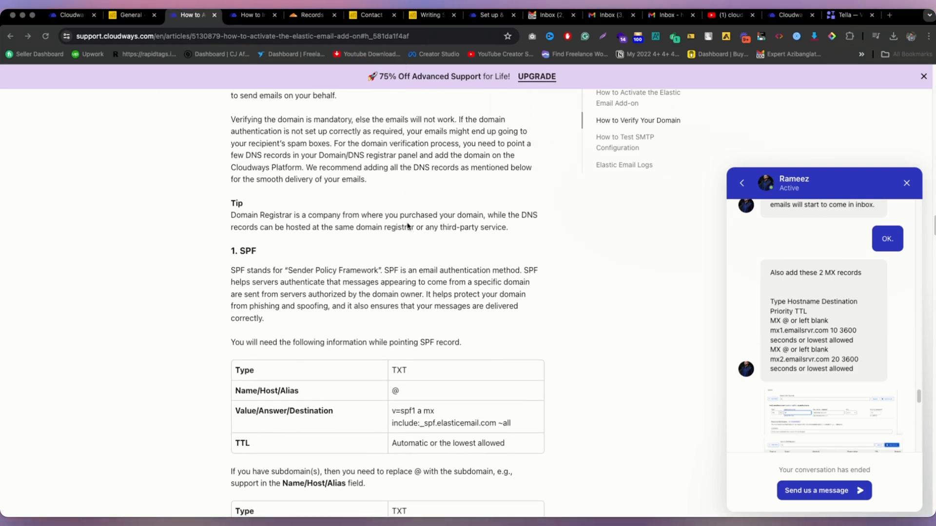
scroll(407, 225, "down", 1)
scroll(407, 225, "up", 6)
scroll(405, 224, "down", 8)
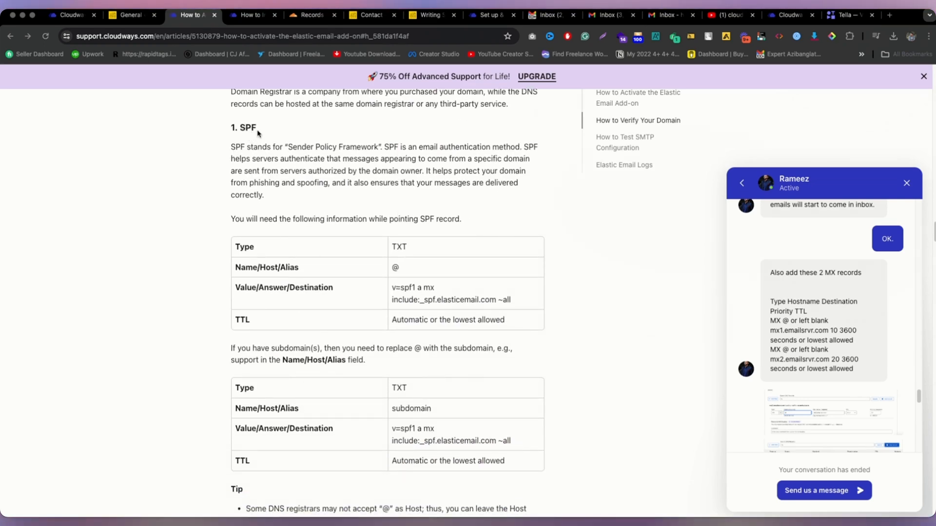
left_click(319, 17)
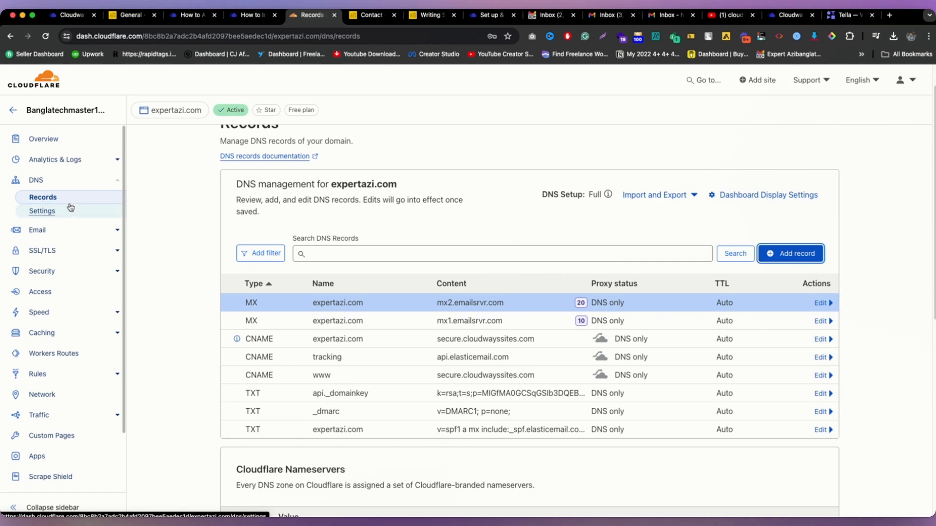
left_click(131, 15)
left_click(187, 15)
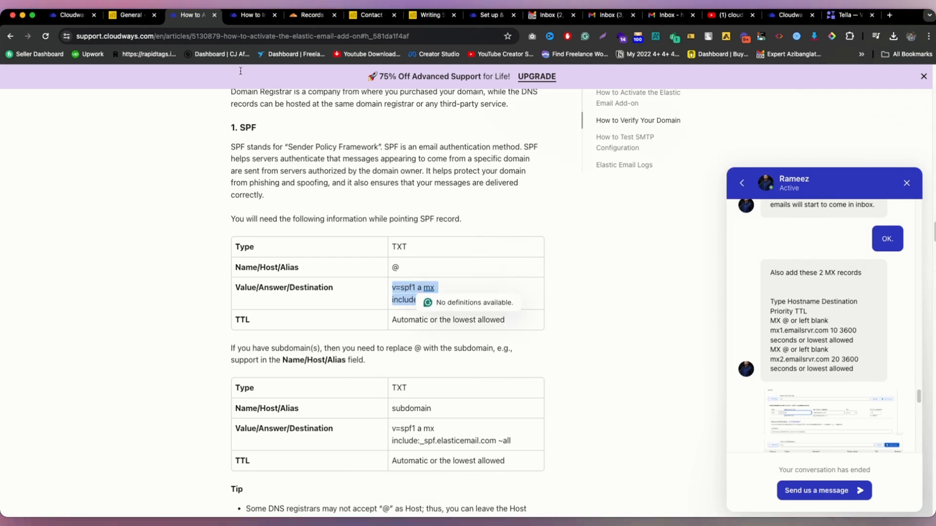
left_click(310, 15)
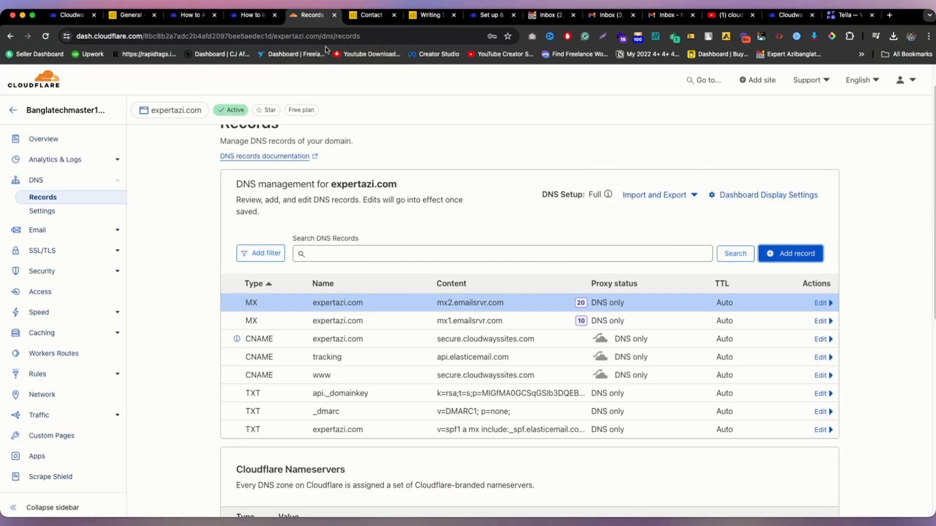
left_click(808, 254)
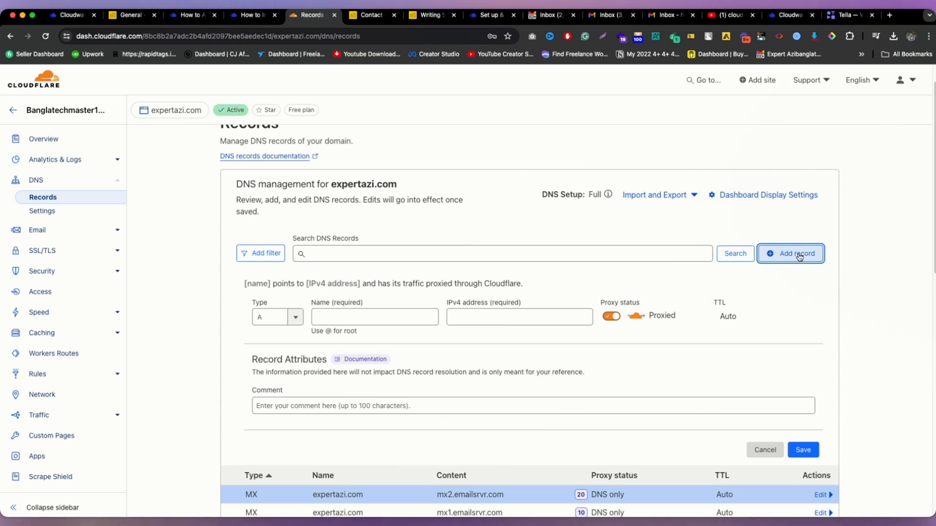
left_click(291, 317)
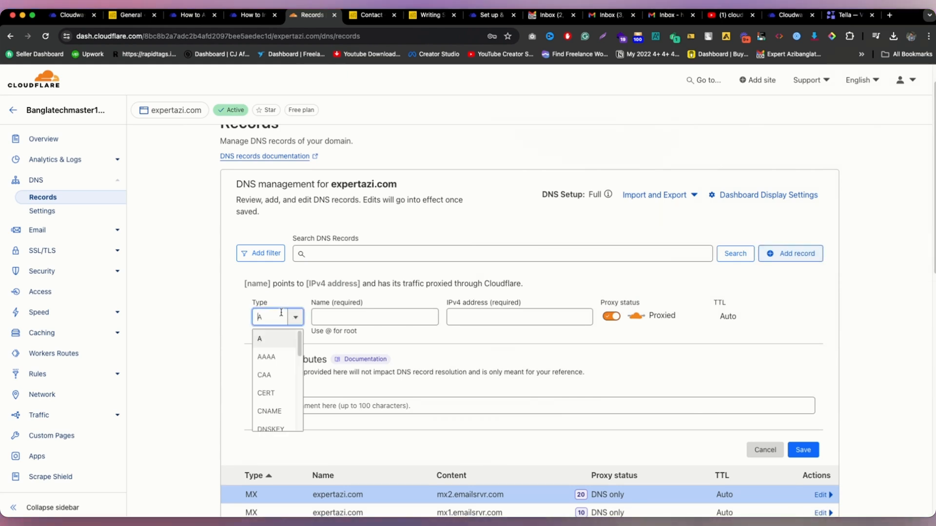
type("txt")
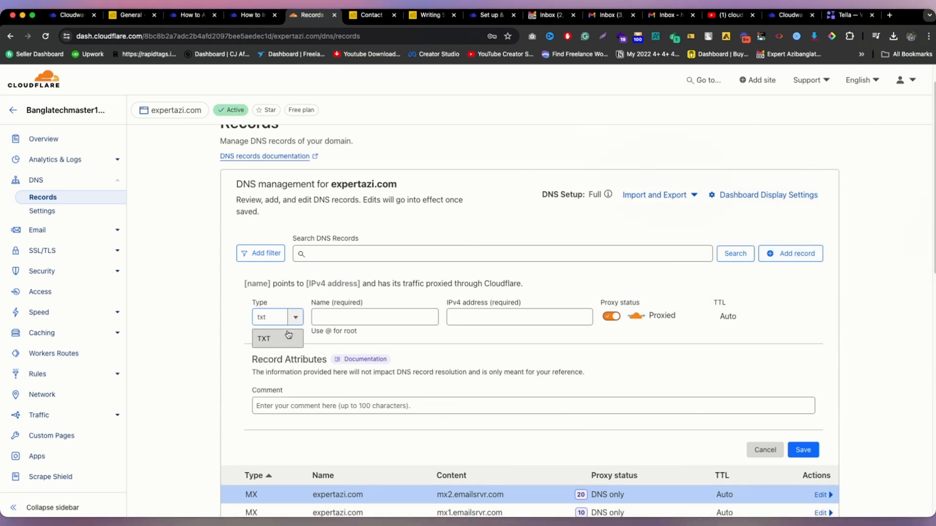
left_click(263, 338)
left_click(367, 316)
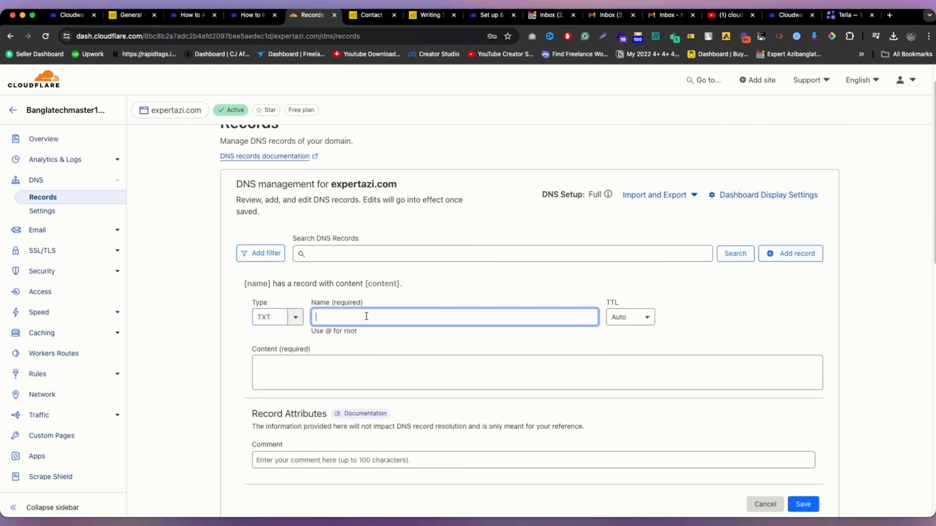
left_click(361, 356)
type("v=spf1 a mx include:_spf.elasticemail.com ~all")
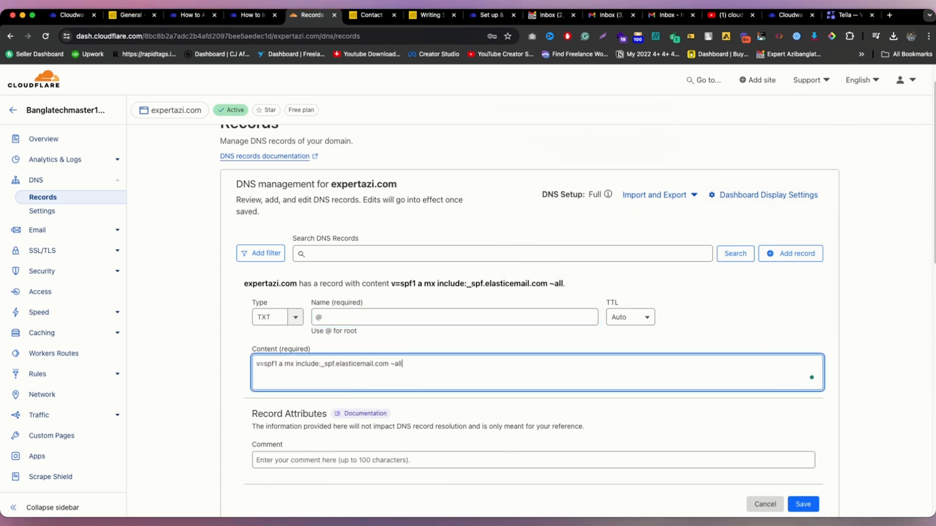
scroll(494, 285, "down", 5)
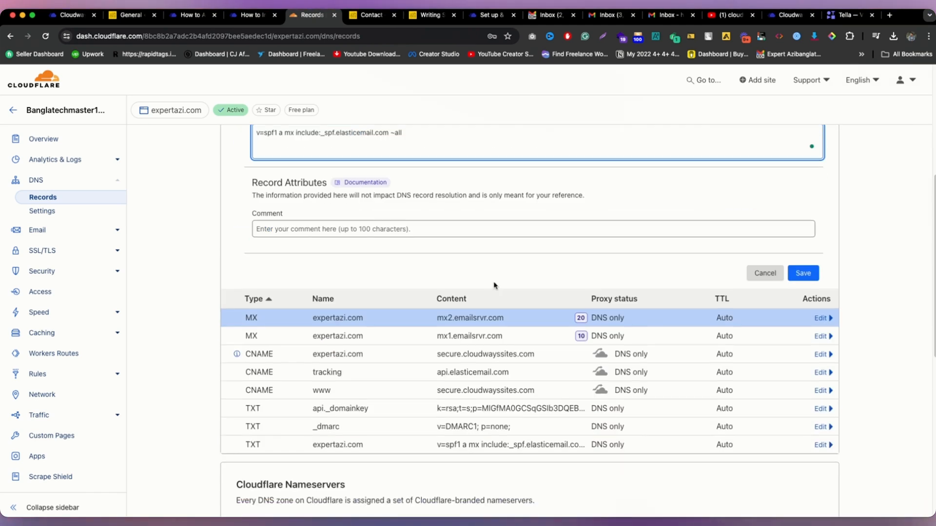
left_click(765, 273)
Step: Return to the Elastic Email setup article and review its SPF section
left_click(230, 13)
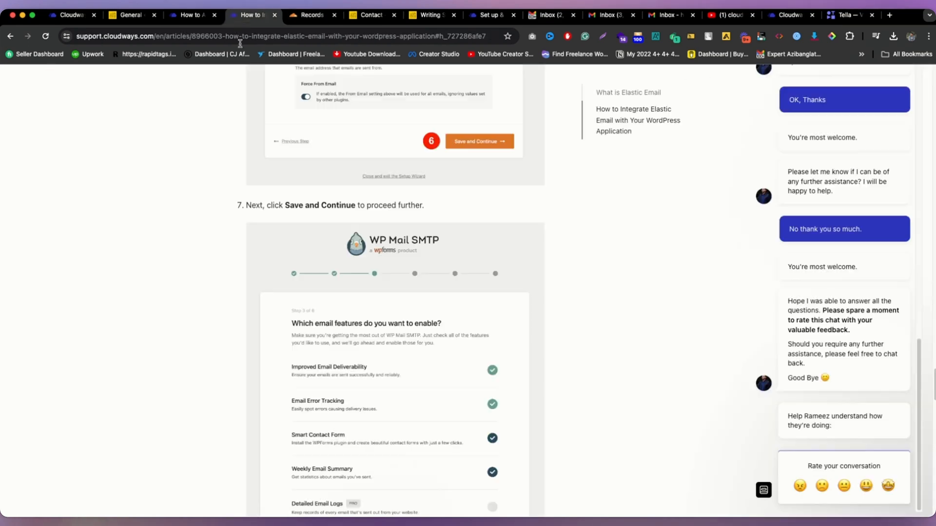
left_click_drag(204, 17, 251, 19)
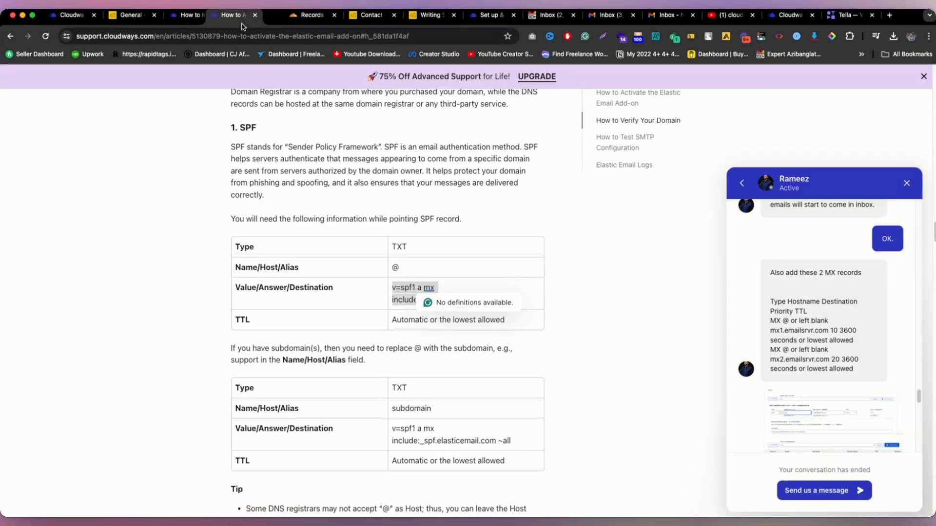
scroll(493, 351, "down", 1)
left_click_drag(258, 315, 434, 330)
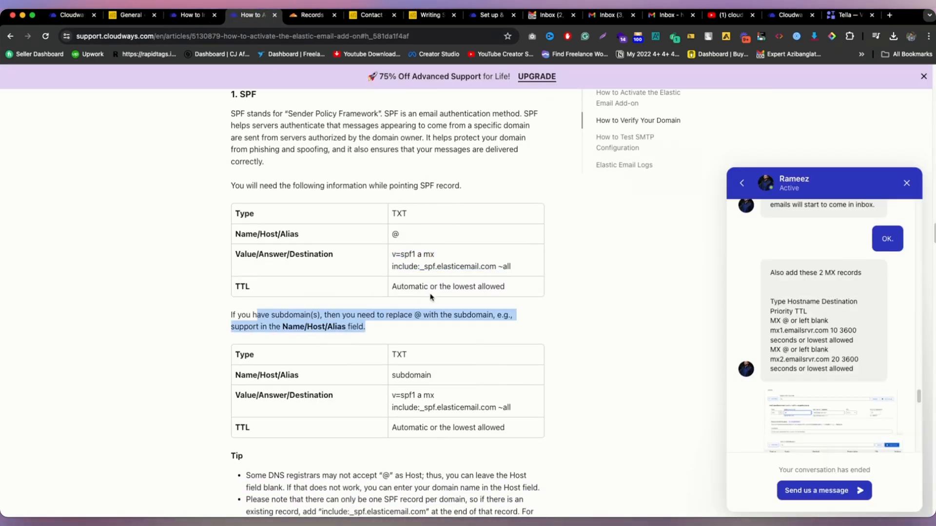
scroll(455, 264, "down", 1)
scroll(454, 264, "down", 1)
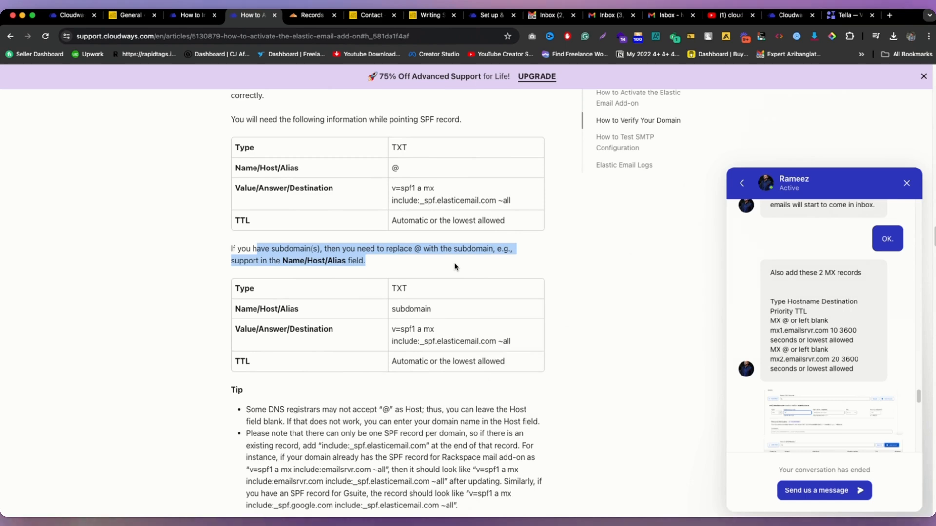
scroll(359, 199, "up", 1)
Step: Select the article's DKIM key value and go back to Cloudflare's expertazi.com DNS list
left_click(380, 199)
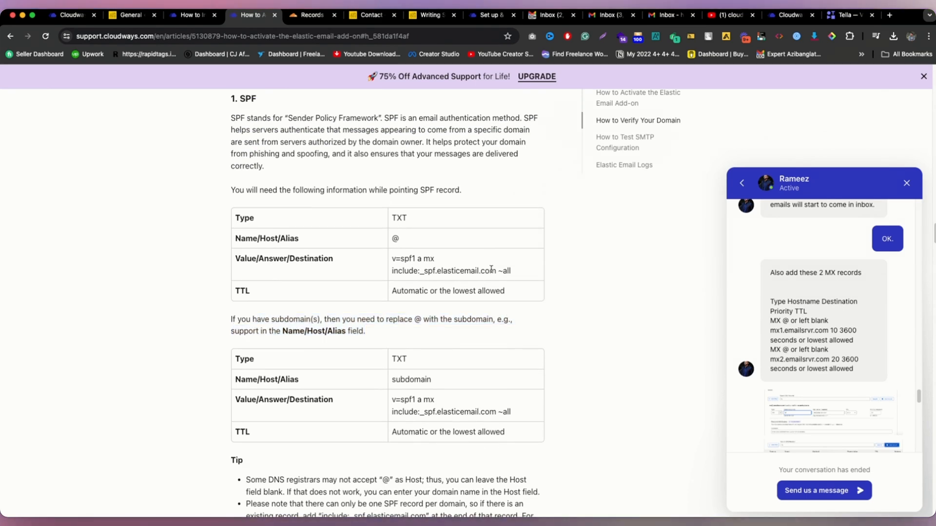
left_click_drag(227, 203, 496, 291)
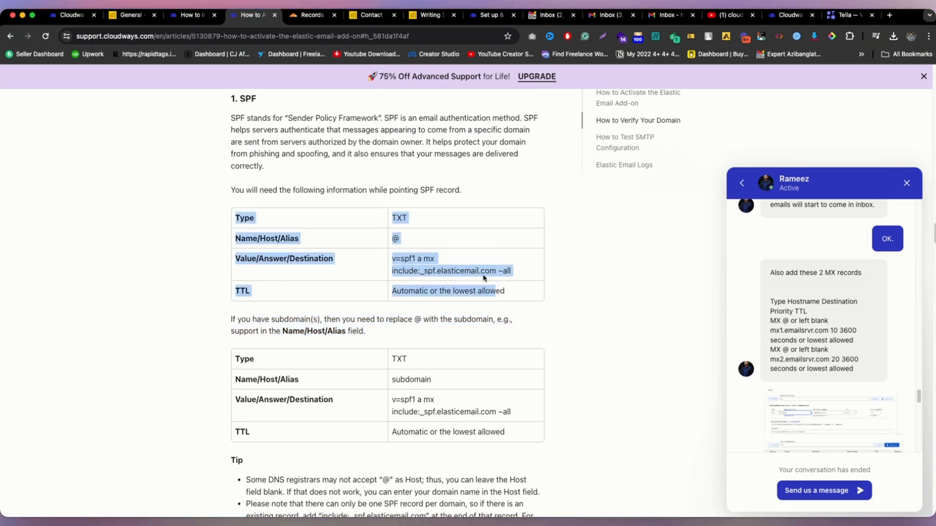
scroll(482, 274, "down", 3)
scroll(422, 225, "down", 6)
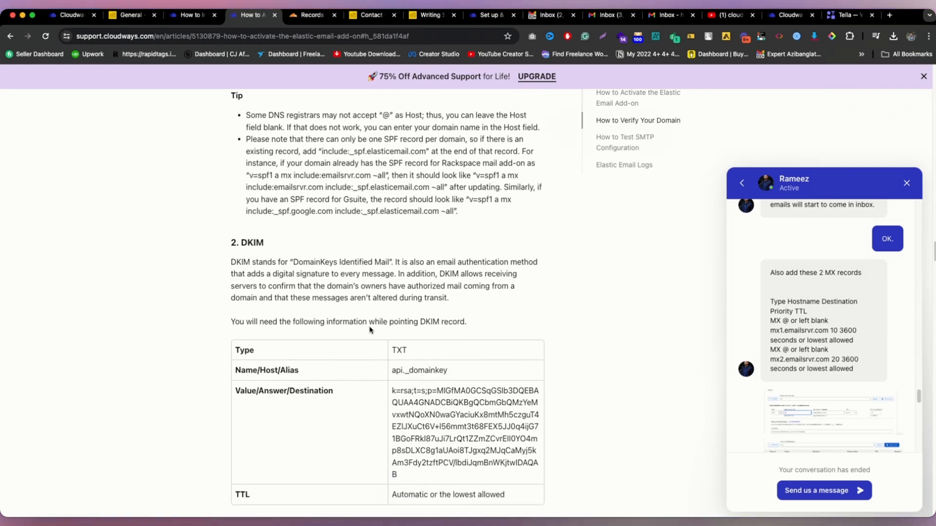
triple_click(427, 406)
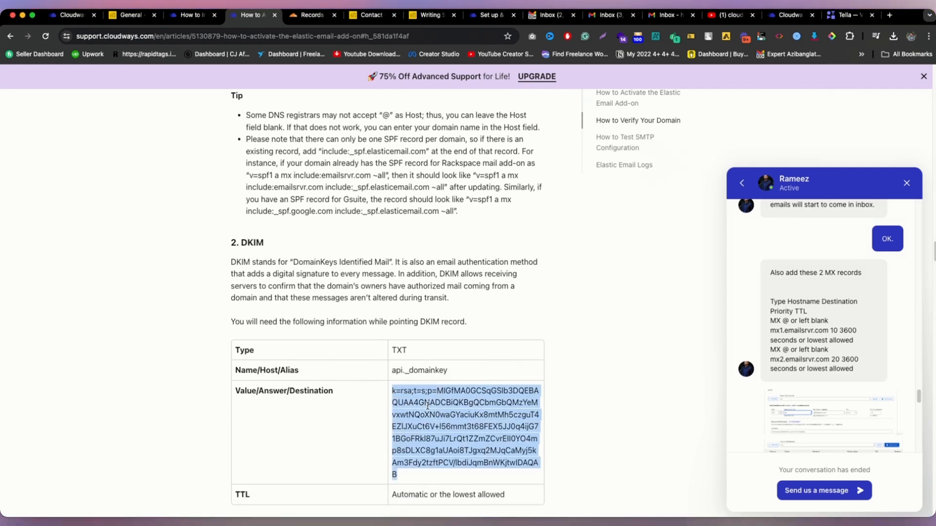
left_click(311, 16)
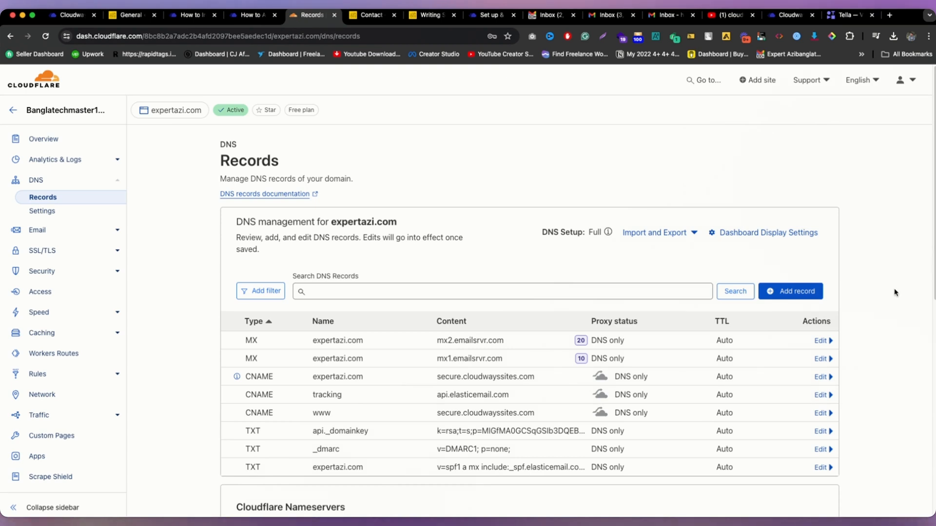
Step: Draft a new TXT DNS record in Cloudflare with the DKIM key as its content
left_click(804, 292)
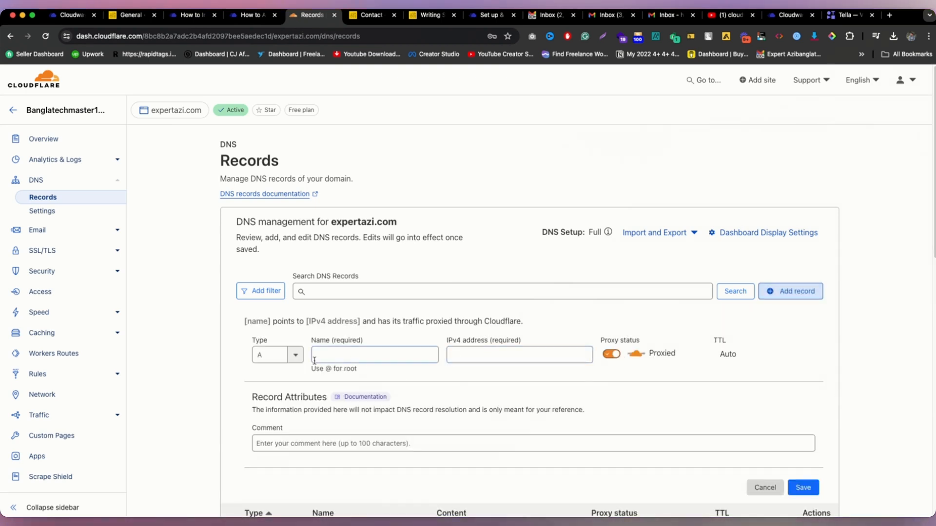
left_click(273, 354)
type("tx")
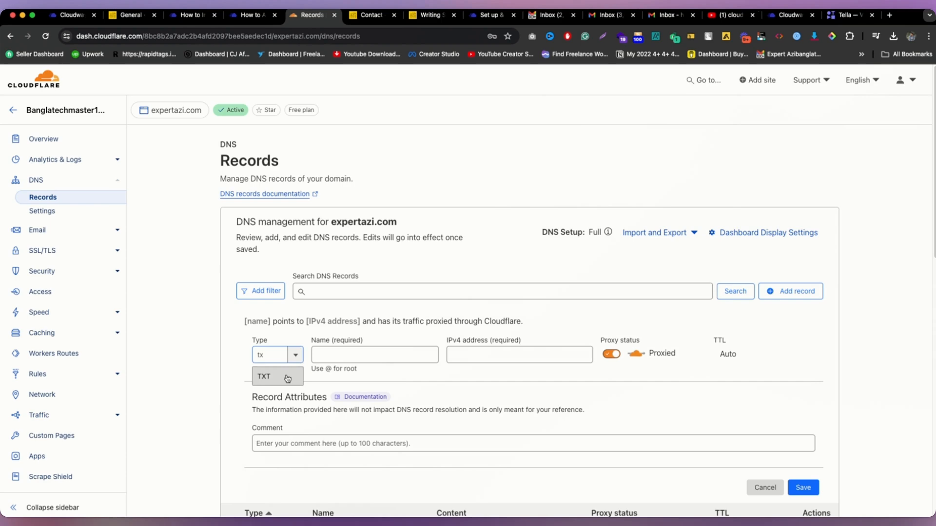
left_click(287, 379)
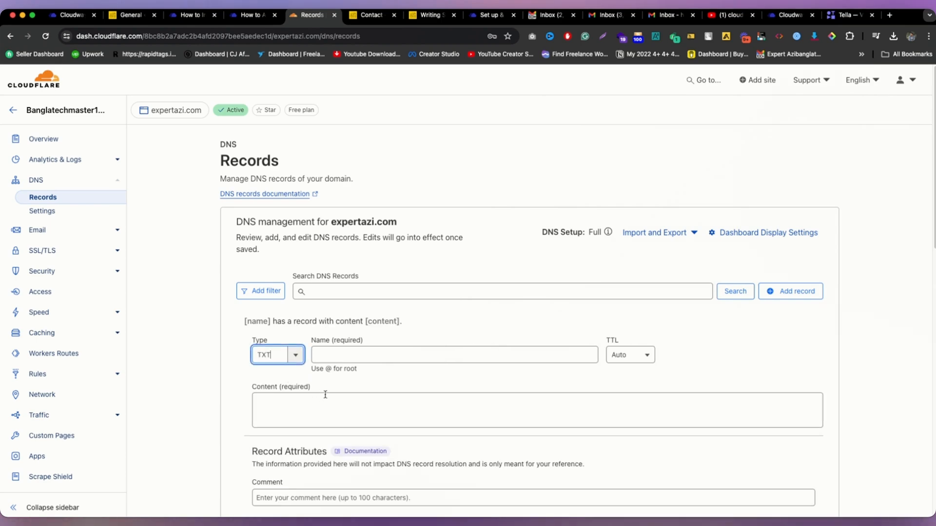
left_click(330, 405)
type("k=rsa;t=s;p=MIGfMA0GCSqGSIb3DQEBAQUAA4GNADCBiQKBgQCbmGbQMzYeMvxwtNQoXN0waGYaciuKx8mtMh5czguT4EZlJXuCt6V+l56mmt3t68FEX5JJ0q4ijG71BGoFRkl87uJi7LrQt1ZZmZCvrEll0YO4mp8sDLXC8g1aUAoi8TJgxq2MJqCaMyj5kAm3Fdy2tzftPCV/lbdiJqmBnWKjtwIDAQAB")
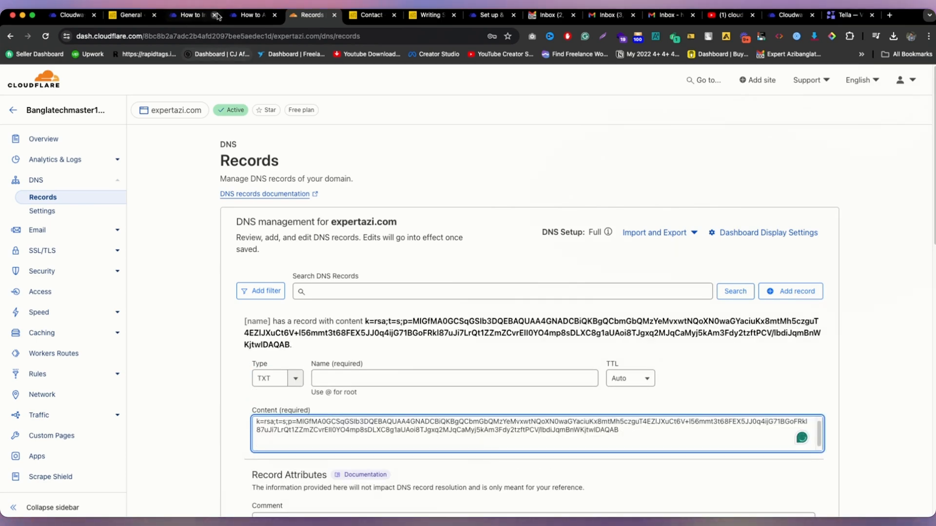
Step: Name the TXT record api._domainkey and trim the trailing blank line from its content
left_click(251, 15)
triple_click(415, 372)
key("super+c")
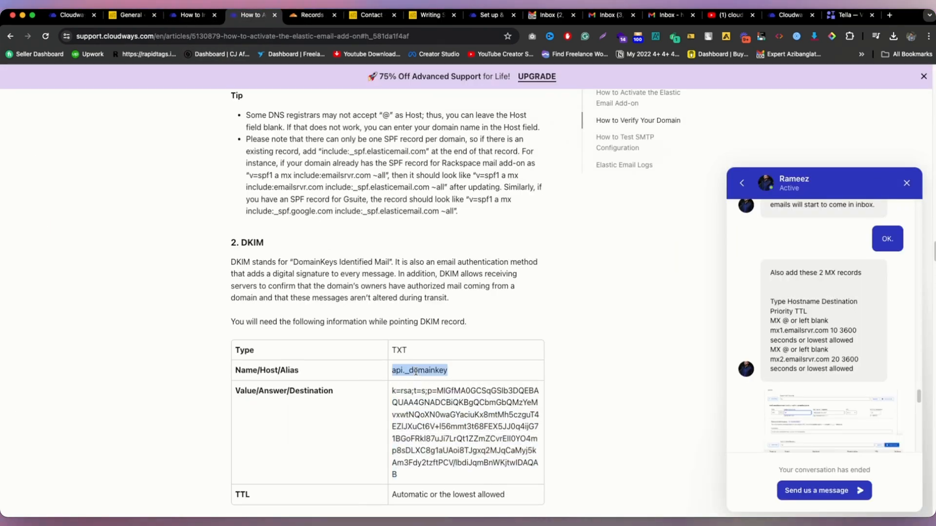
left_click(312, 15)
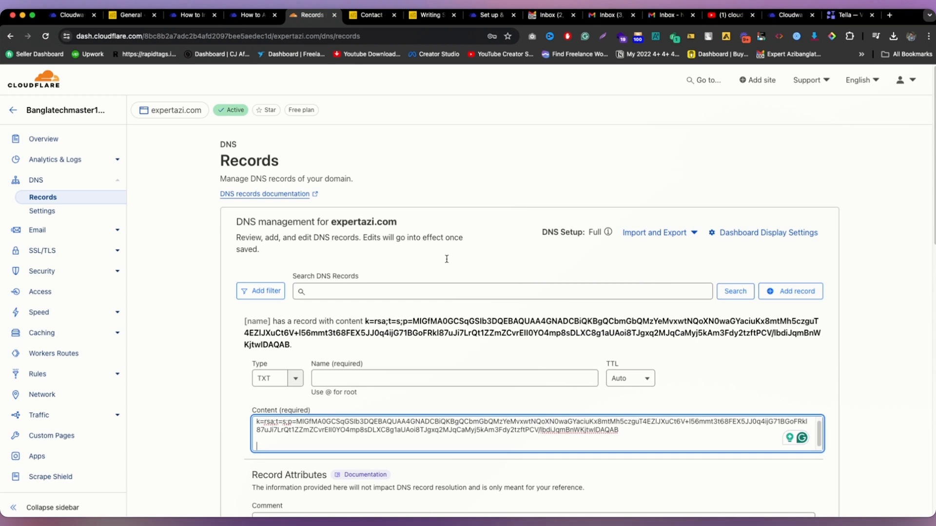
left_click(429, 380)
key("super+v")
left_click(295, 439)
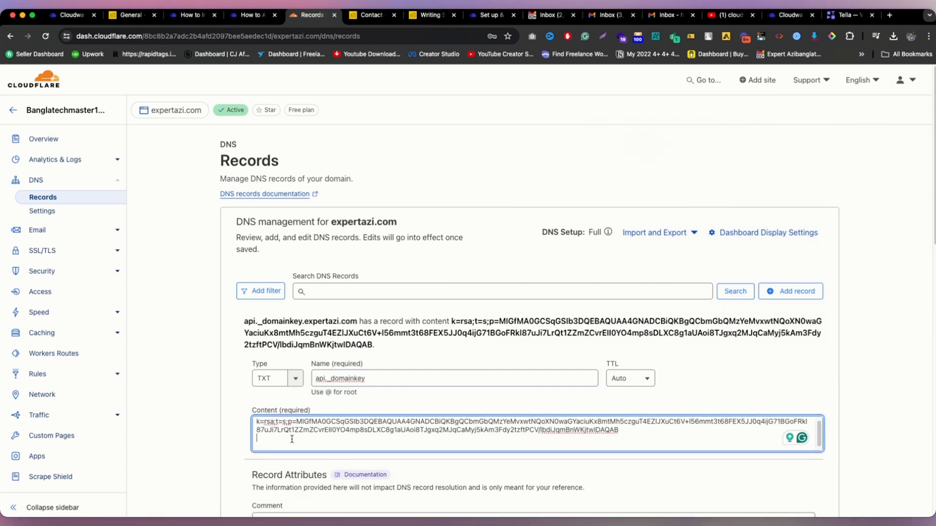
key("BackSpace")
Step: Discard the duplicate DKIM record and start a new DNS record
scroll(377, 300, "down", 2)
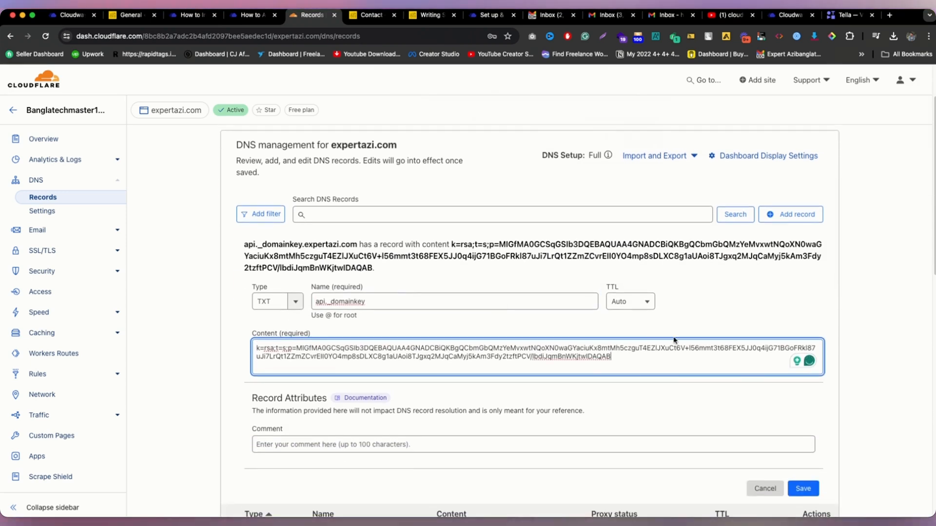
scroll(746, 443, "down", 1)
left_click(759, 456)
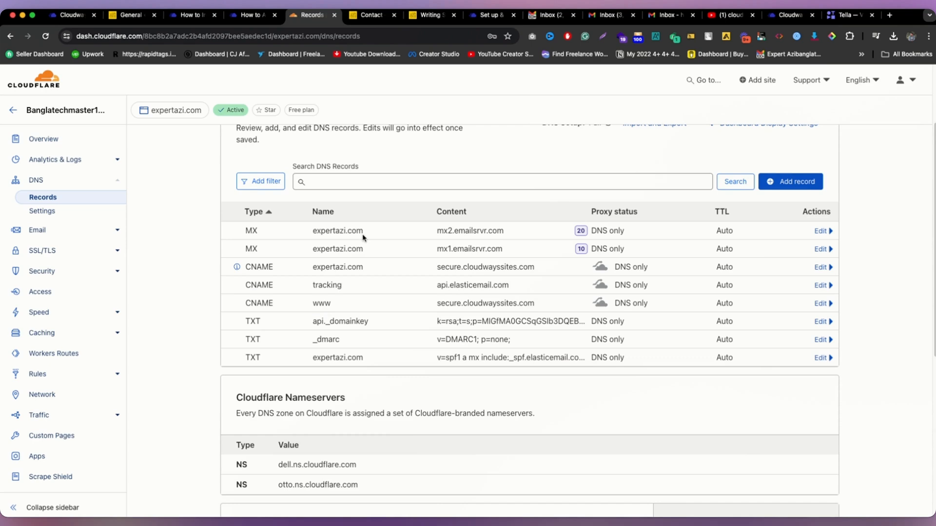
left_click(801, 188)
Step: Make the new record a CNAME targeting api.elasticemail.com
left_click(261, 15)
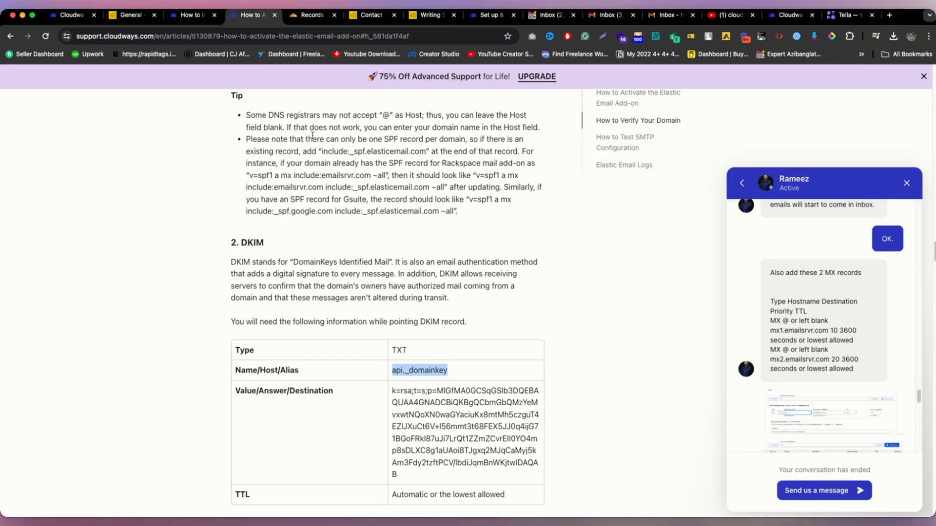
scroll(292, 142, "down", 10)
scroll(322, 164, "down", 1)
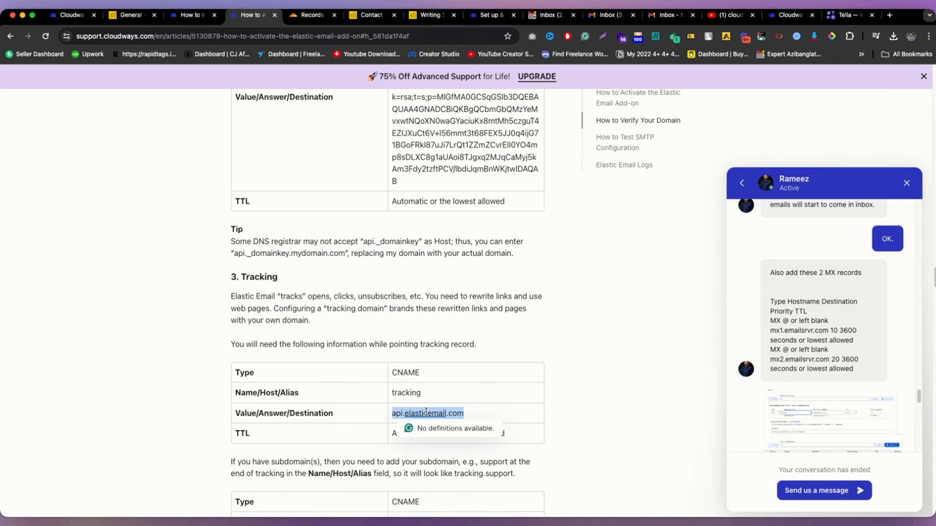
left_click(308, 16)
left_click(259, 243)
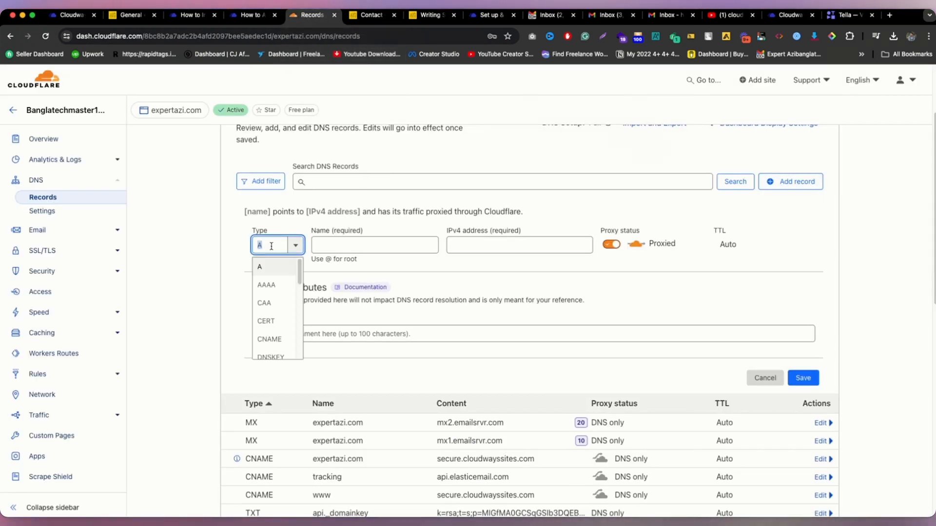
type("cn")
left_click(275, 266)
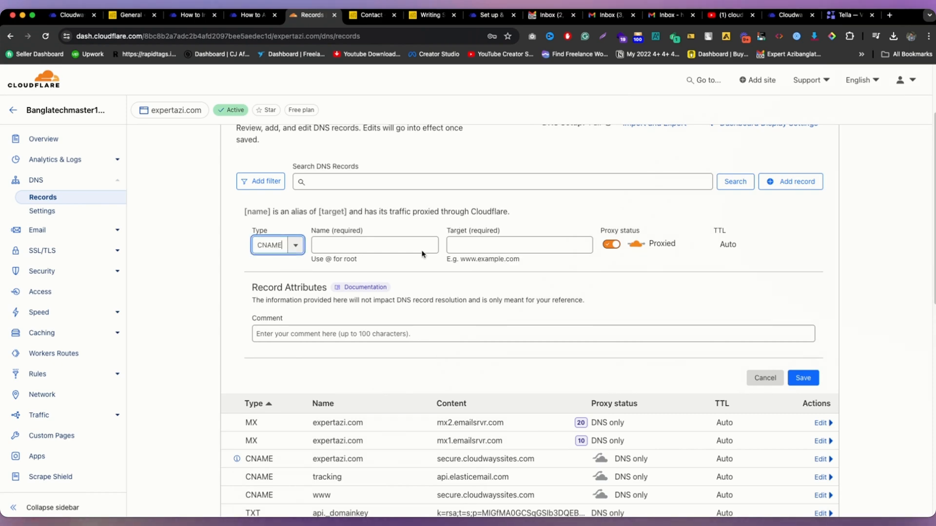
type("api.elasticemail.com")
key("BackSpace")
key("BackSpace")
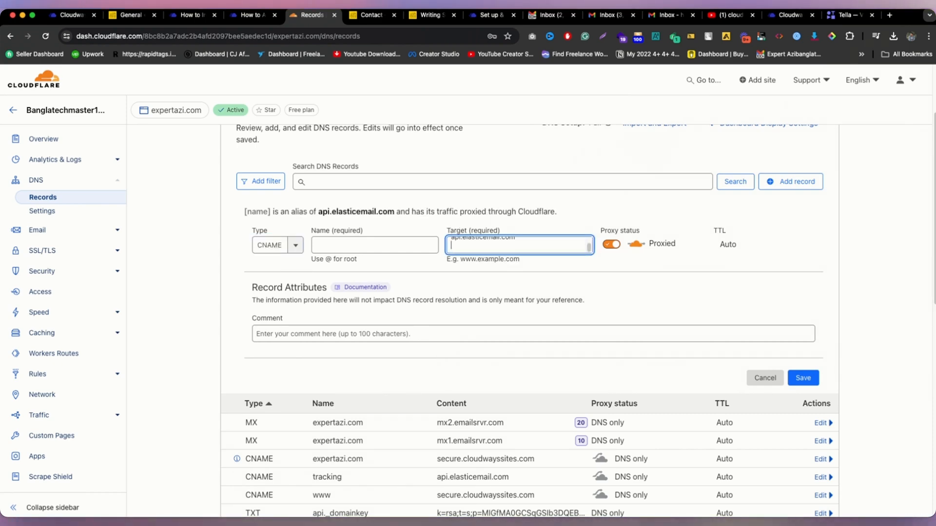
Step: Name the CNAME 'tracking', set it to DNS only, and close the form
left_click(254, 17)
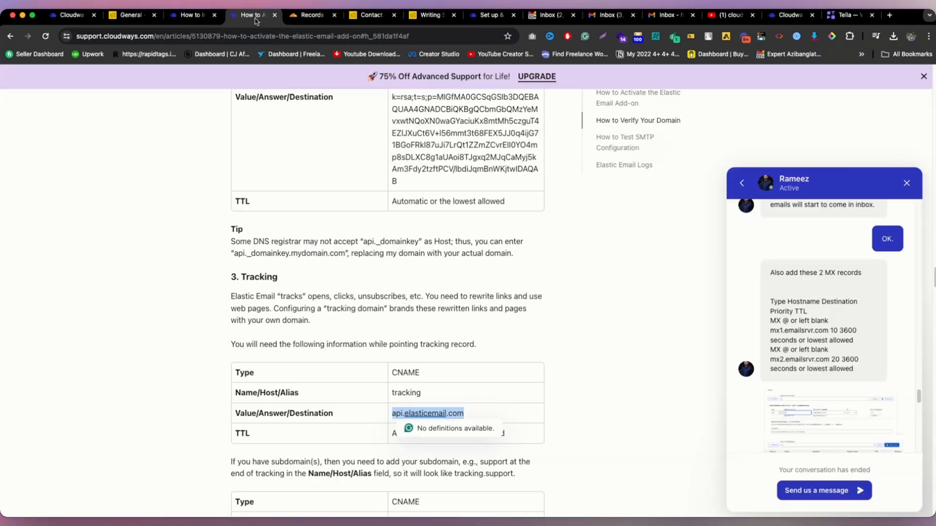
double_click(412, 393)
key("super+c")
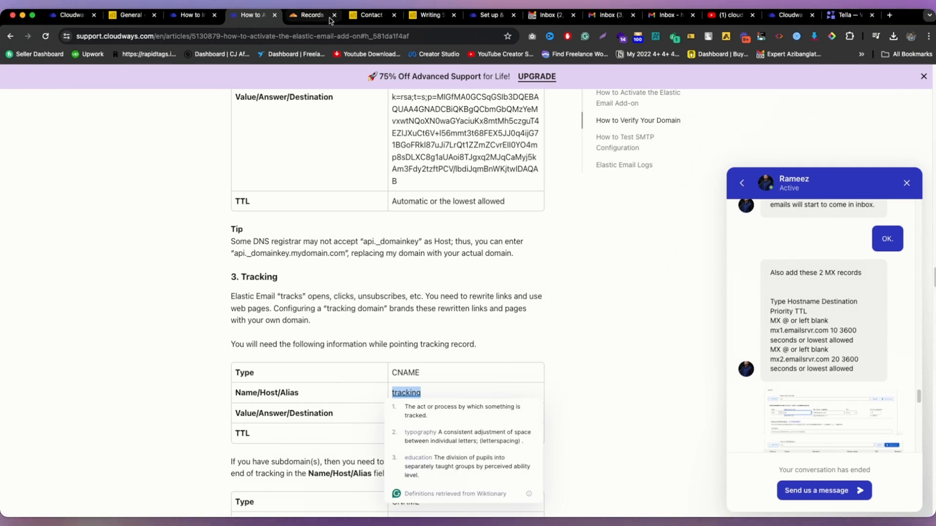
left_click(311, 15)
key("super+v")
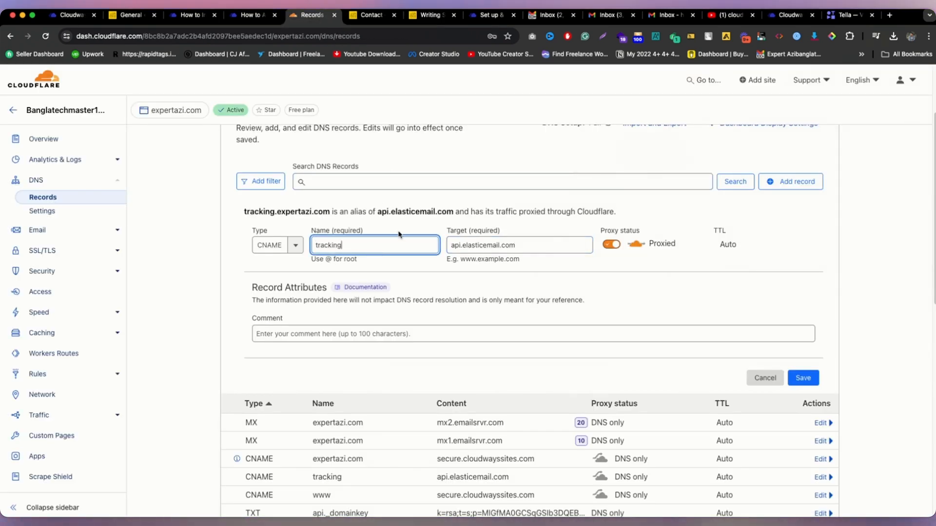
left_click(609, 245)
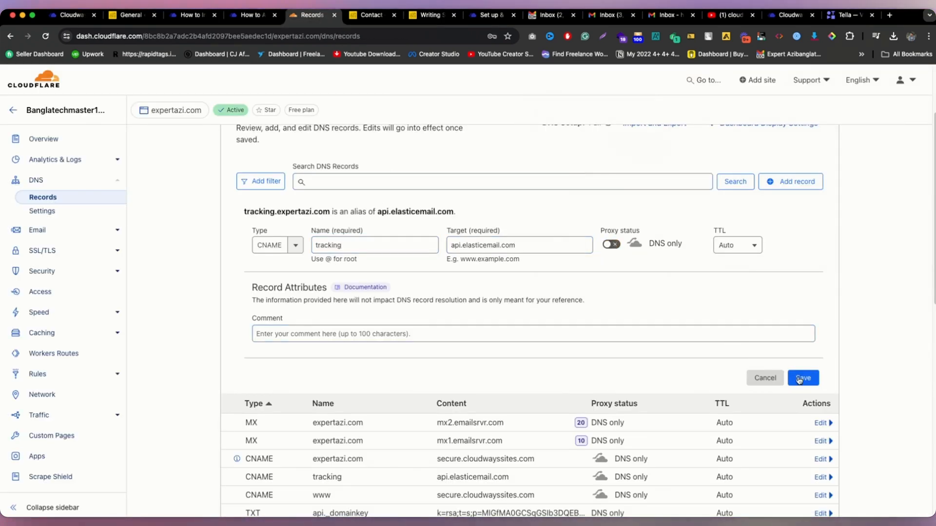
left_click(764, 378)
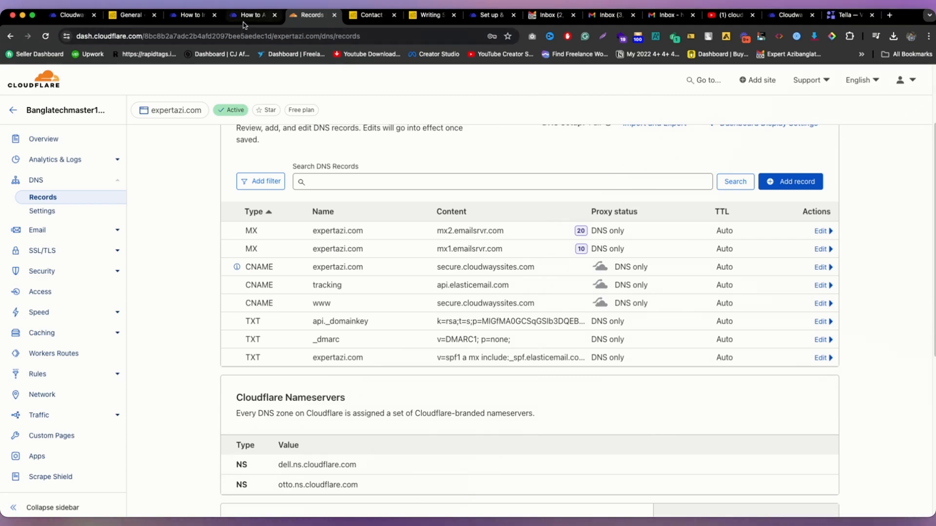
Step: Copy DMARC Option 1 (v=DMARC1; p=none;) from the article and return to Cloudflare DNS
left_click(243, 22)
scroll(343, 253, "down", 12)
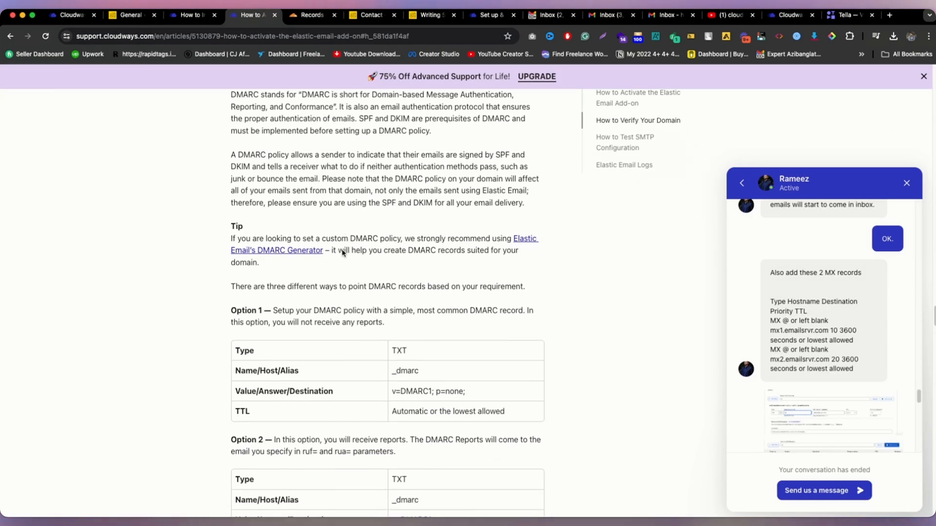
scroll(343, 252, "down", 10)
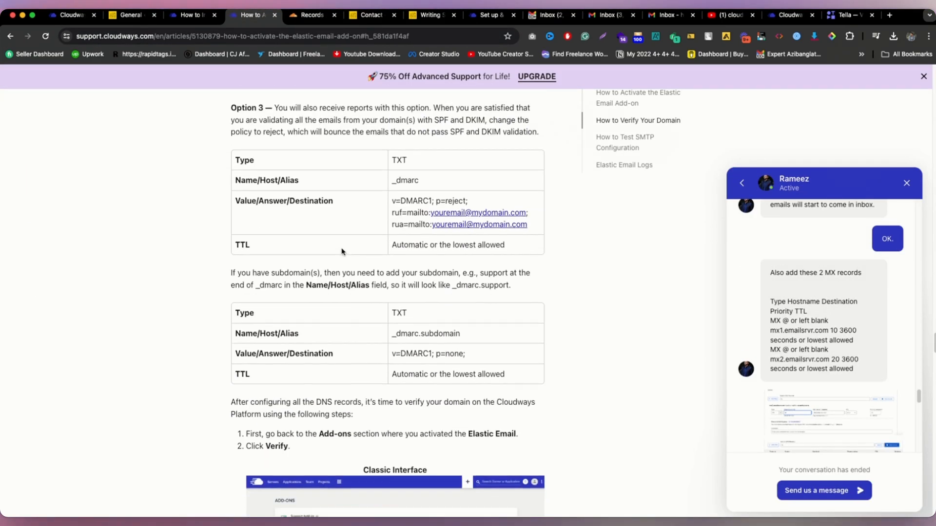
scroll(341, 251, "up", 9)
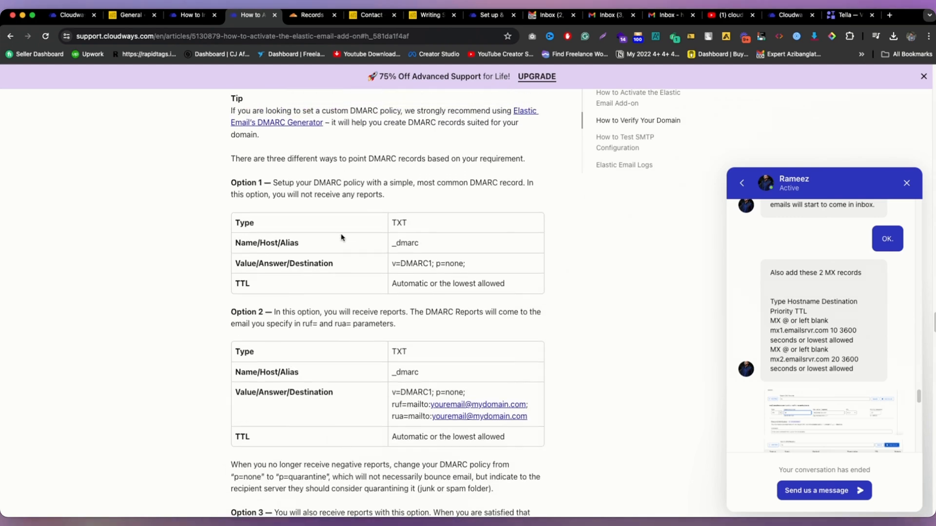
scroll(341, 238, "up", 10)
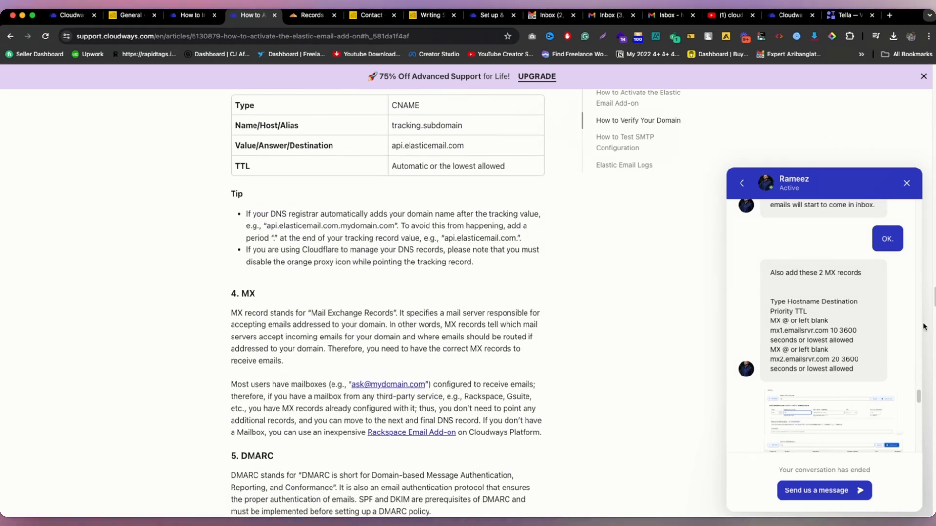
scroll(858, 317, "down", 2)
left_click_drag(856, 337, 802, 294)
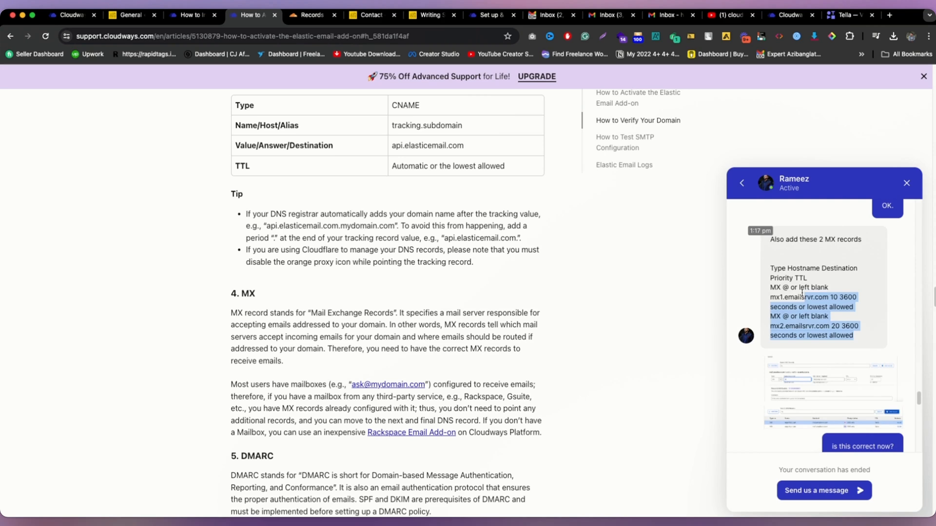
left_click(806, 266)
scroll(434, 273, "down", 9)
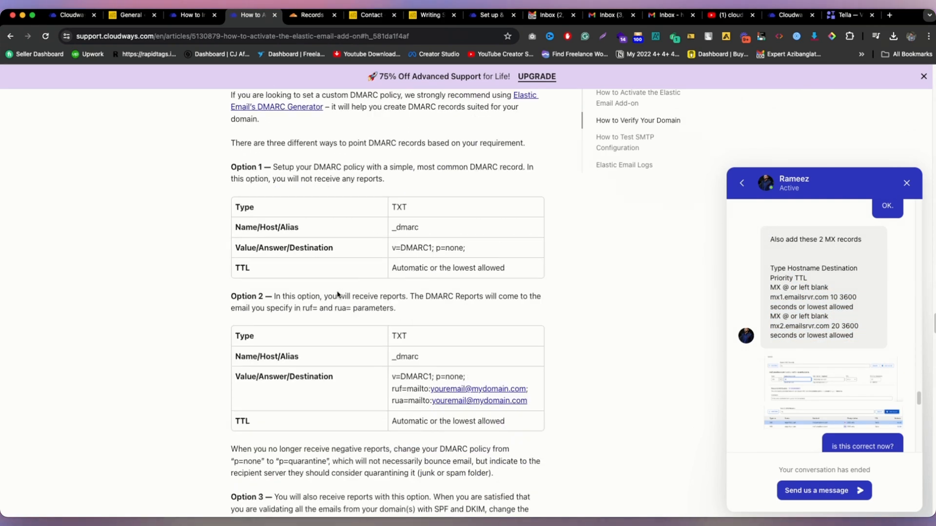
scroll(325, 244, "up", 3)
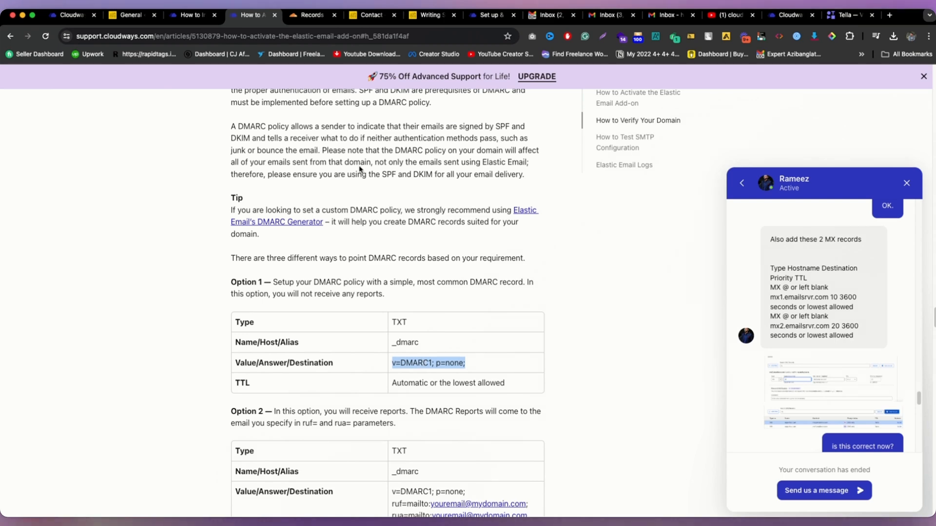
left_click(307, 16)
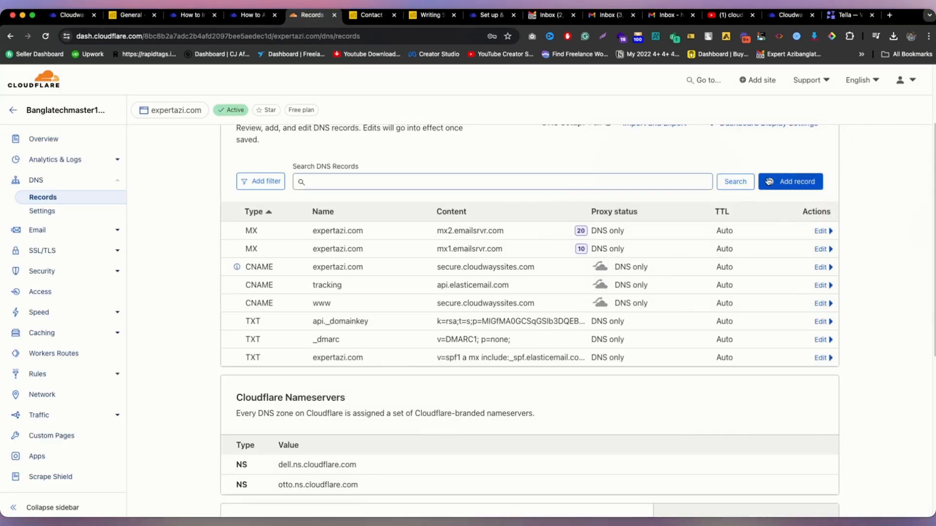
Step: Start a TXT record in Cloudflare with v=DMARC1; p=none; as its content
left_click(790, 181)
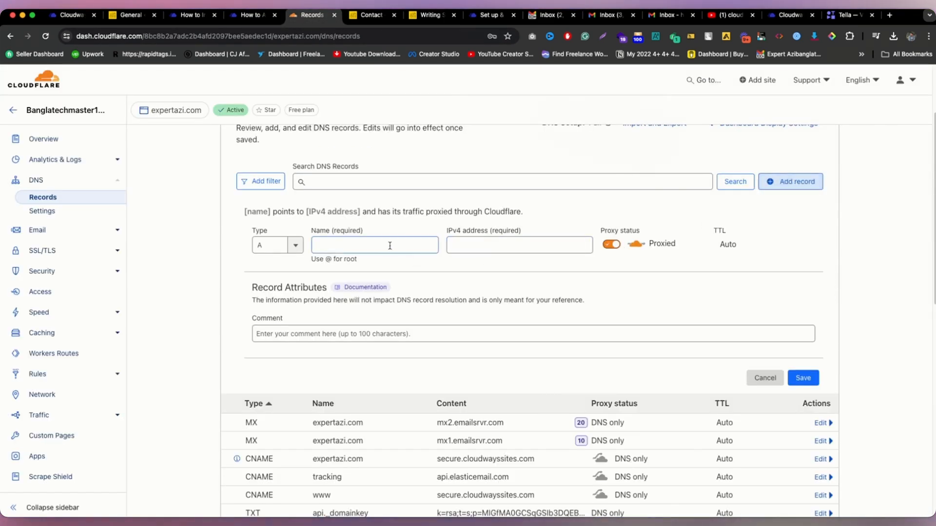
left_click(283, 243)
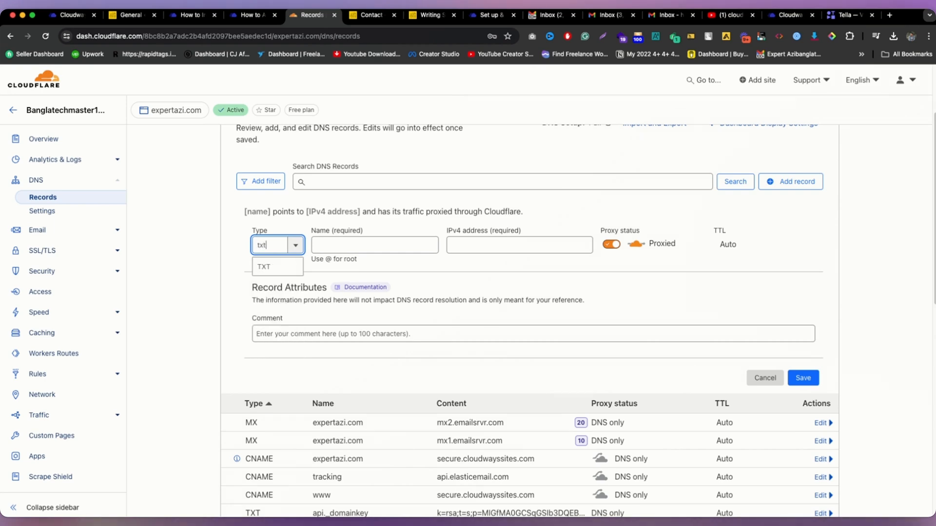
left_click(271, 267)
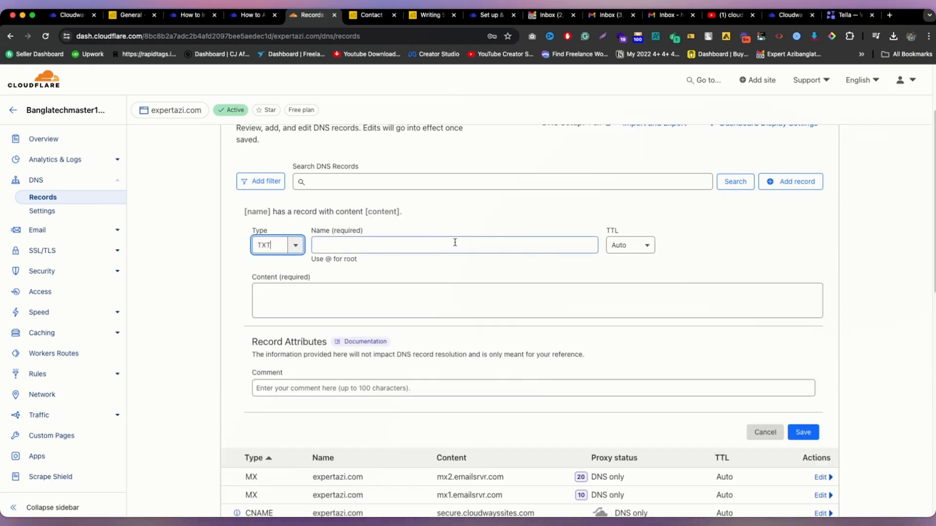
left_click(403, 296)
type("v=DMARC1; p=none;")
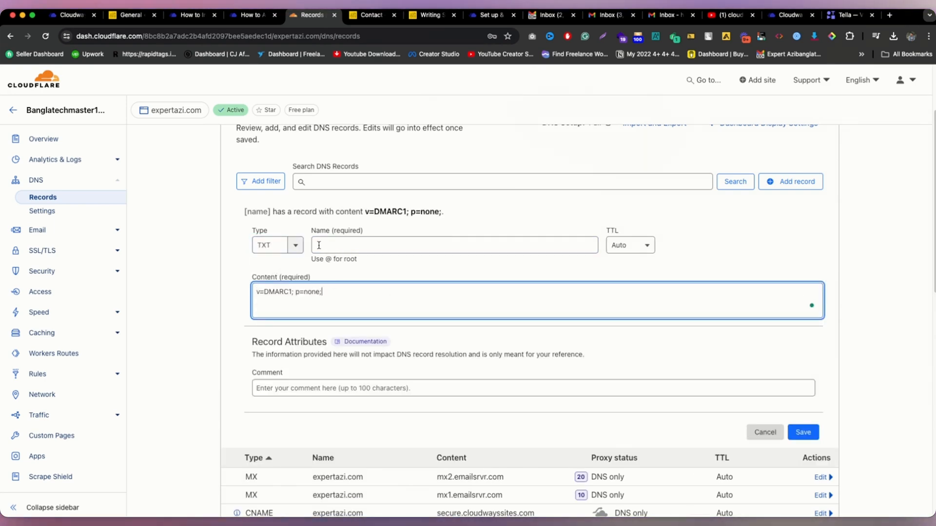
Step: Name the TXT record _dmarc, close it, and begin a new MX record
left_click(250, 15)
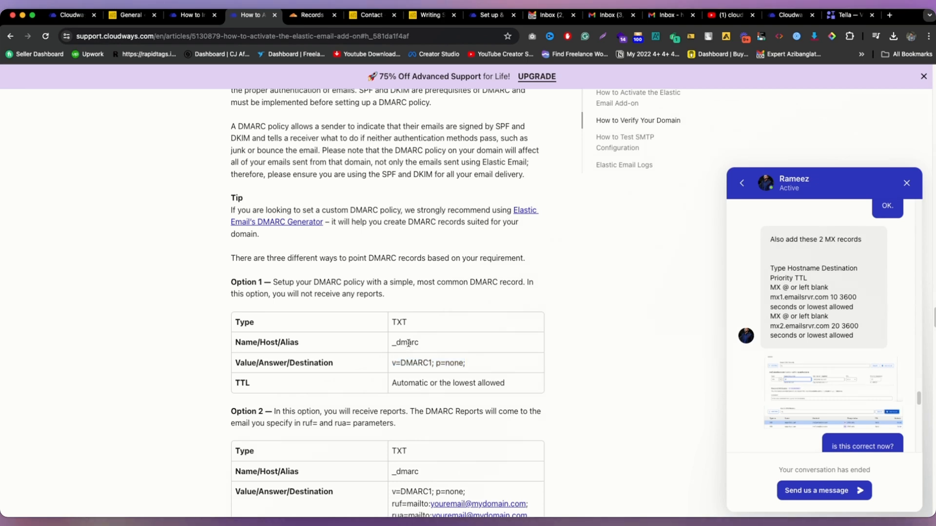
left_click(311, 15)
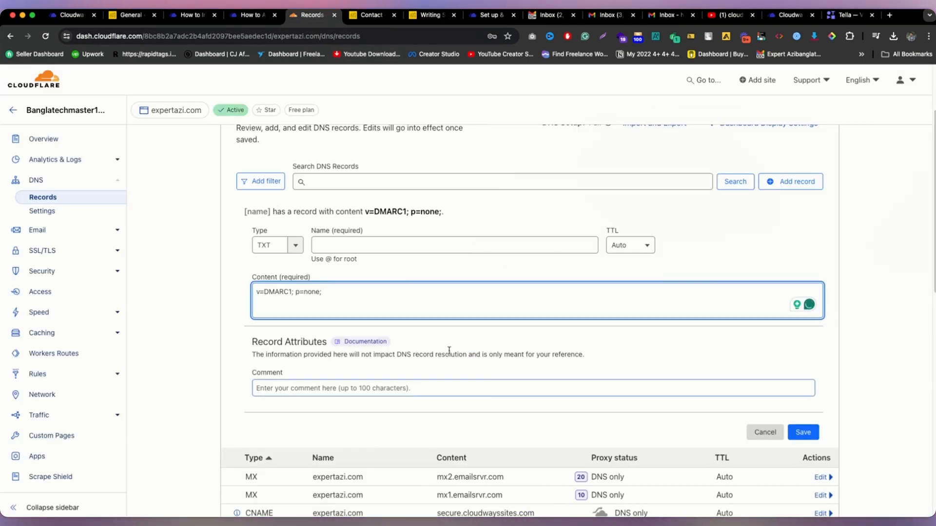
left_click(400, 247)
type("_dmarc")
scroll(409, 246, "down", 2)
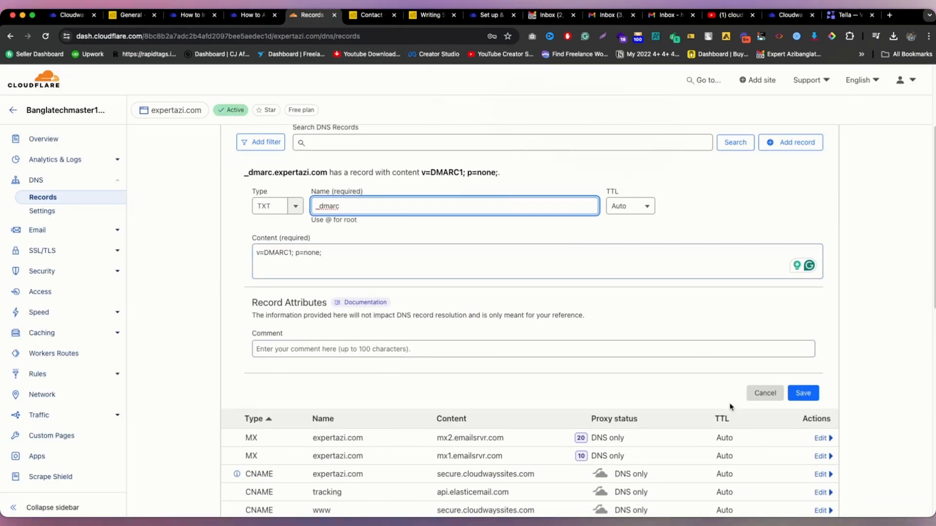
left_click(753, 392)
left_click(809, 187)
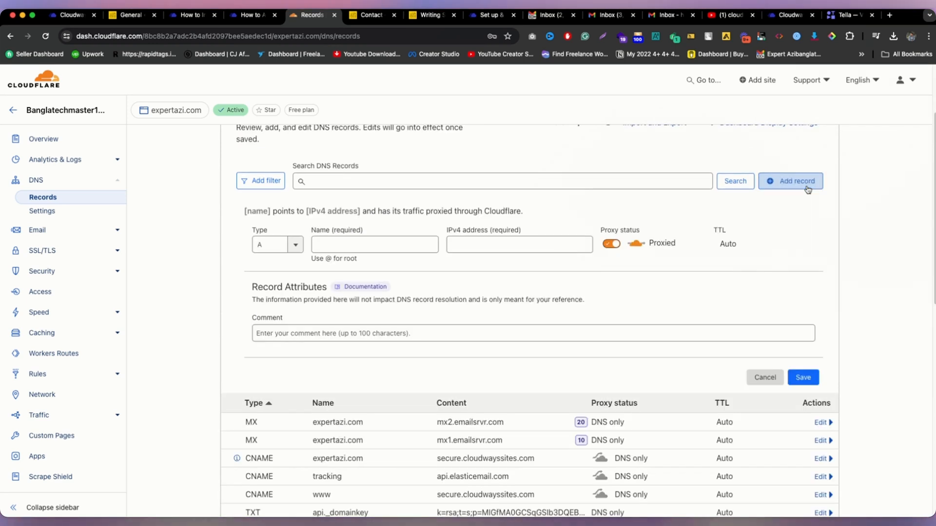
left_click(271, 244)
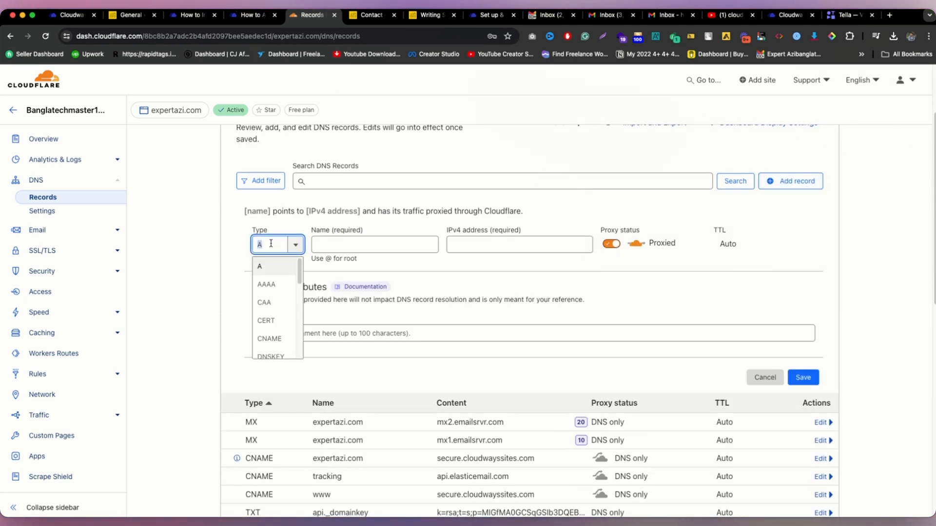
Step: Add a Cloudflare MX record for mx1.emailsrvr.com with priority 10
type("mx")
left_click(280, 268)
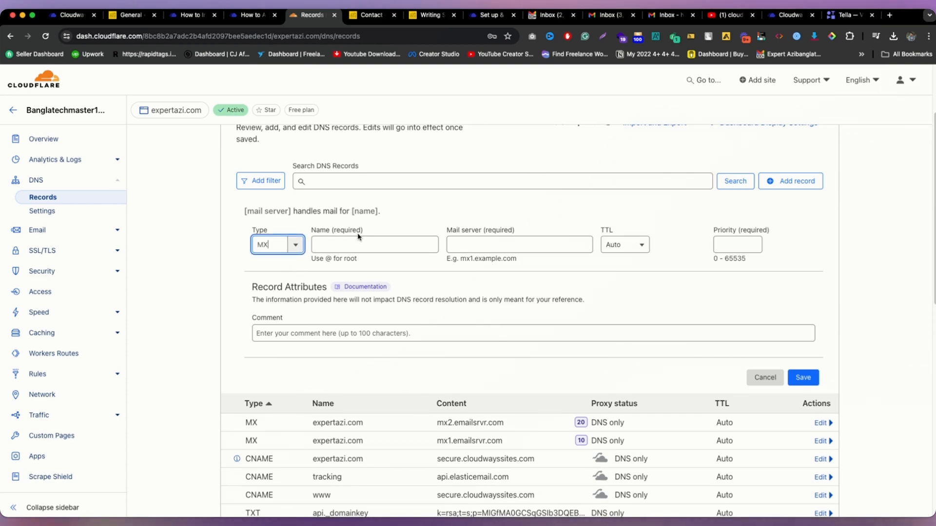
left_click(246, 15)
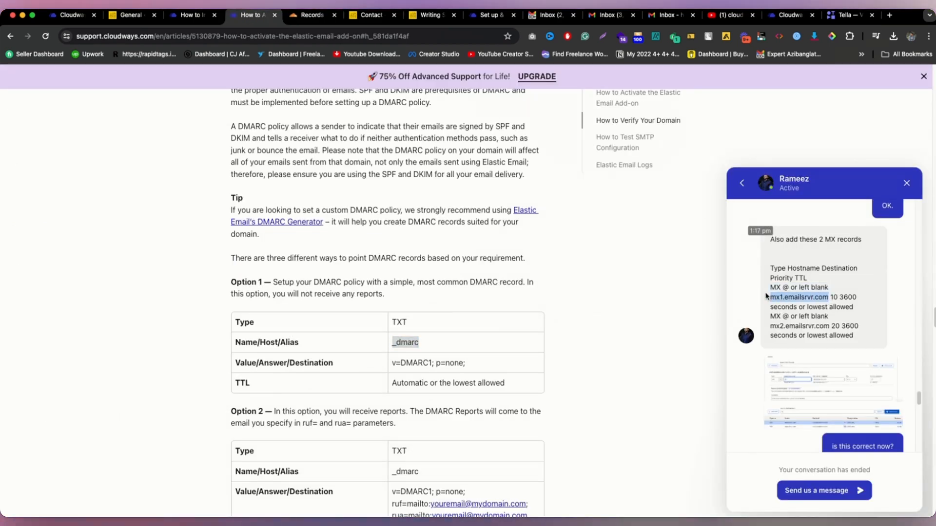
left_click(307, 15)
left_click(559, 246)
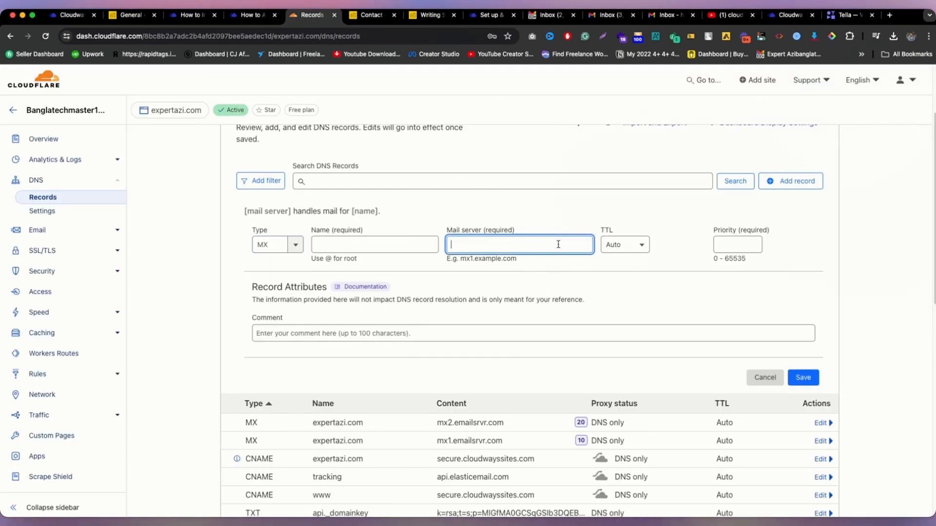
type("mx1.emailsrvr.com")
left_click(739, 244)
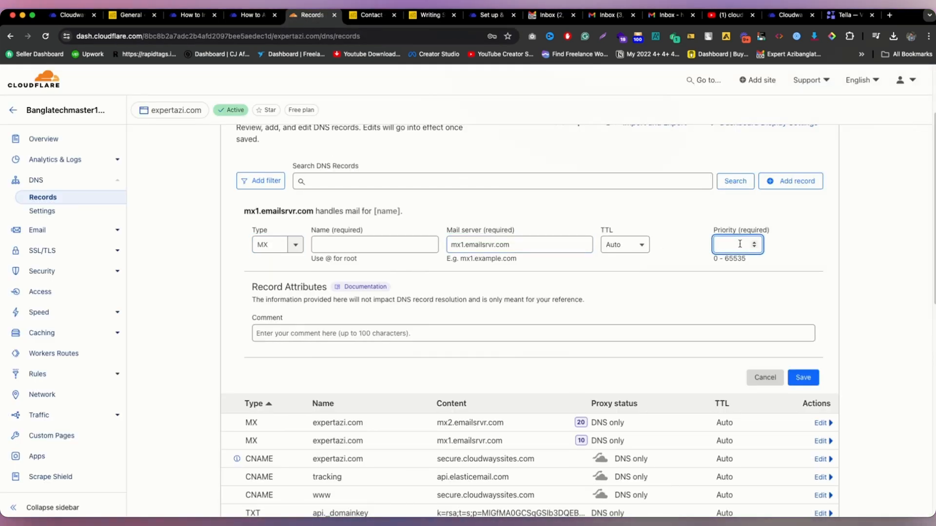
type("10")
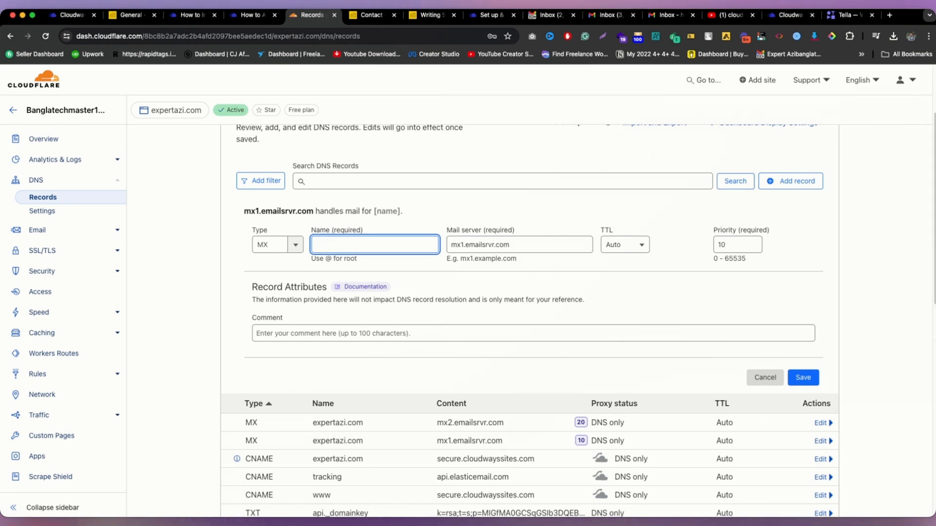
type("@")
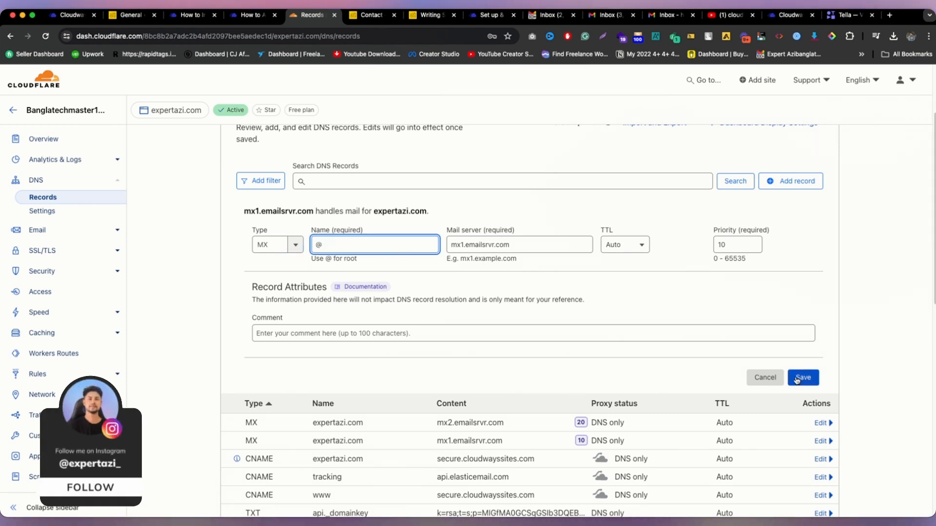
left_click(766, 378)
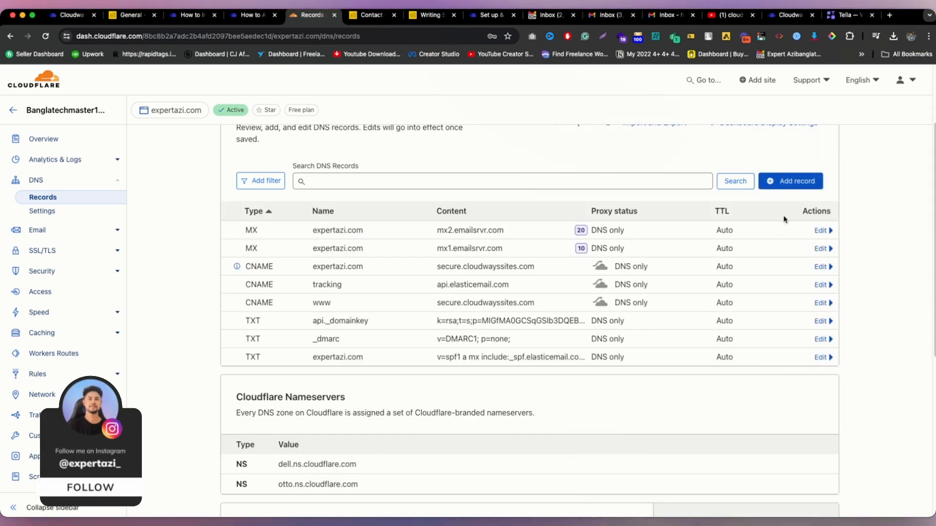
Step: Draft an MX record for mx2.emailsrvr.com with priority 20, then cancel it as a duplicate
left_click(766, 185)
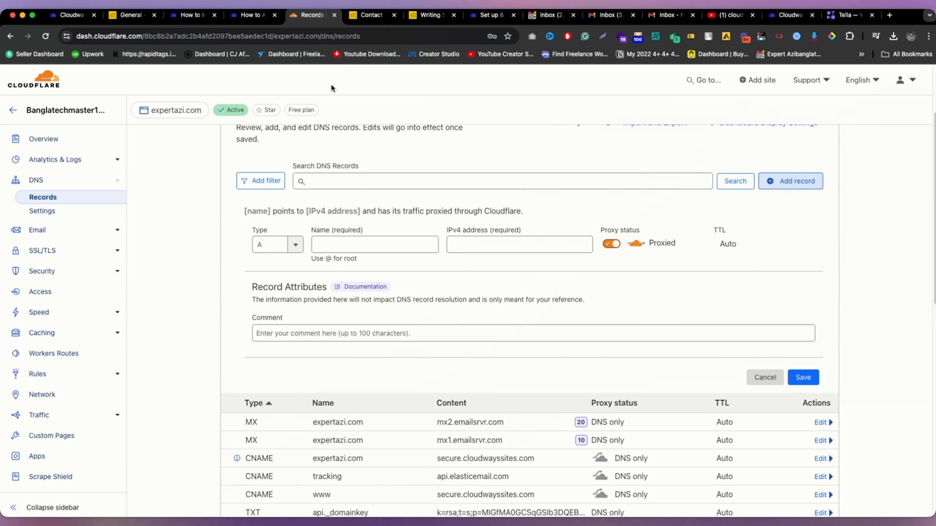
left_click(246, 15)
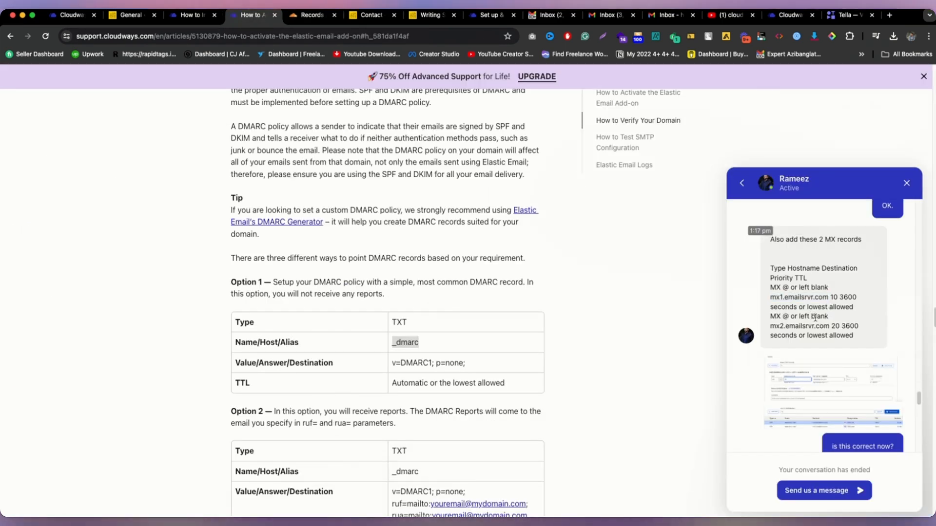
left_click_drag(829, 326, 769, 324)
key("super+c")
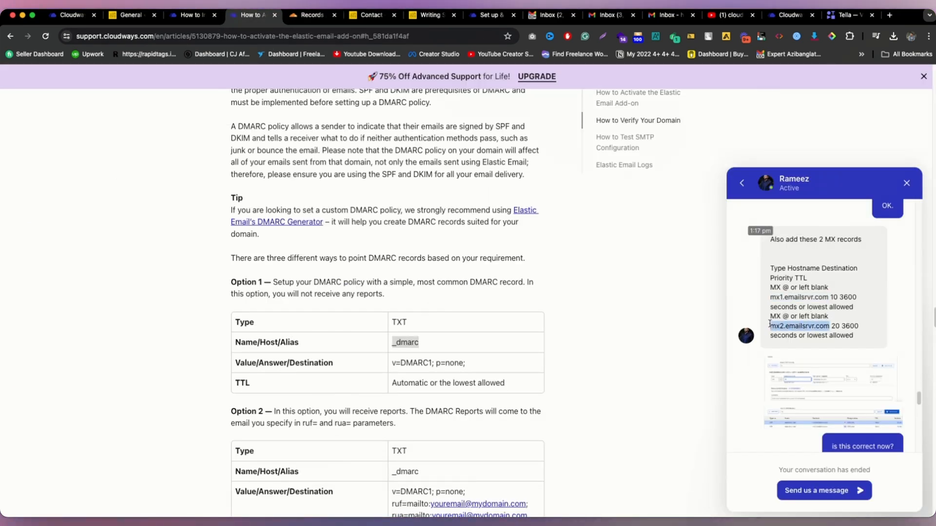
left_click(312, 15)
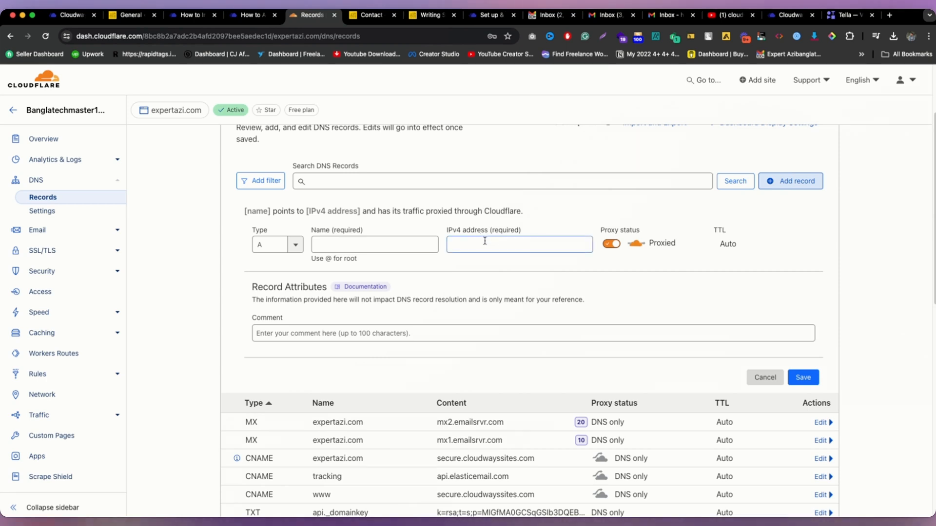
left_click(261, 245)
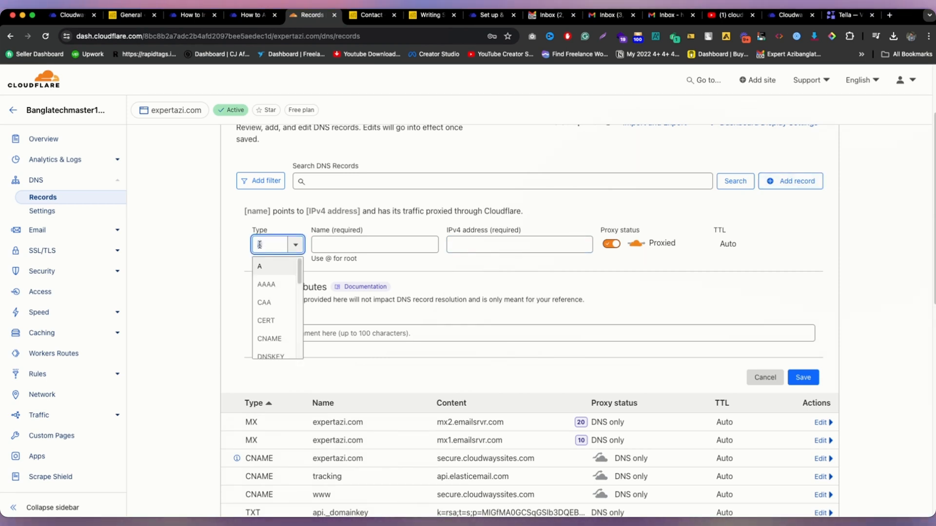
type("mx")
left_click(274, 267)
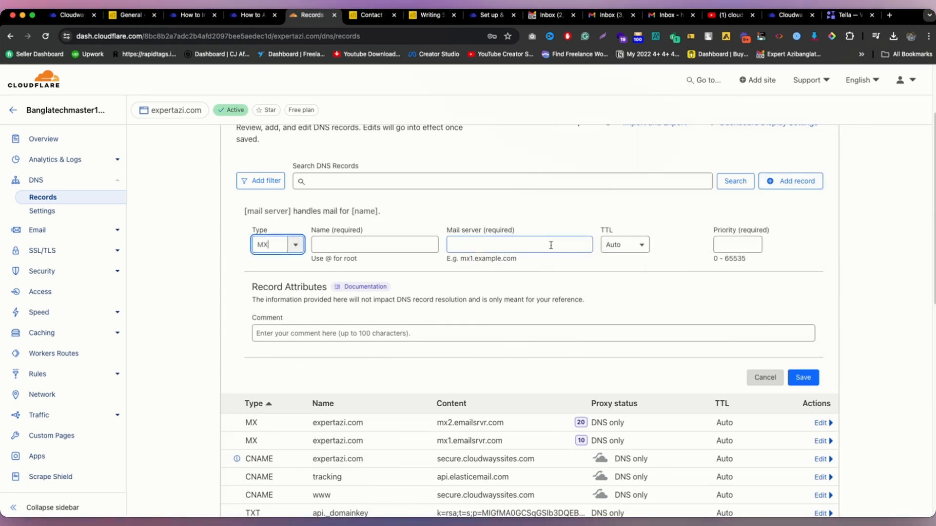
left_click(552, 245)
key("super+v")
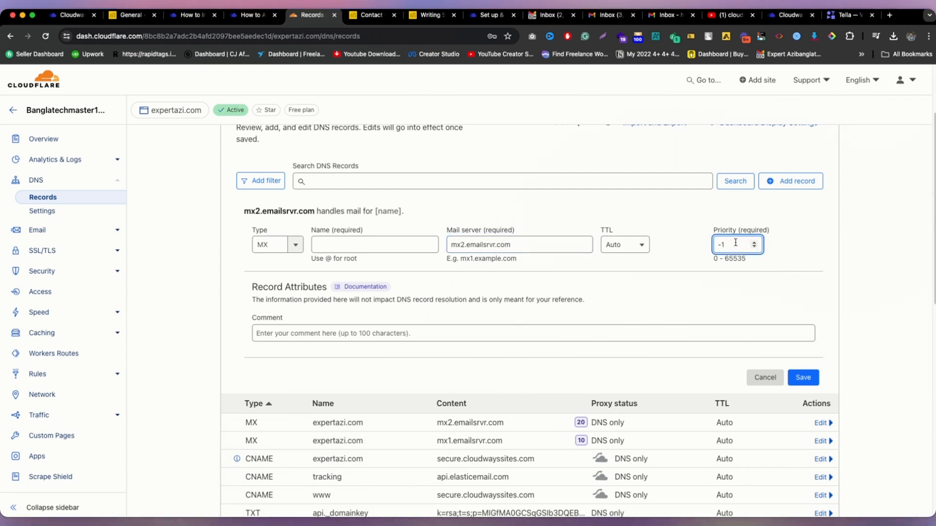
type("20")
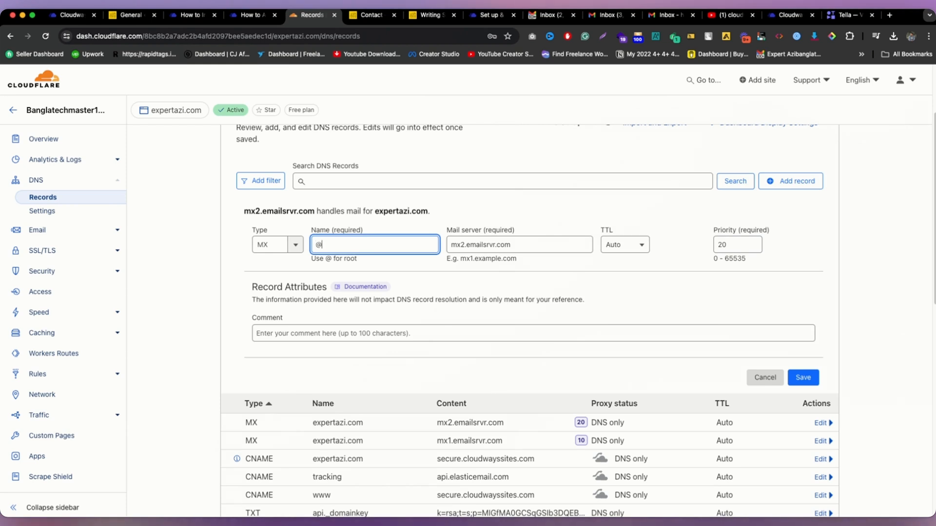
left_click(780, 378)
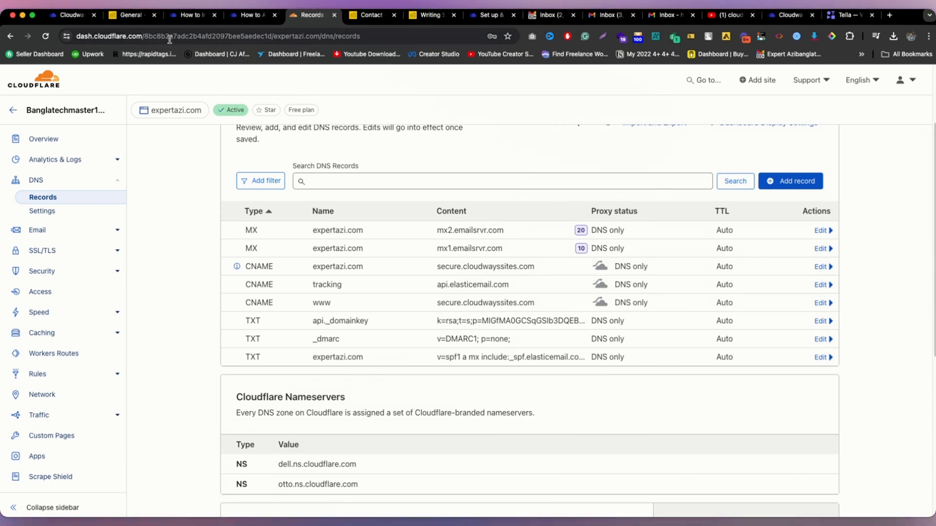
left_click(78, 15)
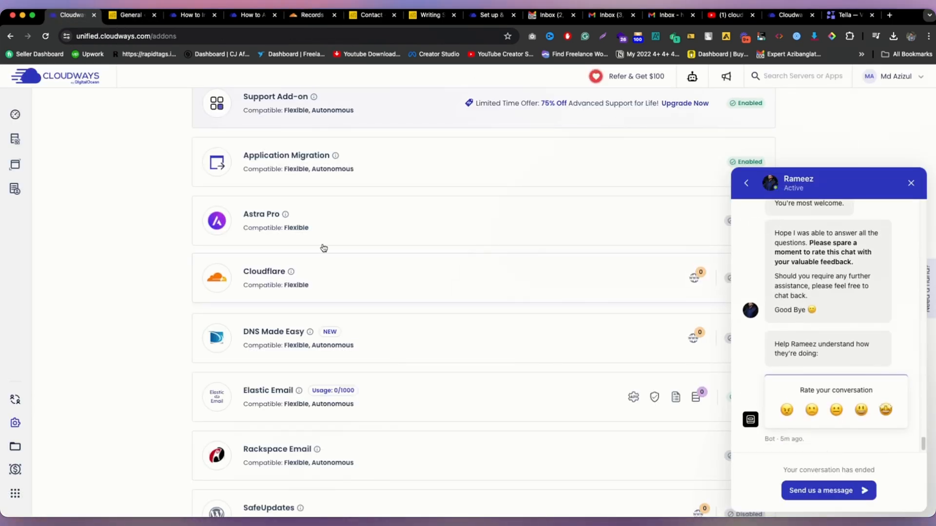
Step: Close the Elastic Email subscription window and the support chat panel
scroll(322, 246, "up", 2)
mouse_move(53, 166)
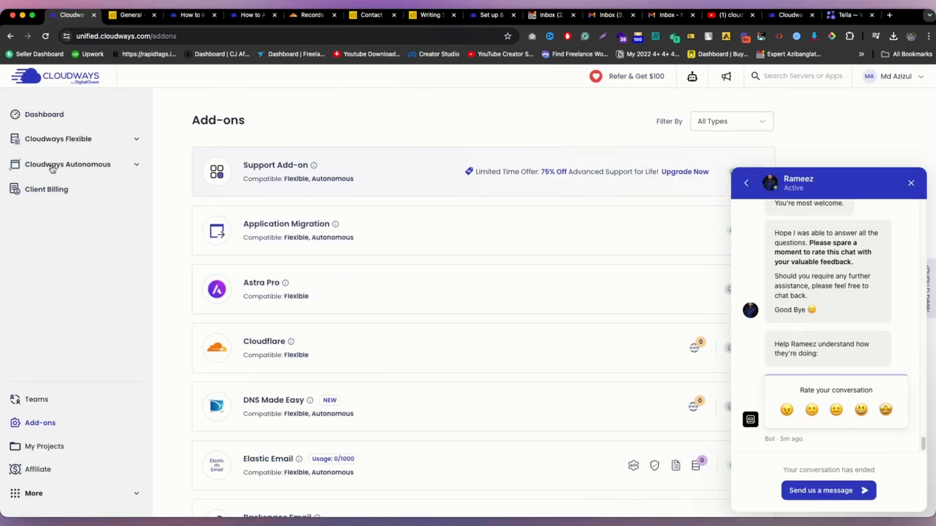
scroll(564, 419, "down", 5)
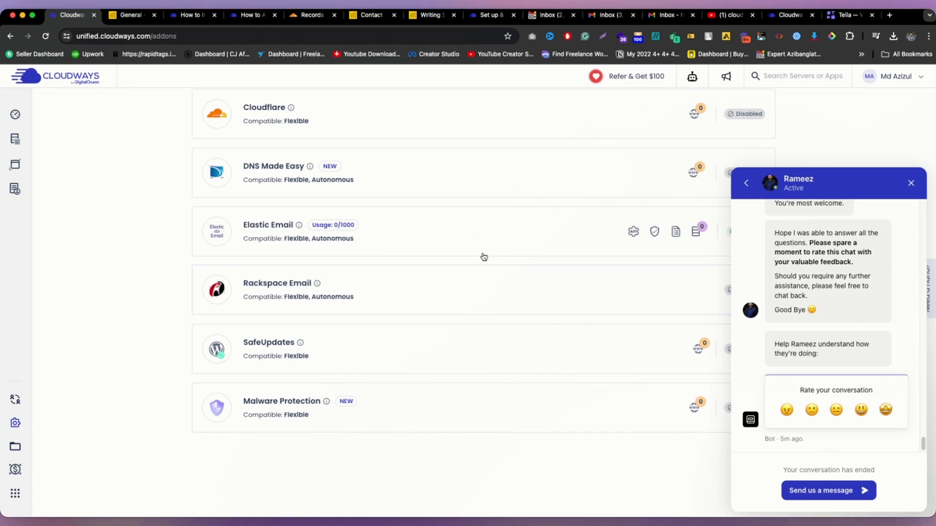
left_click(483, 257)
left_click(620, 221)
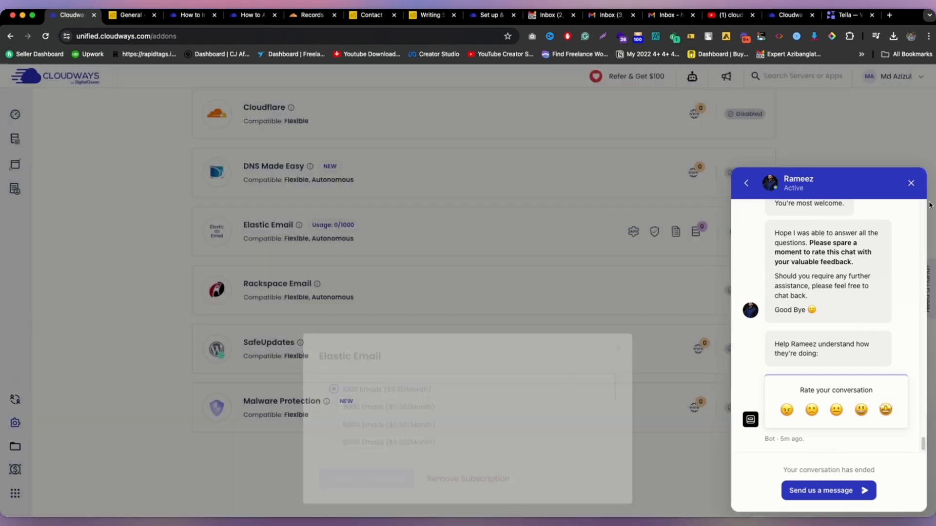
left_click(914, 184)
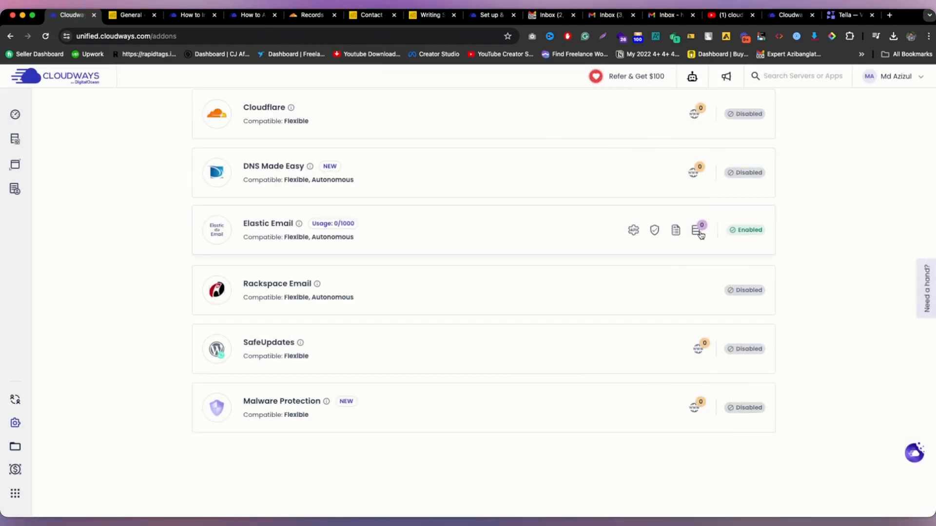
Step: Verify expertazi.com as the Elastic Email domain and close the Domain Status dialog
left_click(655, 230)
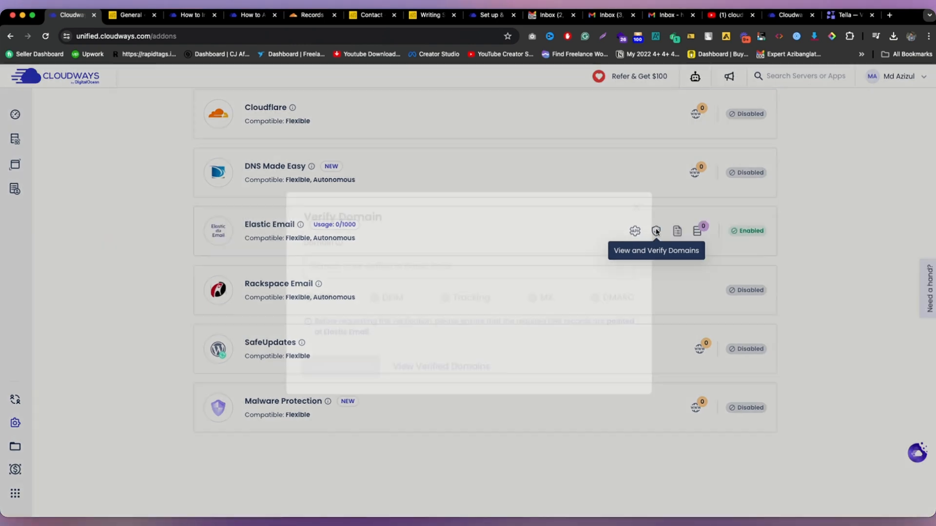
left_click(385, 269)
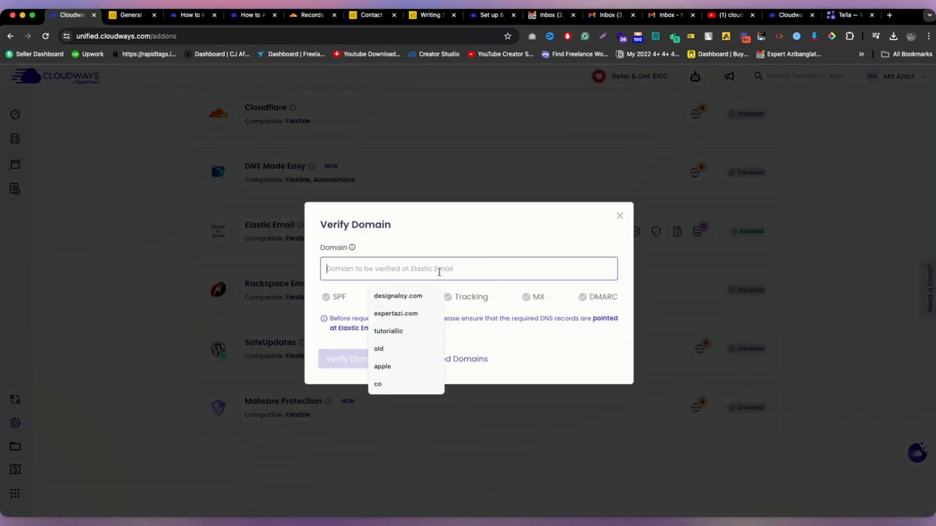
left_click(395, 313)
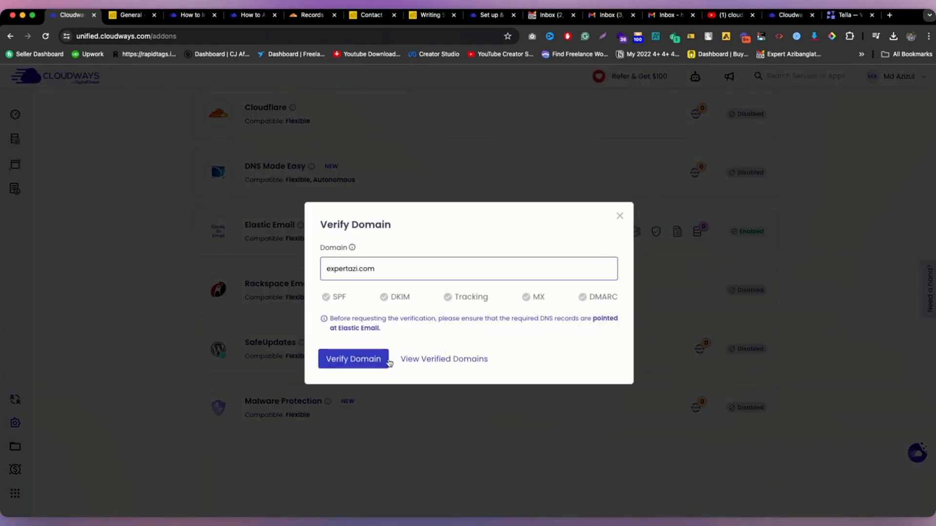
left_click(429, 359)
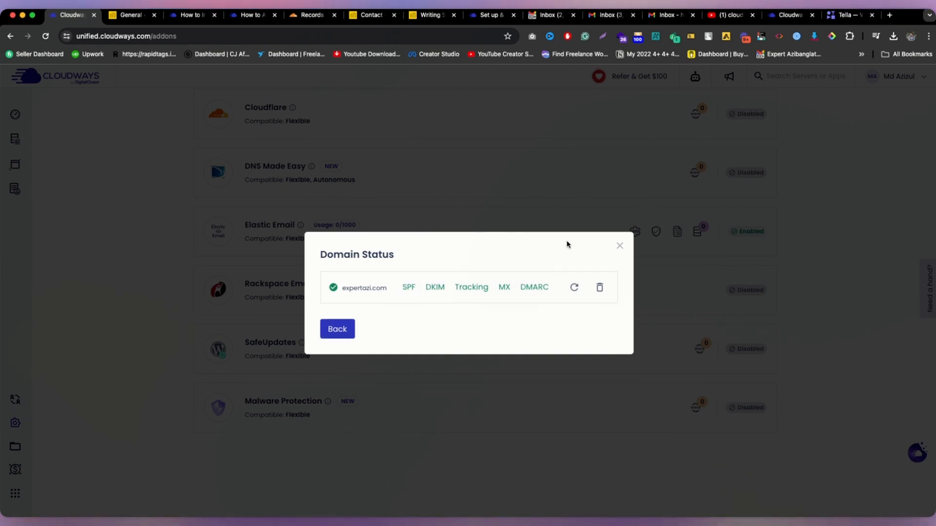
left_click(619, 246)
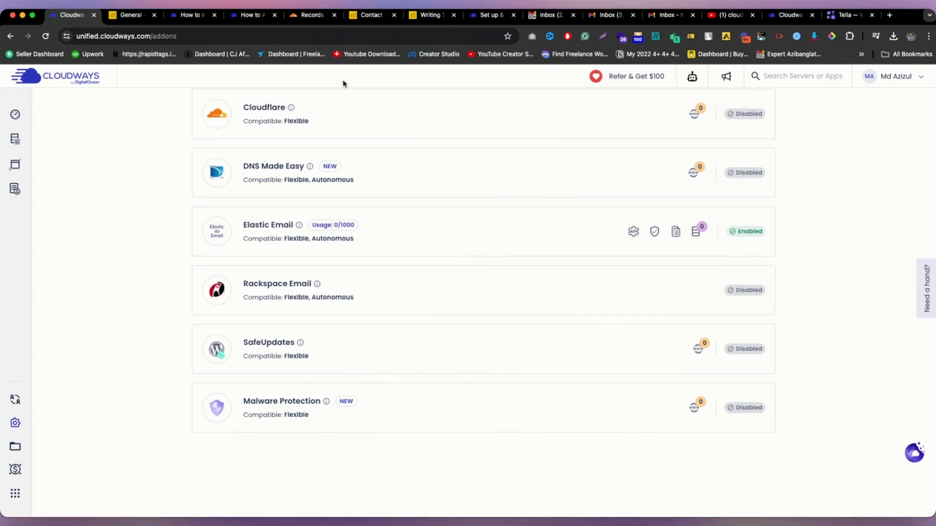
Step: Move from the Contact page to the WordPress admin plugins area, closing Writing Settings
left_click(370, 15)
scroll(67, 173, "up", 10)
scroll(67, 173, "up", 5)
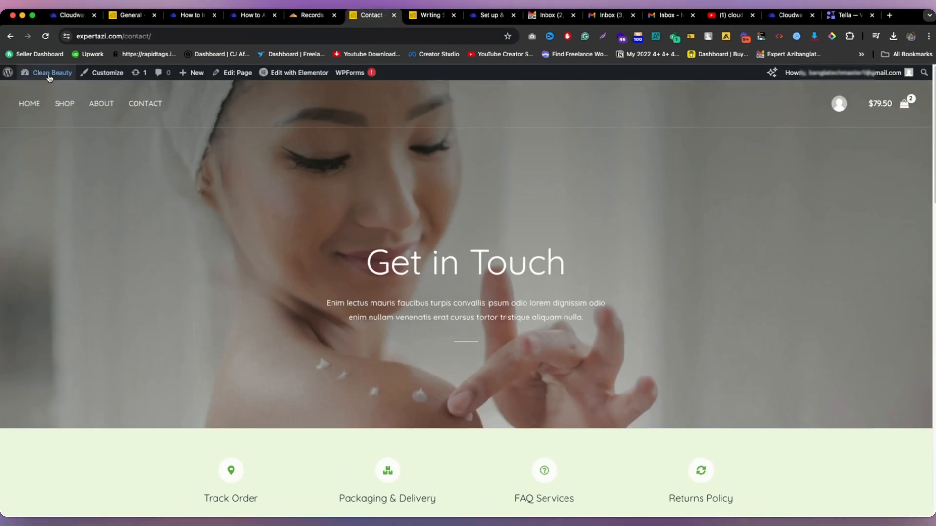
mouse_move(49, 72)
left_click(46, 102)
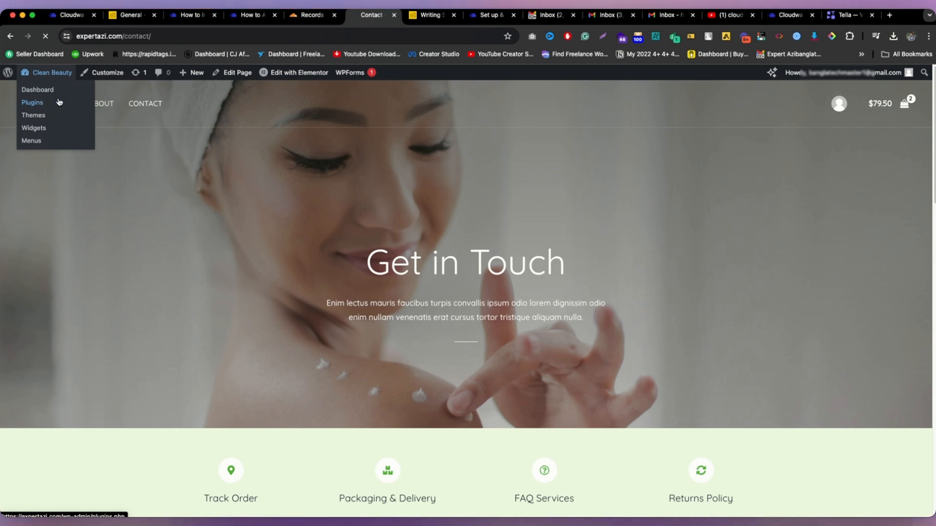
left_click(443, 19)
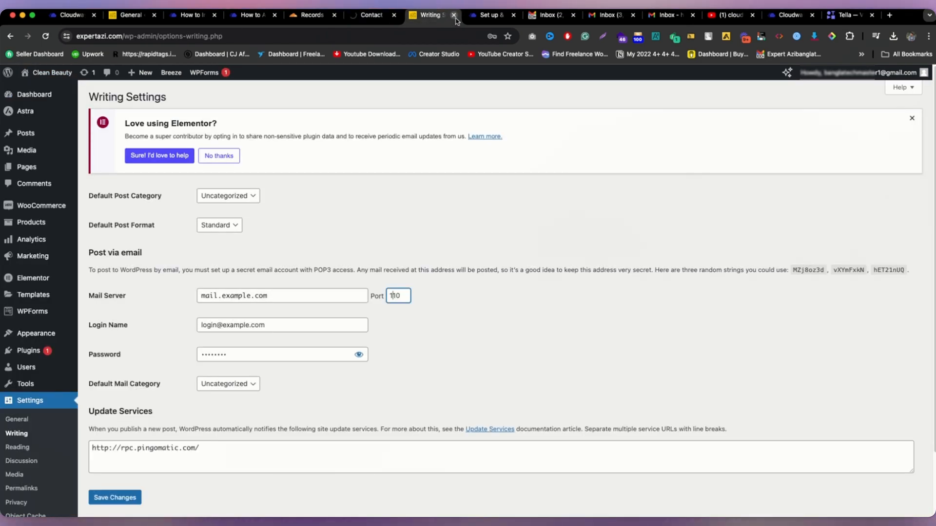
left_click(454, 16)
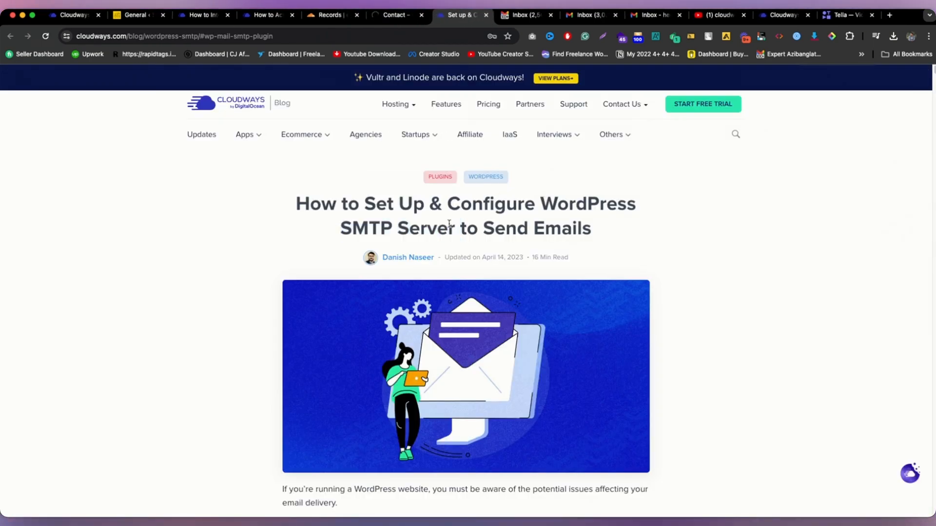
Step: Search the plugins for 'SMTP' to locate WP Mail SMTP
double_click(366, 229)
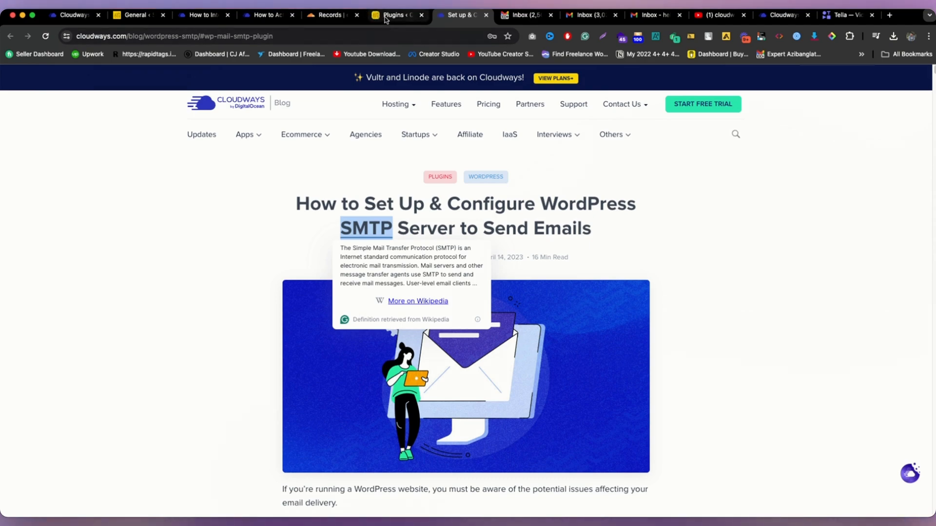
left_click(386, 20)
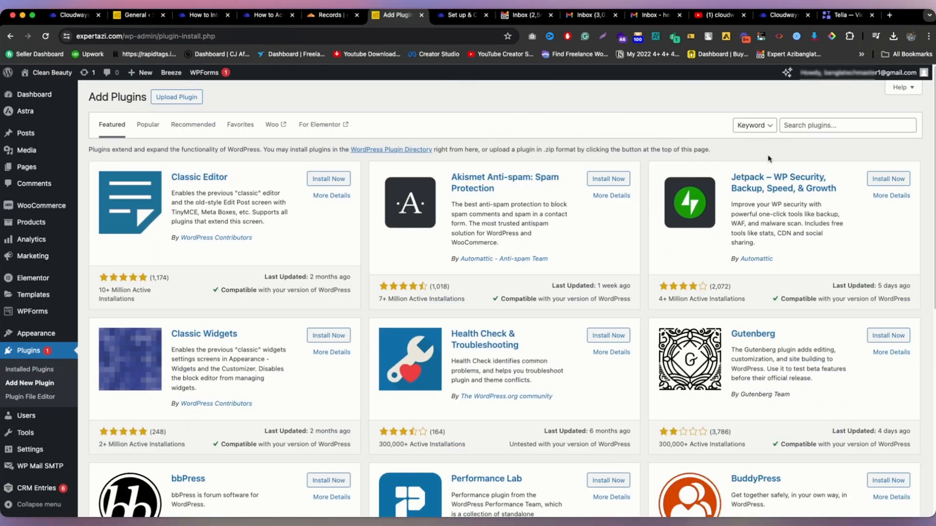
left_click(796, 127)
type("SMTP")
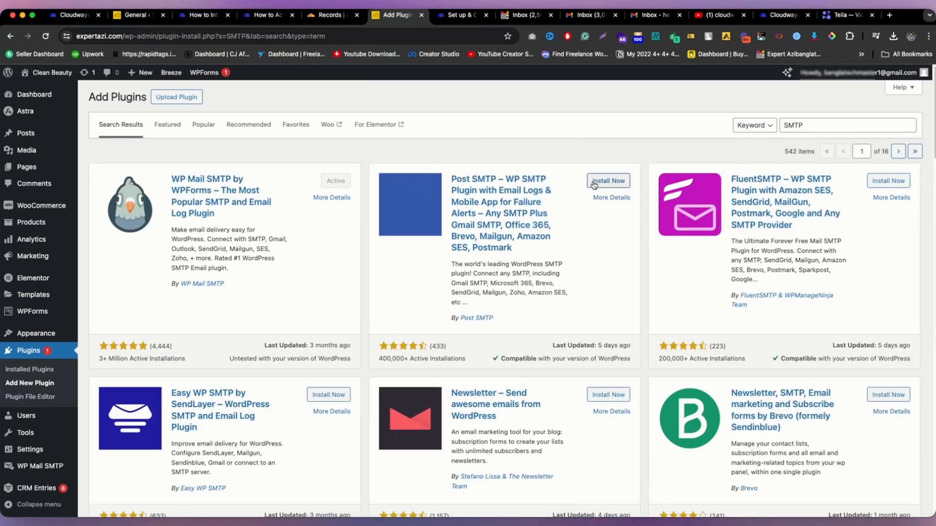
left_click_drag(215, 215, 170, 179)
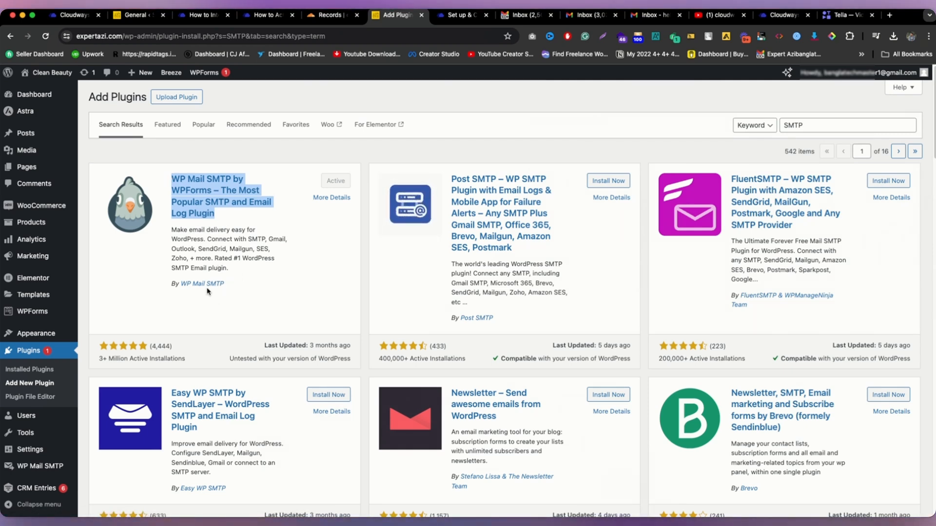
left_click(294, 257)
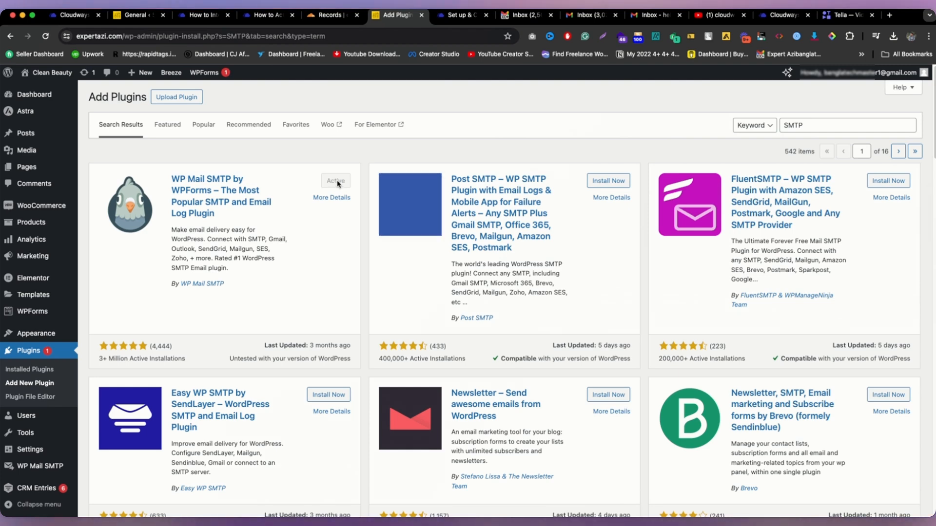
Step: Open the WP Mail SMTP settings and launch its Setup Wizard
scroll(147, 390, "down", 1)
mouse_move(40, 467)
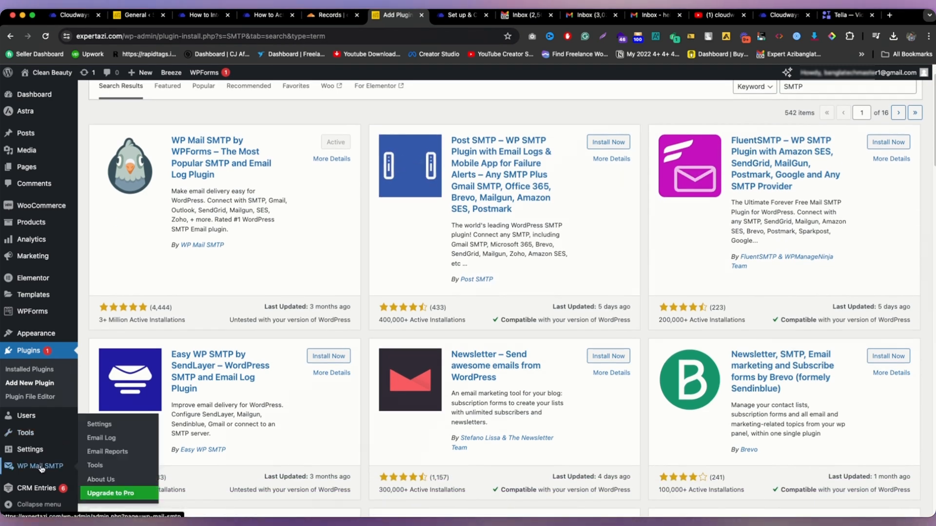
left_click(41, 468)
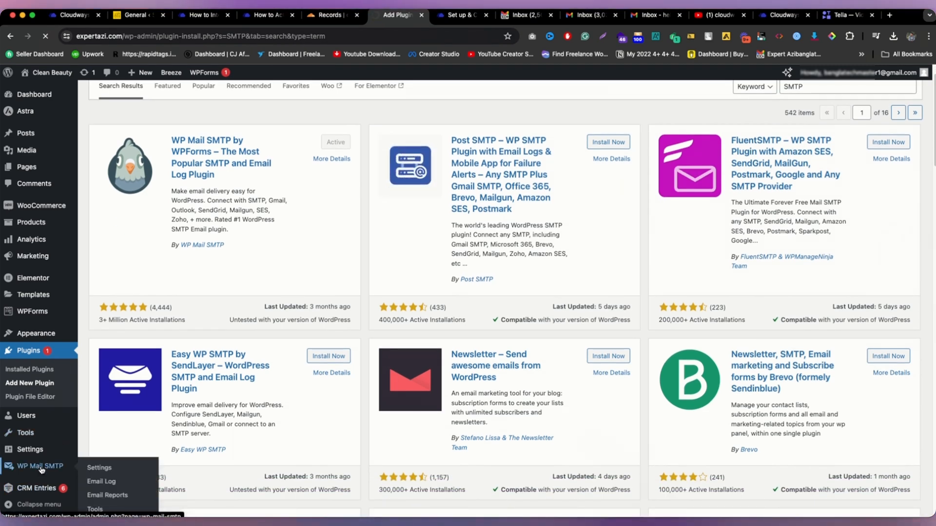
scroll(120, 295, "down", 5)
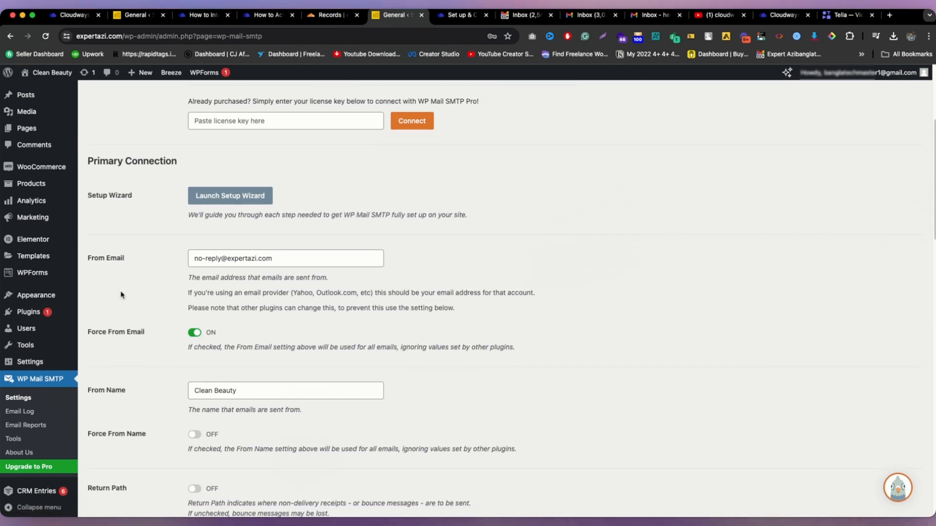
scroll(120, 295, "up", 3)
scroll(113, 367, "down", 4)
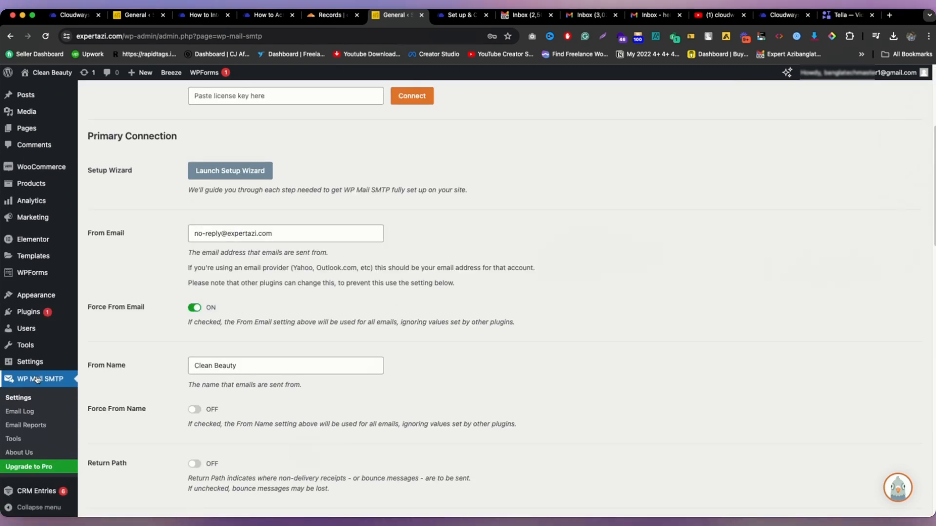
scroll(37, 379, "up", 5)
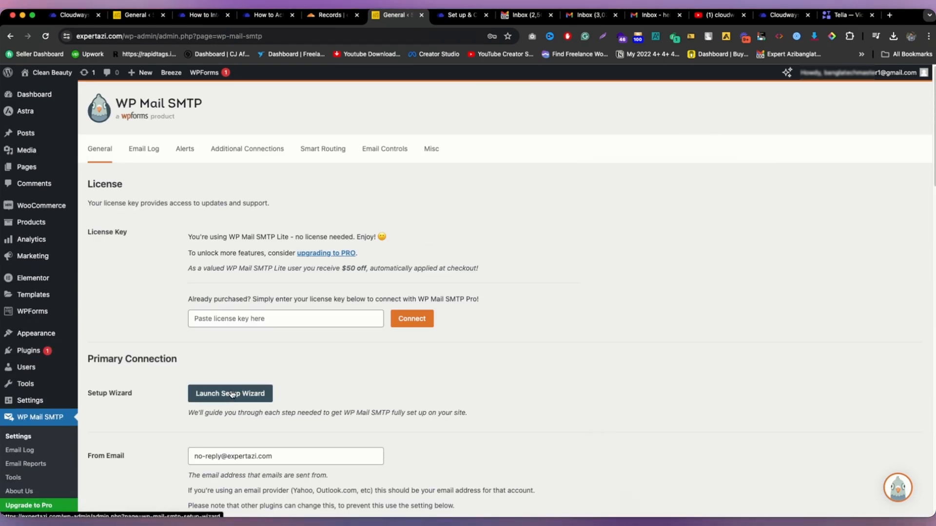
left_click(232, 394)
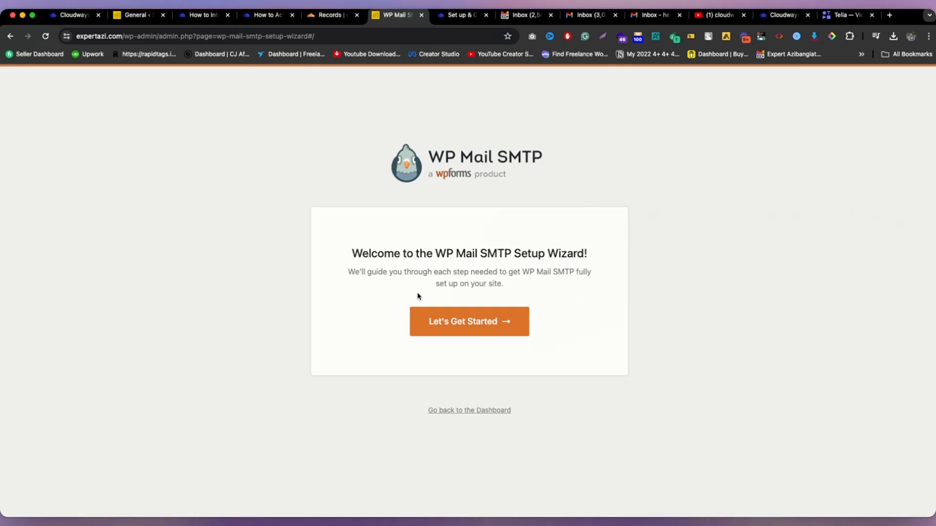
Step: Start the wizard and save Other SMTP as the mailer
left_click(476, 322)
scroll(509, 282, "down", 4)
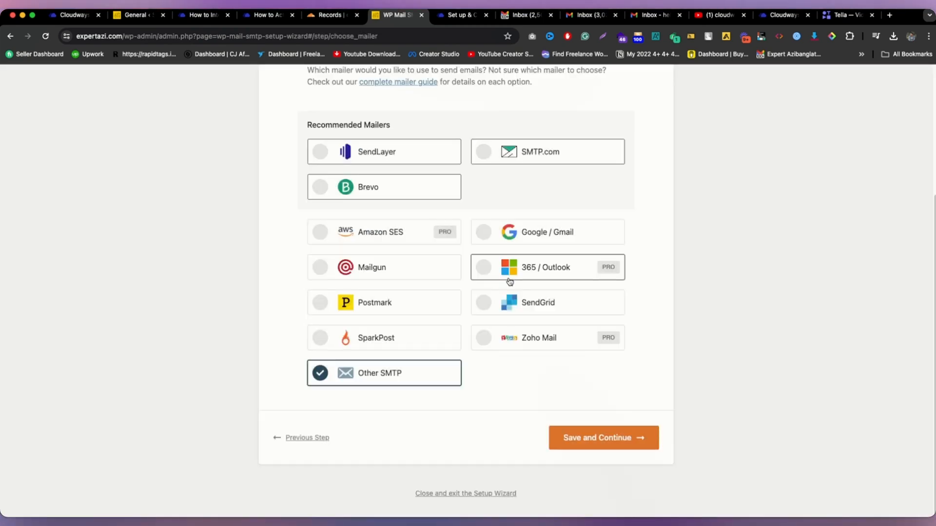
left_click(588, 438)
Step: Review the SMTP host smtp.elasticemail.com with TLS encryption on port 587
scroll(489, 290, "down", 3)
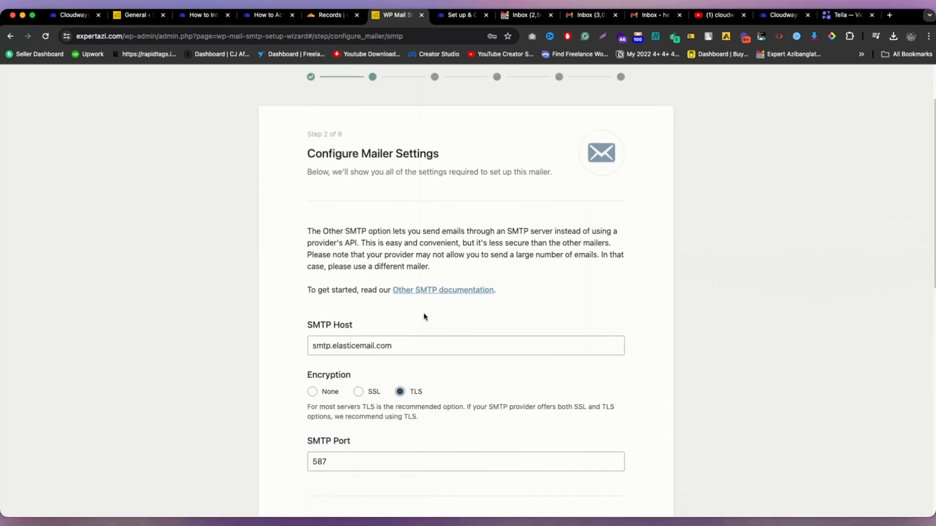
left_click_drag(426, 345, 312, 345)
left_click(426, 307)
scroll(351, 238, "down", 5)
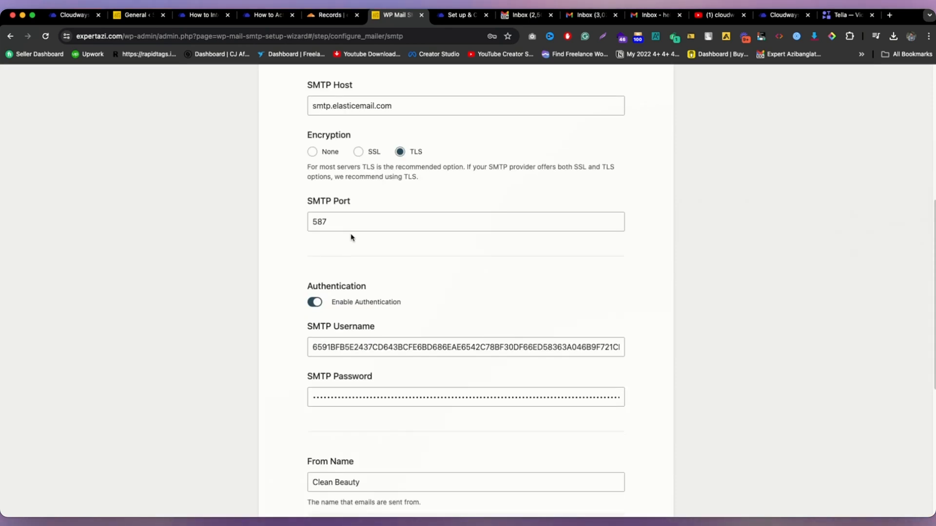
scroll(352, 234, "up", 2)
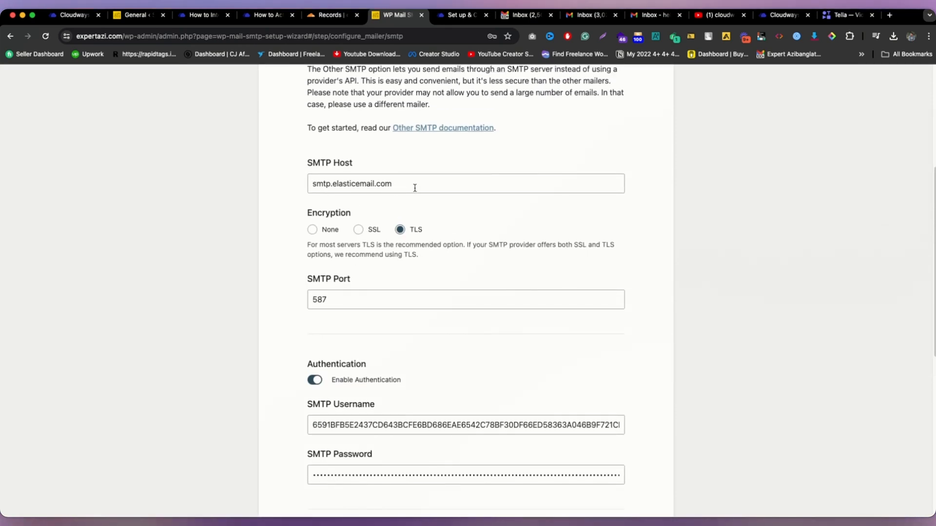
left_click_drag(415, 188, 300, 183)
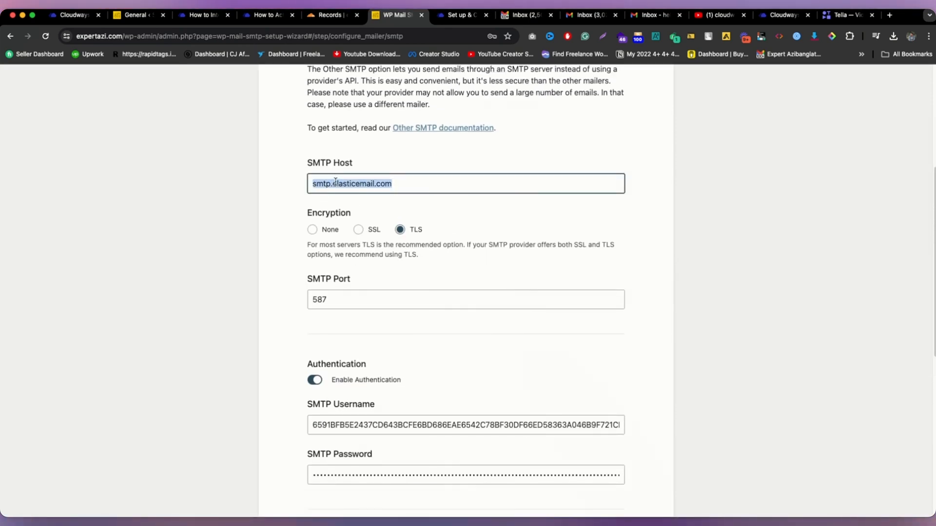
scroll(372, 176, "down", 1)
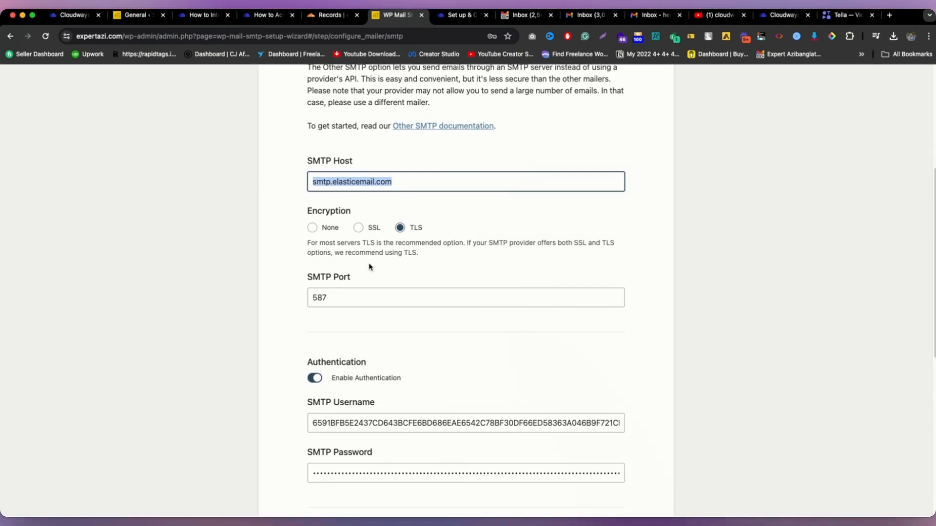
scroll(424, 231, "down", 3)
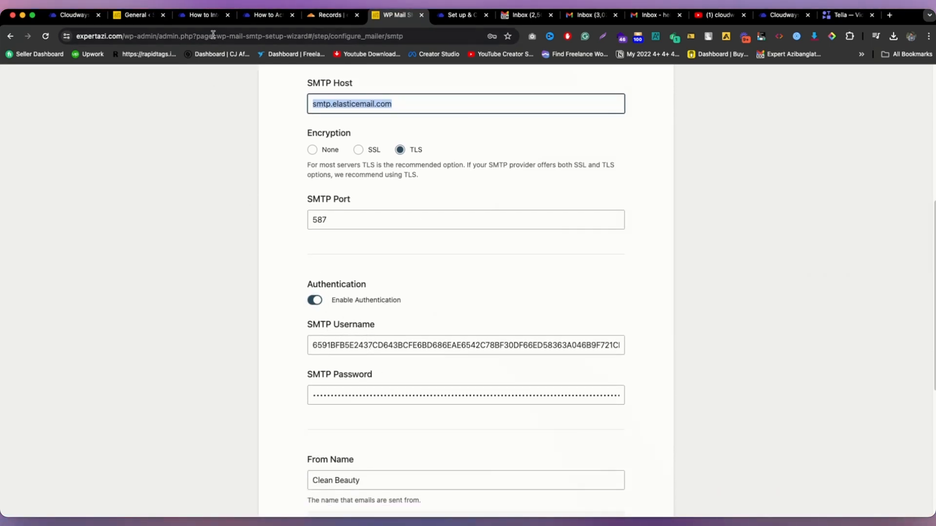
left_click(75, 16)
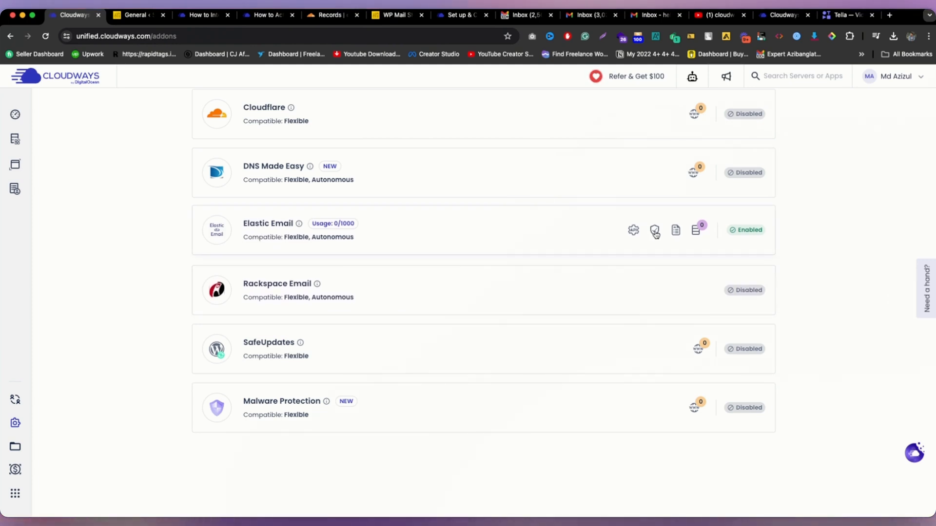
Step: Reveal and copy Elastic Email's API key on Cloudways, then return to the WP Mail SMTP wizard
left_click(632, 230)
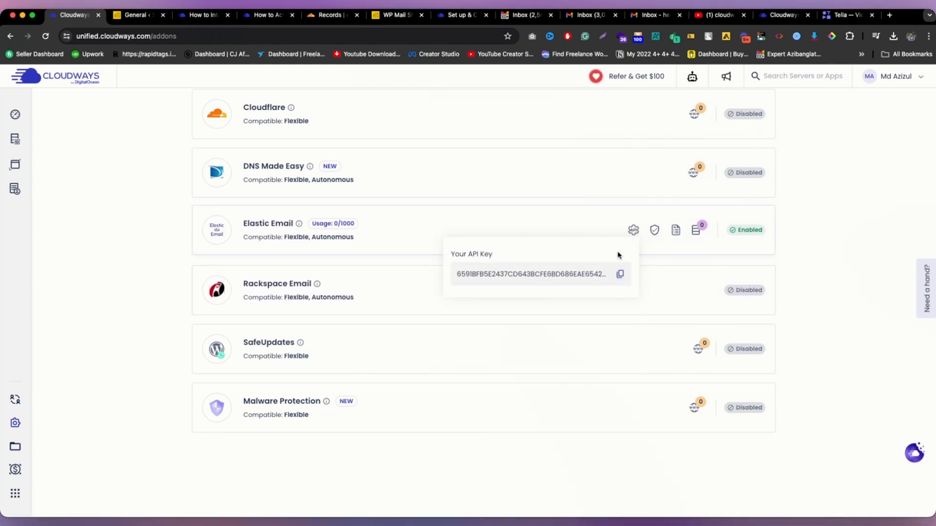
left_click(620, 275)
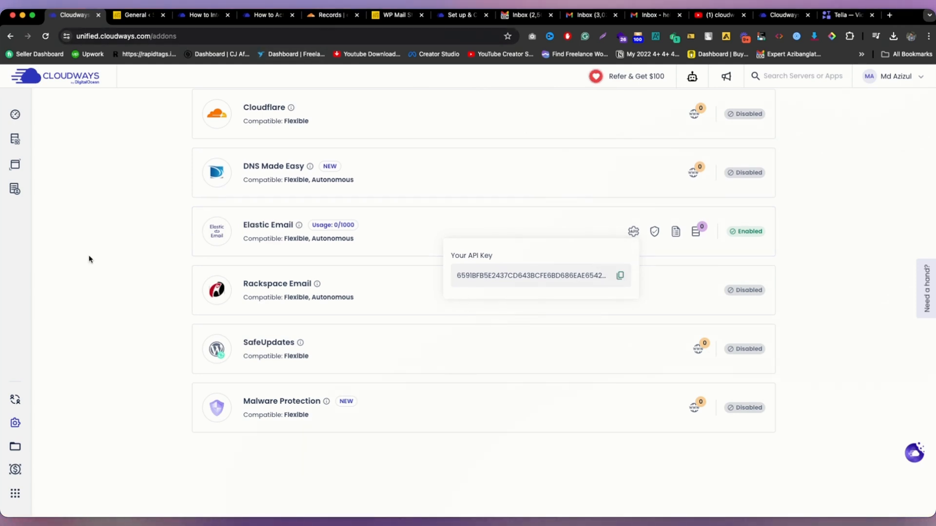
left_click(406, 16)
Step: Replace the SMTP Username with the pasted Elastic Email API key
left_click(494, 341)
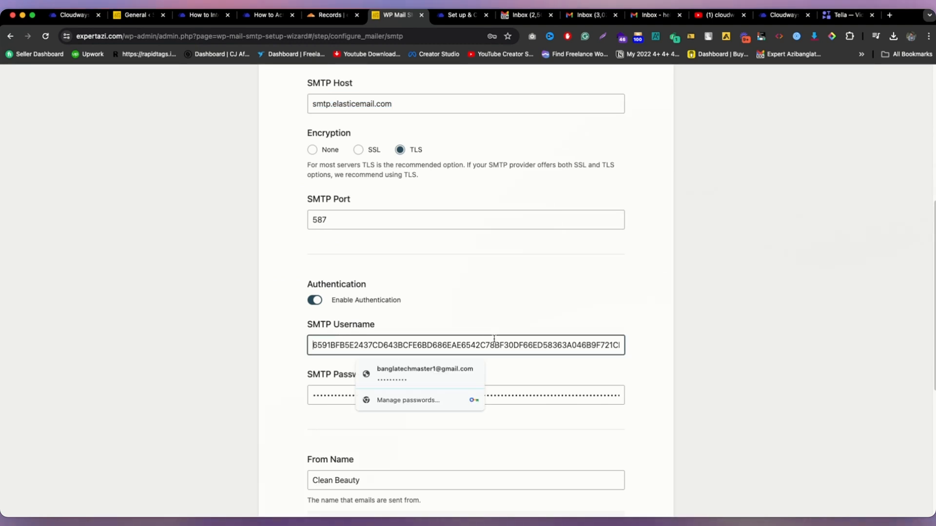
scroll(472, 300, "down", 1)
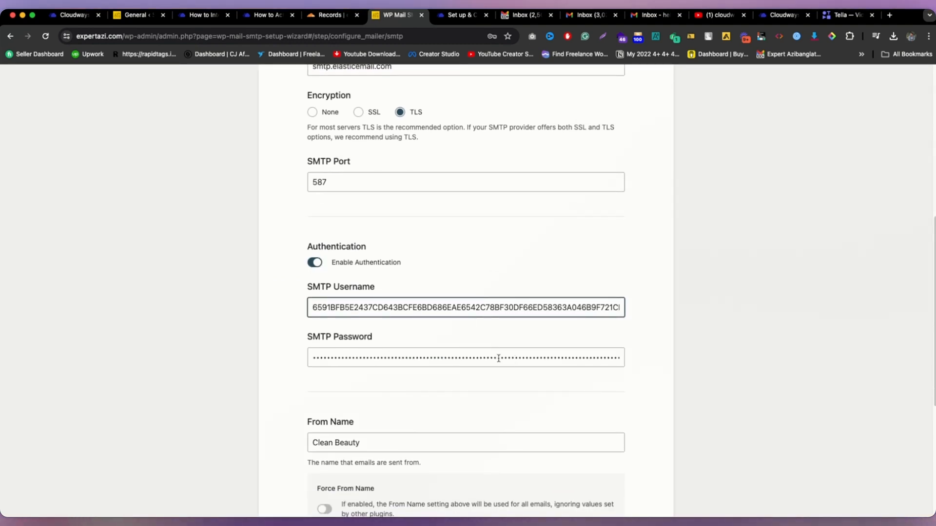
double_click(436, 303)
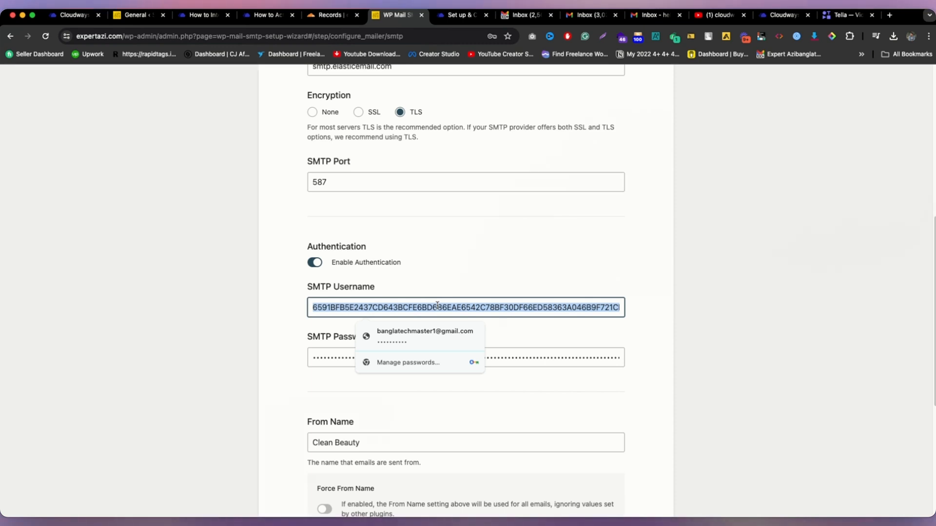
key("super+v")
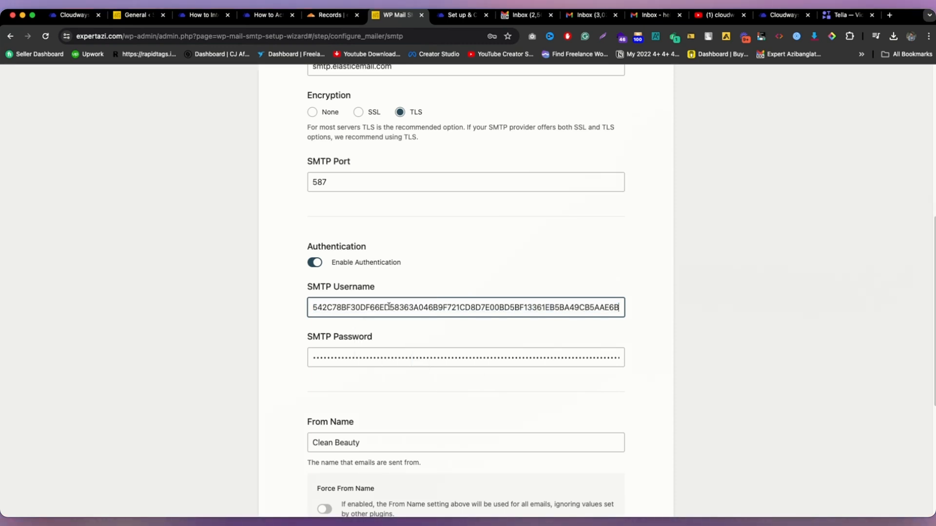
double_click(530, 302)
Step: Replace the SMTP Password with the API key and cross-check it against Cloudways
double_click(502, 353)
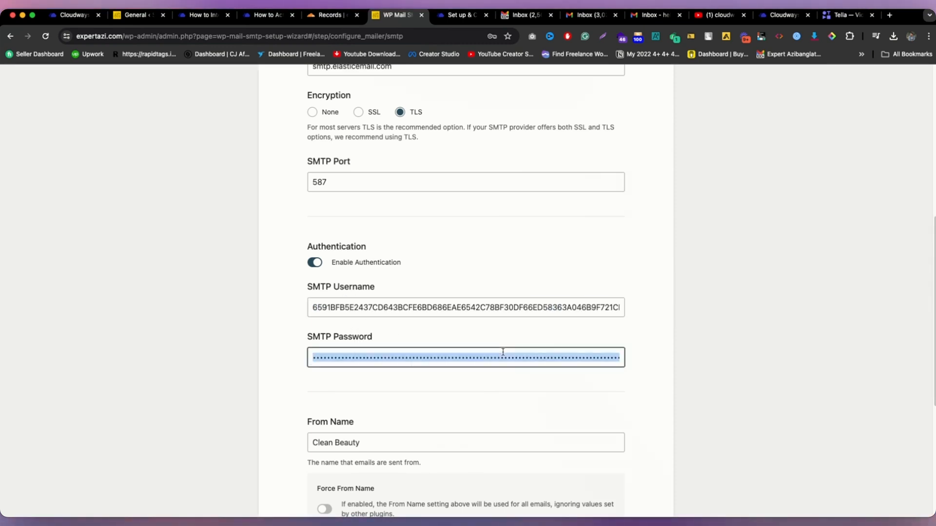
key("BackSpace")
key("super+v")
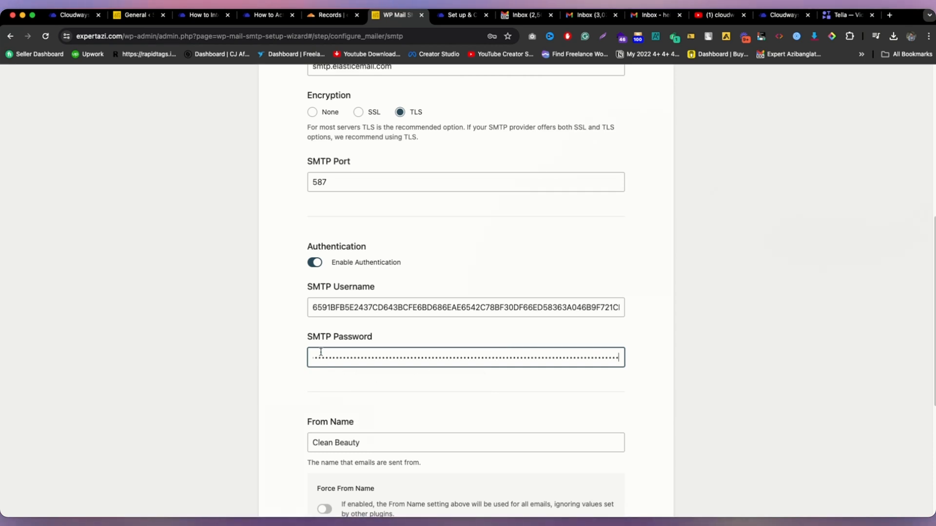
left_click(298, 328)
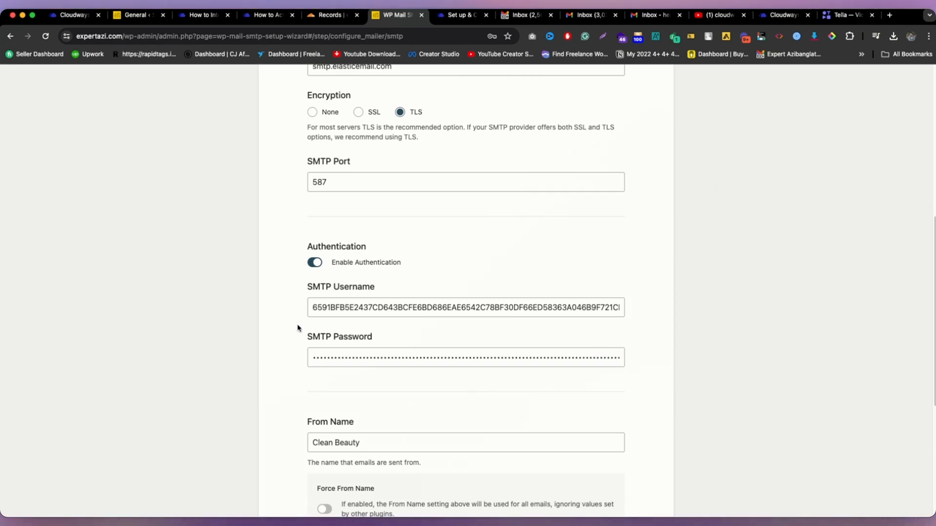
left_click(114, 15)
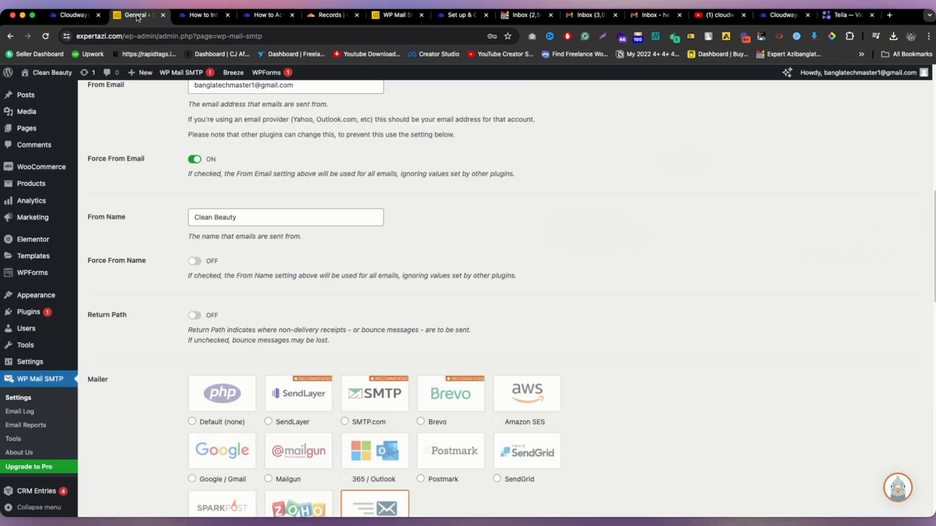
left_click(53, 15)
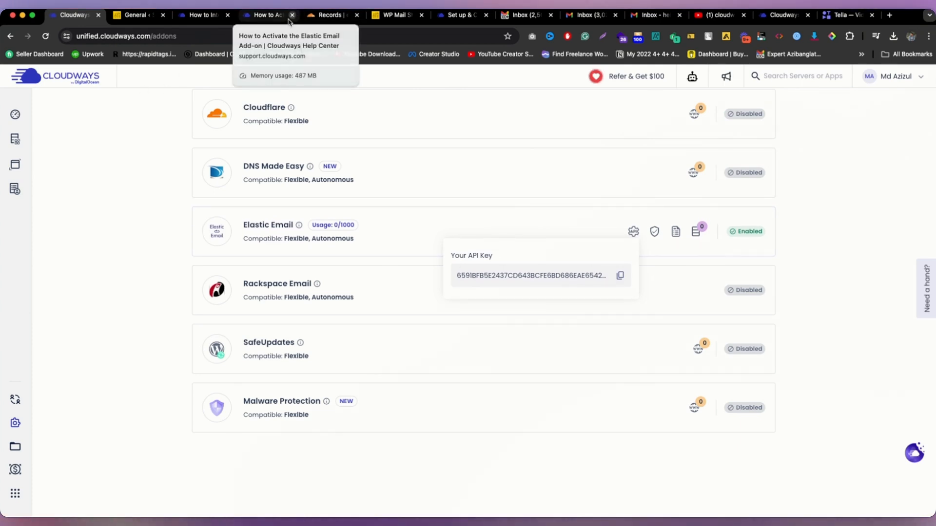
left_click(392, 15)
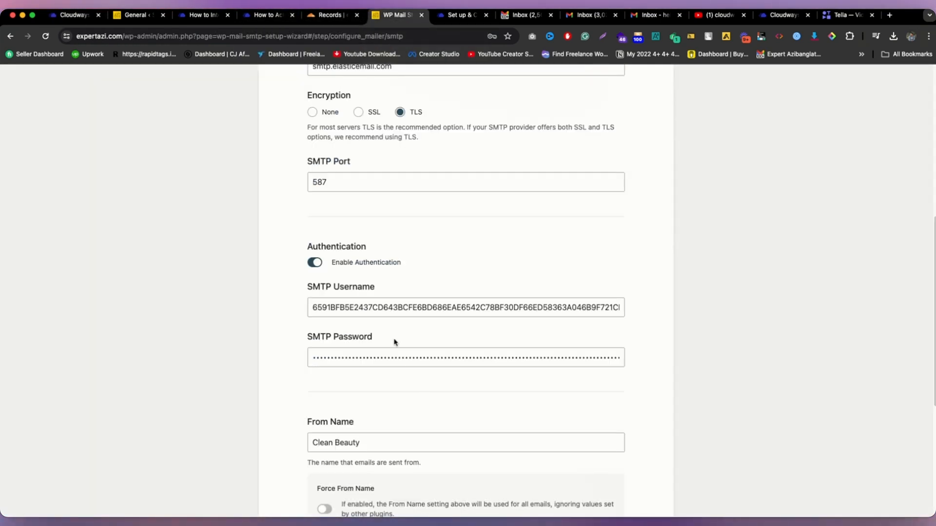
scroll(430, 309, "down", 5)
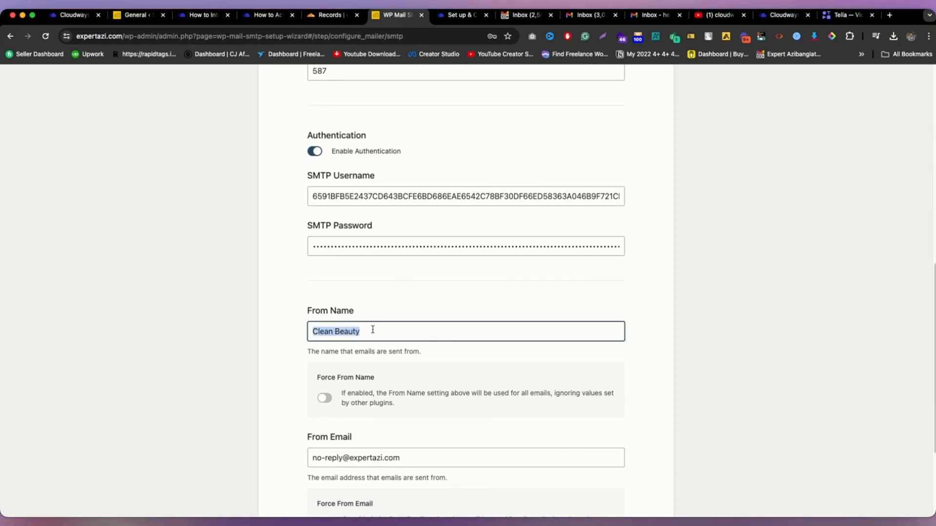
scroll(372, 329, "down", 3)
left_click_drag(400, 383, 339, 383)
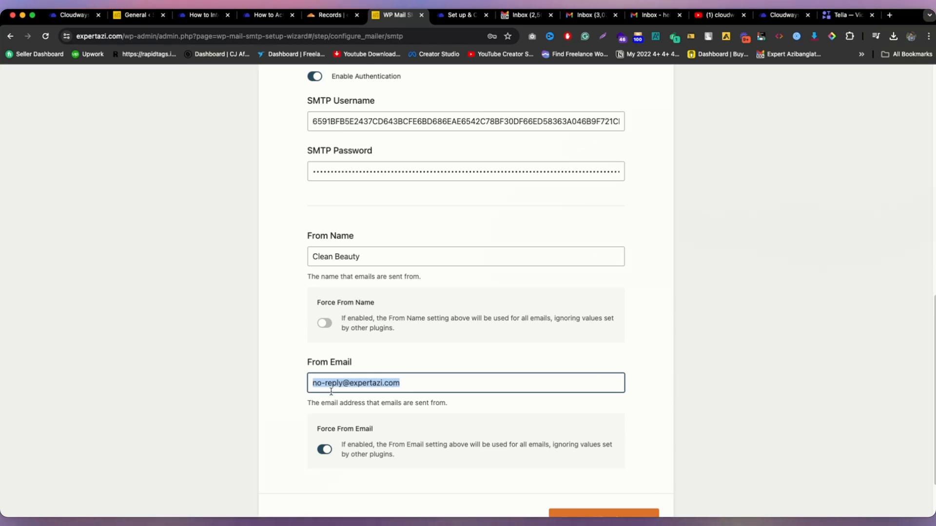
key("super+v")
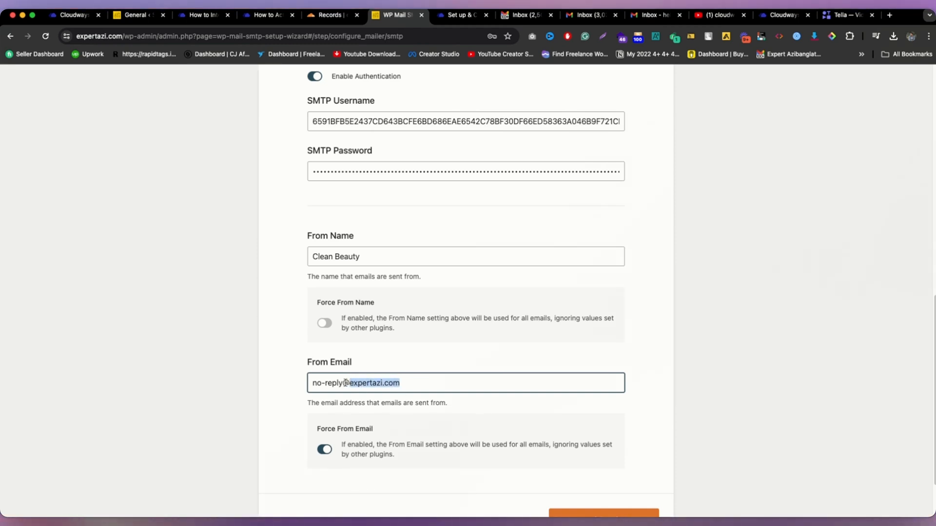
left_click_drag(344, 382, 310, 382)
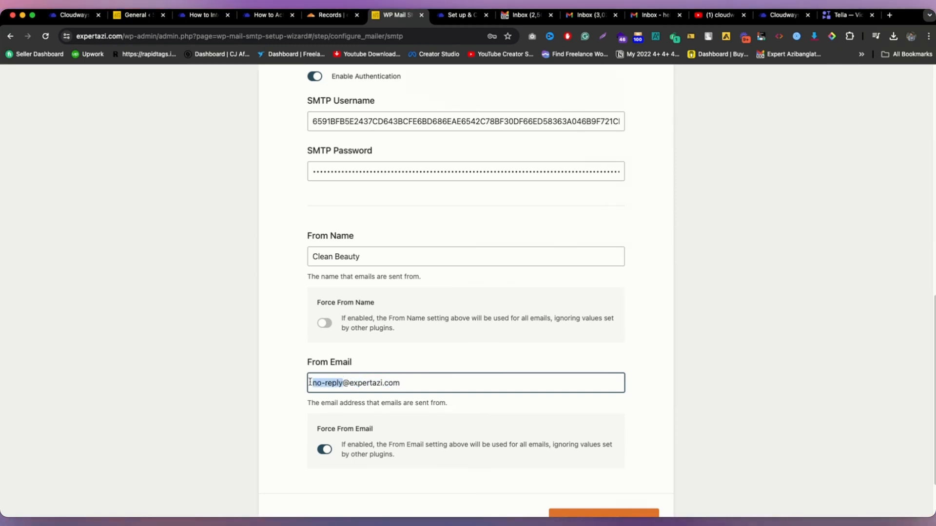
scroll(489, 399, "down", 2)
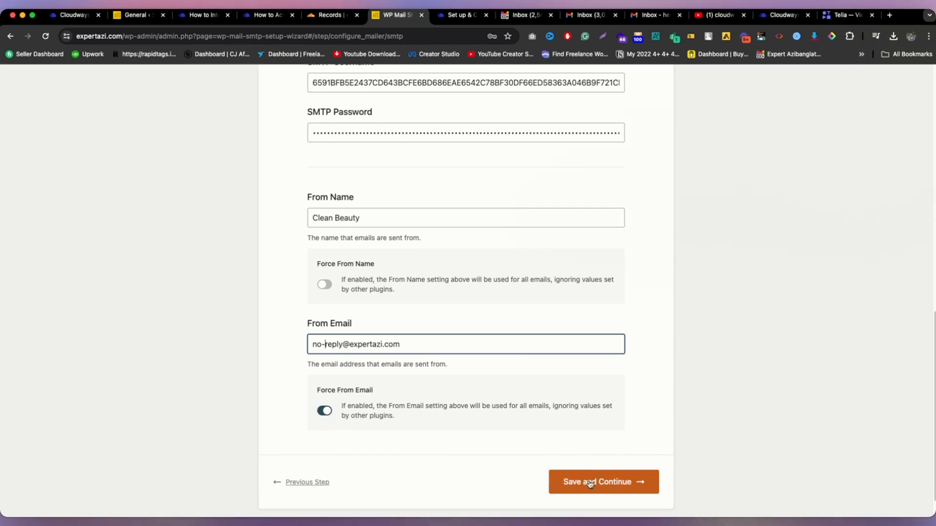
left_click(559, 476)
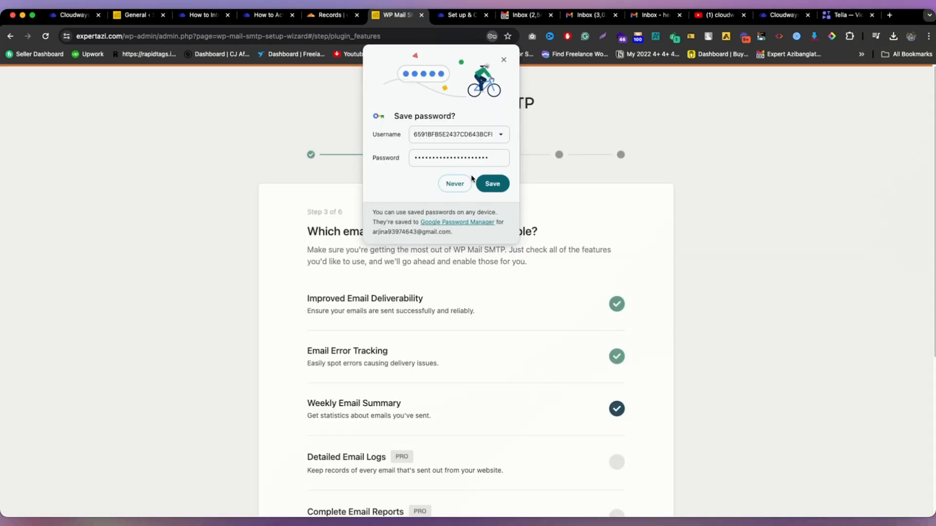
Step: Decline the browser password prompt, keep the email features, and skip recommendations and license key
left_click(457, 181)
scroll(459, 184, "down", 5)
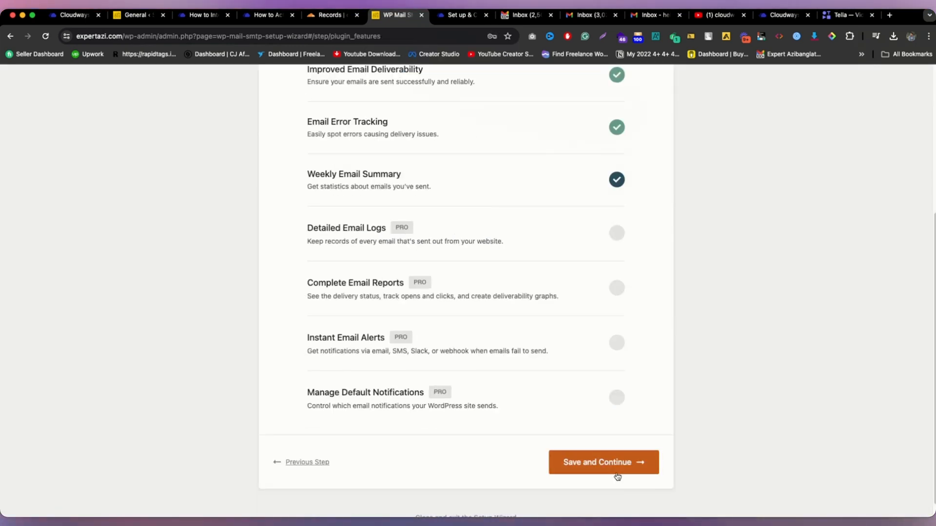
left_click(616, 471)
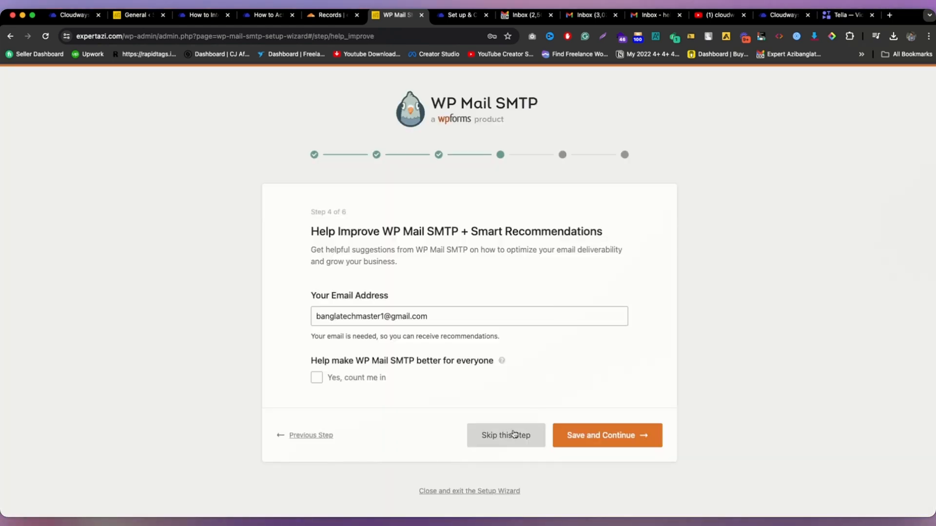
left_click(506, 434)
scroll(556, 424, "down", 2)
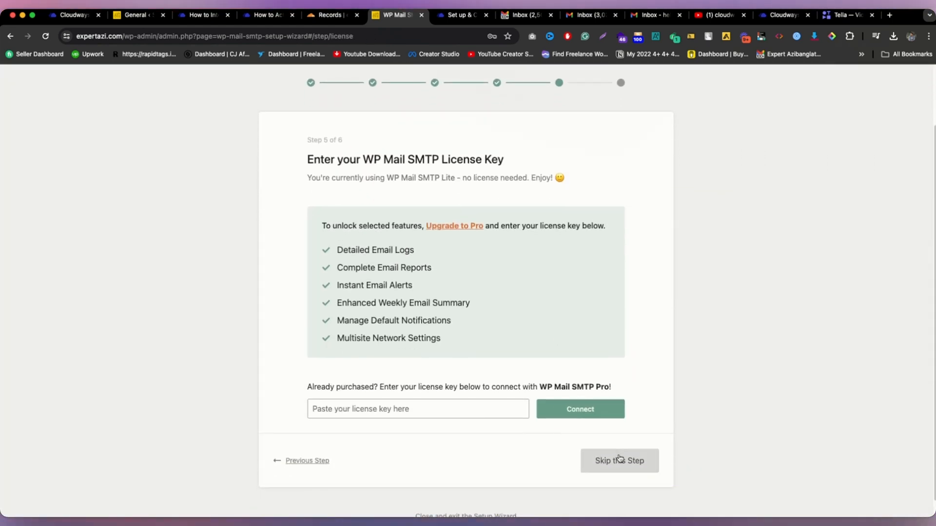
left_click(615, 459)
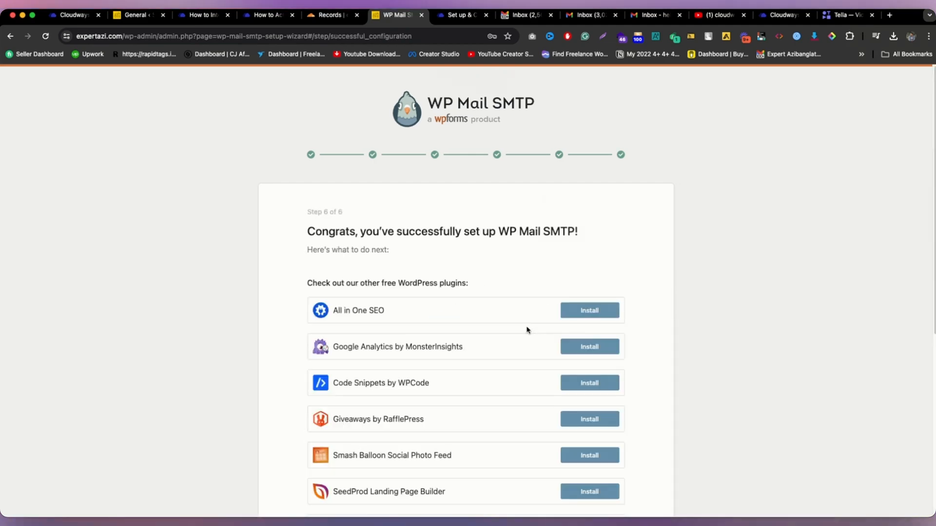
scroll(527, 330, "down", 6)
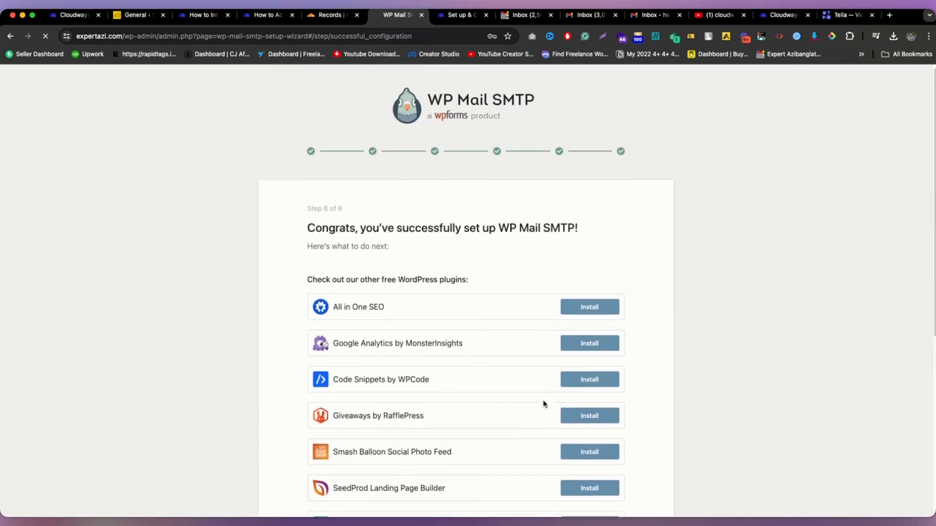
scroll(110, 424, "down", 5)
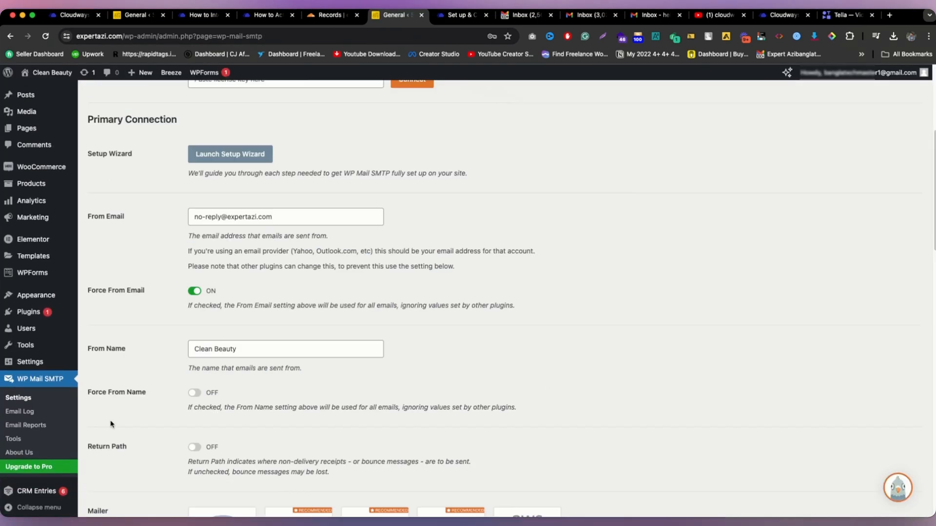
scroll(145, 305, "up", 1)
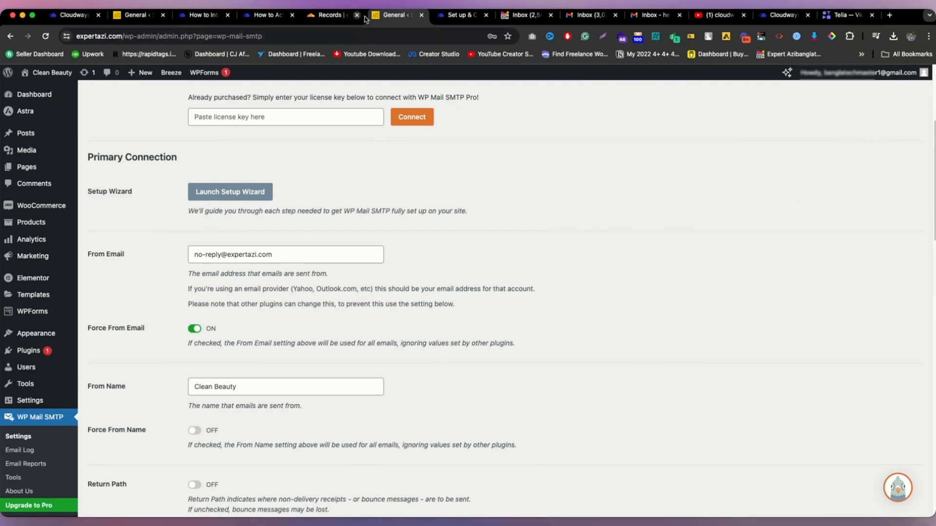
Step: Open the 'Password Reset Request for Clean Beauty' email from Gmail's Spam folder
left_click(530, 16)
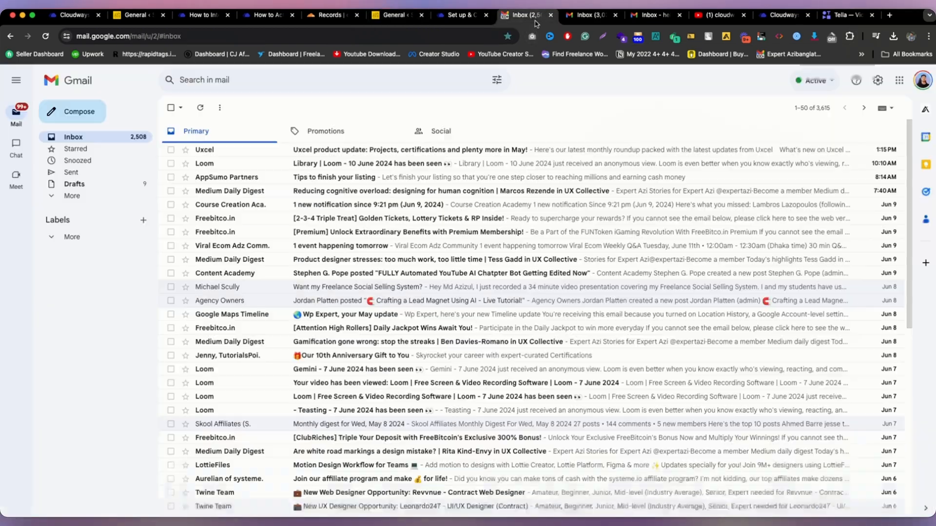
left_click(88, 200)
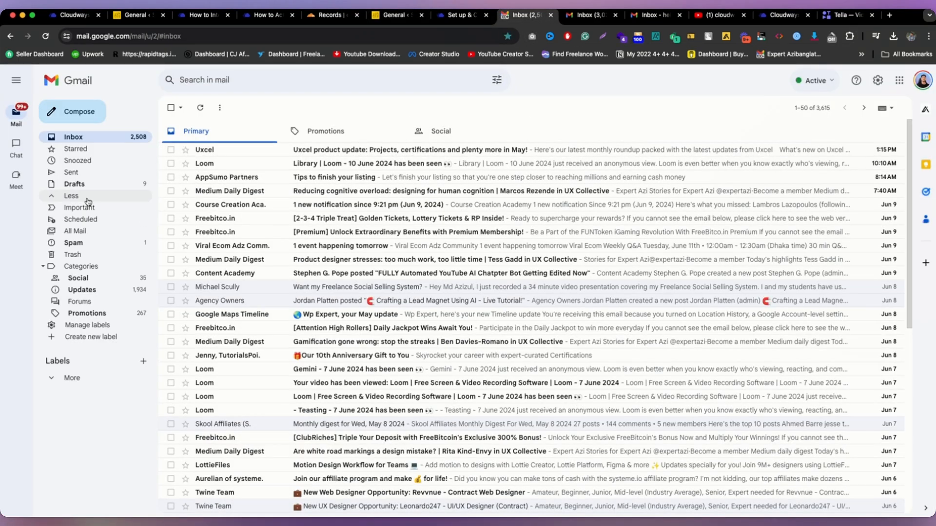
left_click(100, 242)
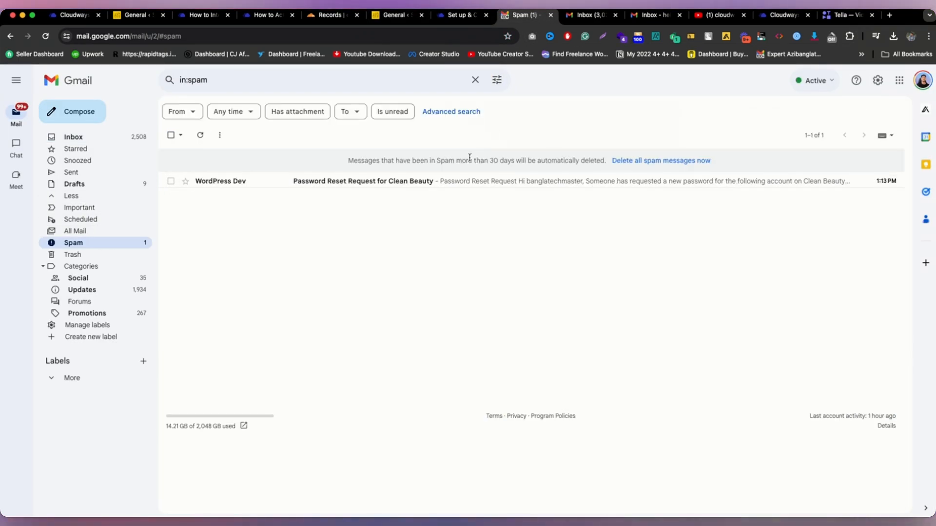
left_click(441, 181)
scroll(497, 371, "down", 2)
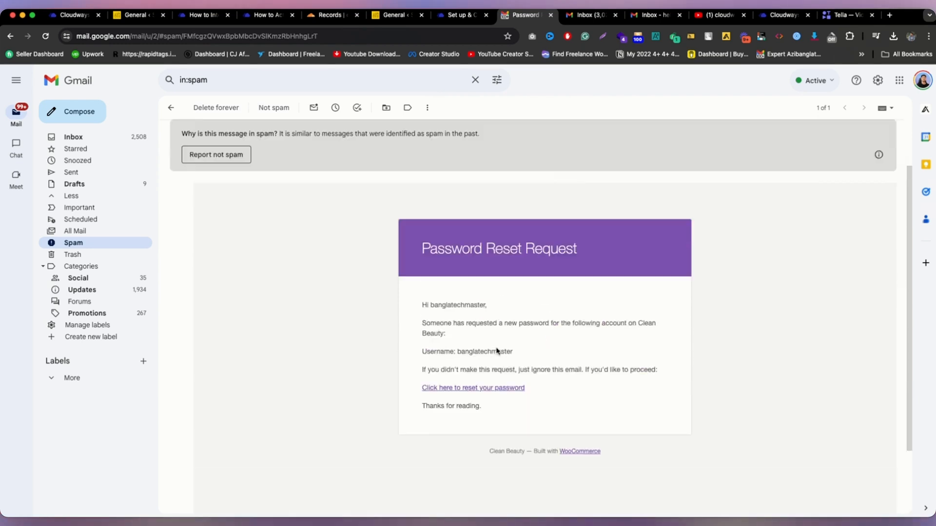
scroll(497, 351, "up", 2)
scroll(496, 351, "down", 1)
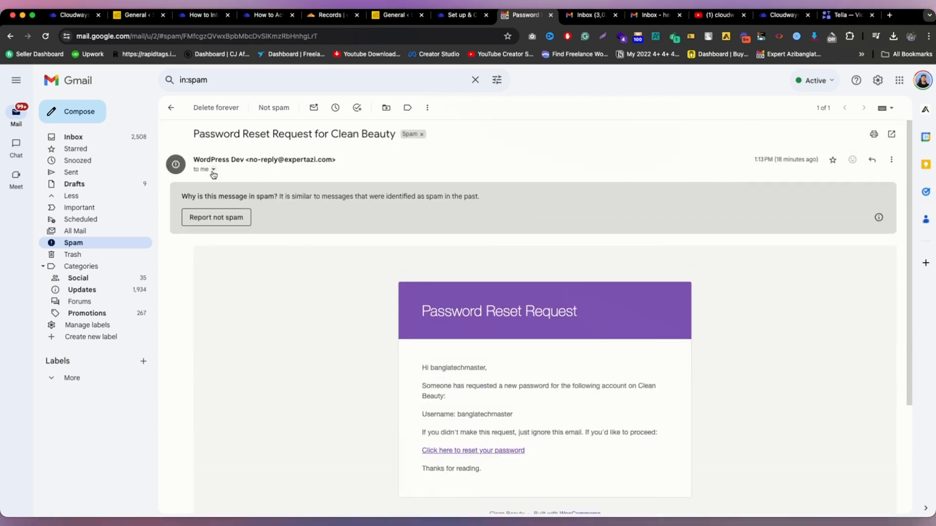
Step: Review the WP Mail SMTP settings, then open the CRM Entries list
left_click(139, 15)
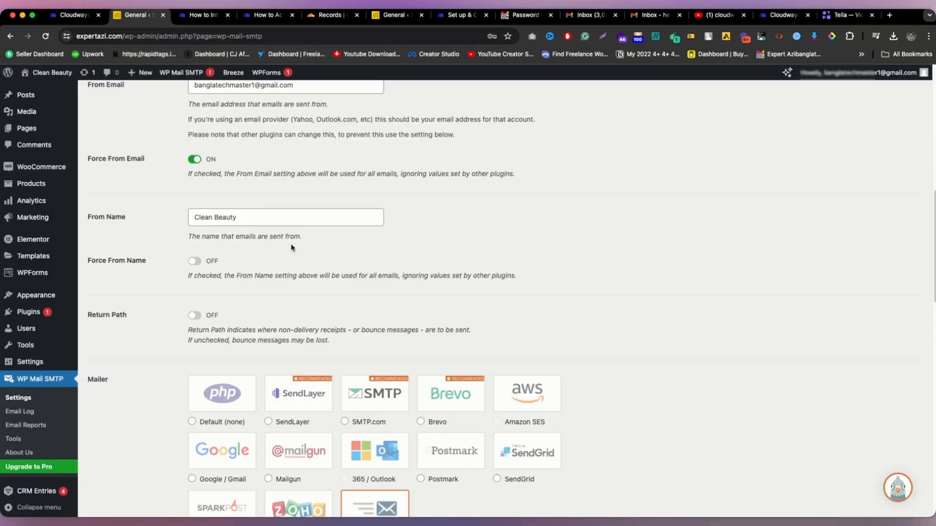
scroll(292, 246, "up", 5)
scroll(288, 253, "down", 5)
scroll(273, 248, "up", 5)
scroll(131, 348, "down", 15)
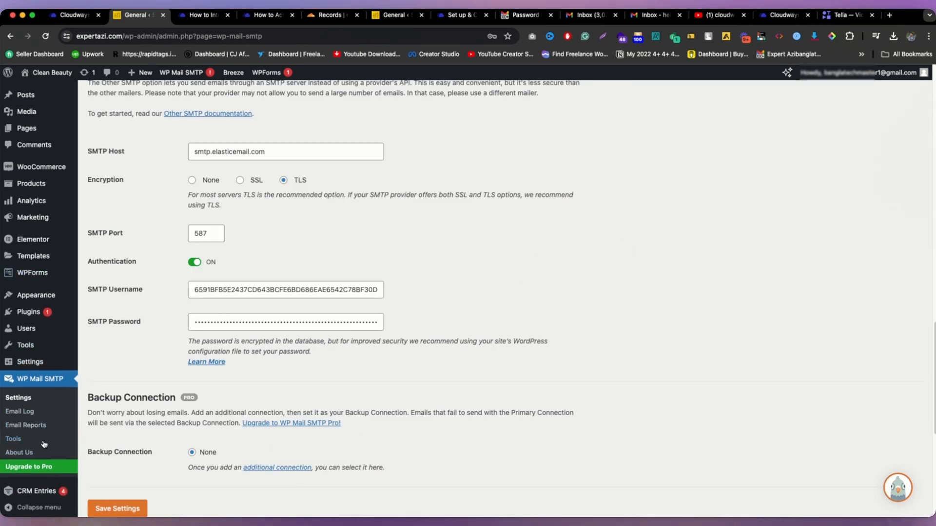
left_click(43, 492)
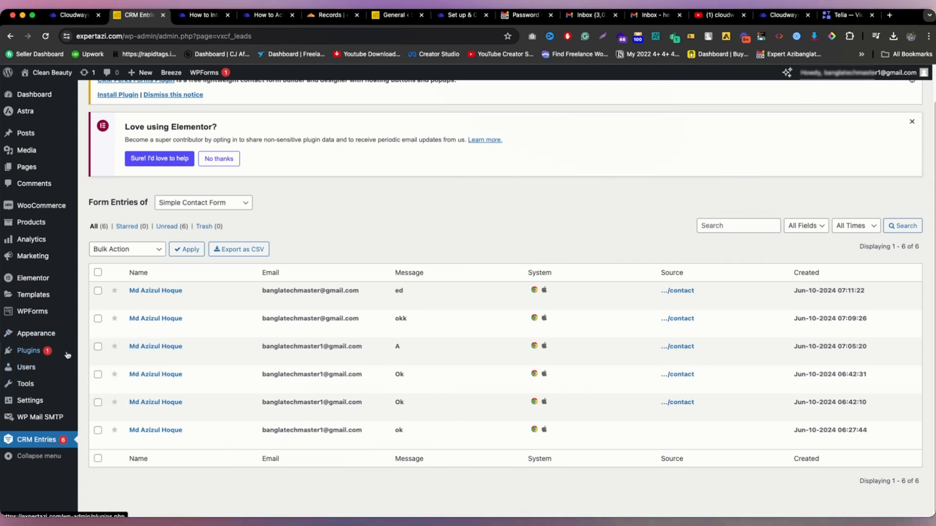
Step: Open Plugins > Add New Plugin in a new browser tab
mouse_move(30, 351)
right_click(92, 368)
left_click(127, 373)
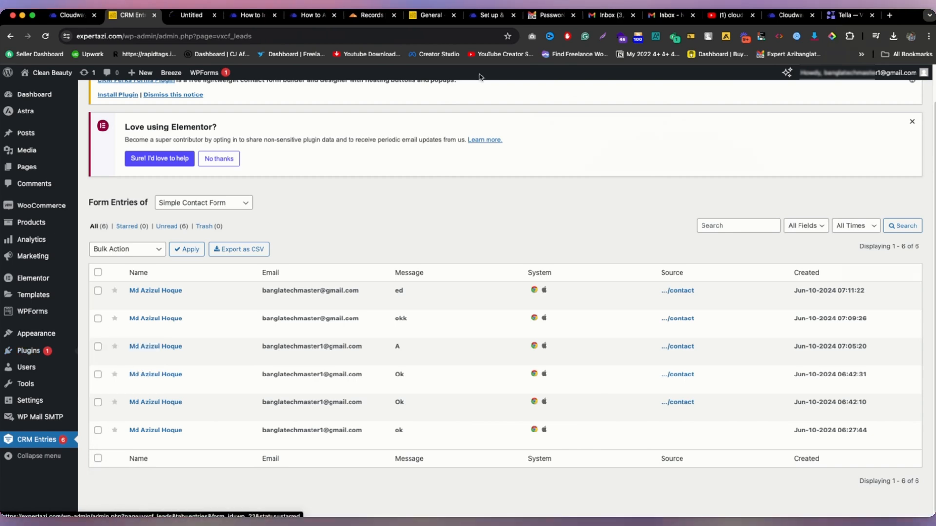
Step: Search the WordPress plugin directory for 'crm entrie', which returns no matches
left_click(200, 16)
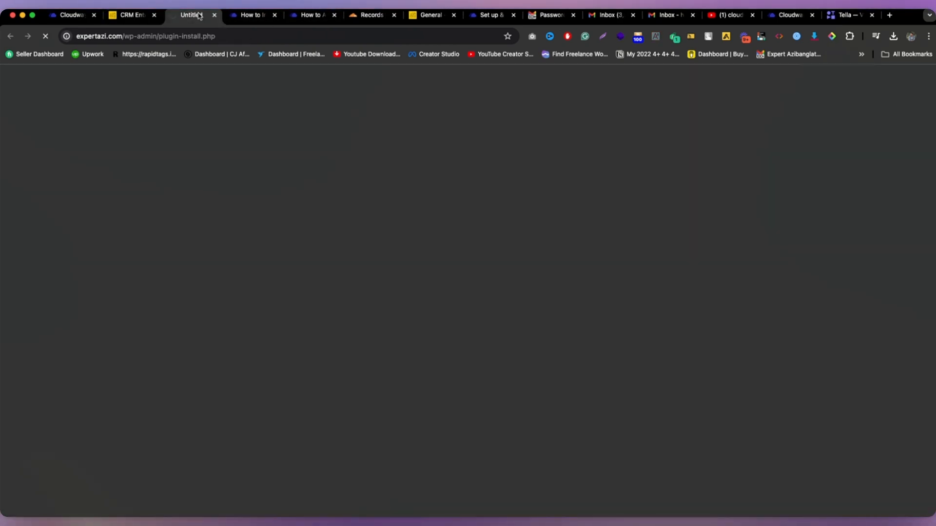
left_click(838, 125)
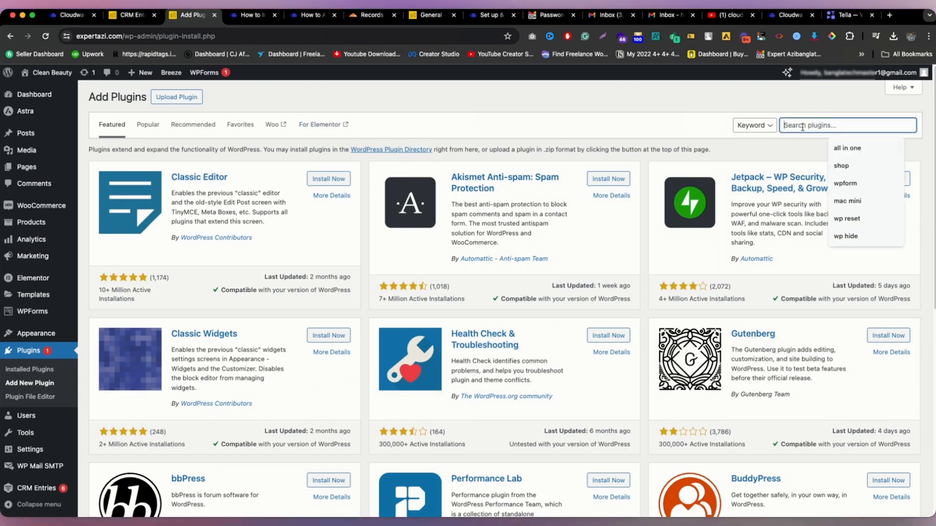
type("crm en")
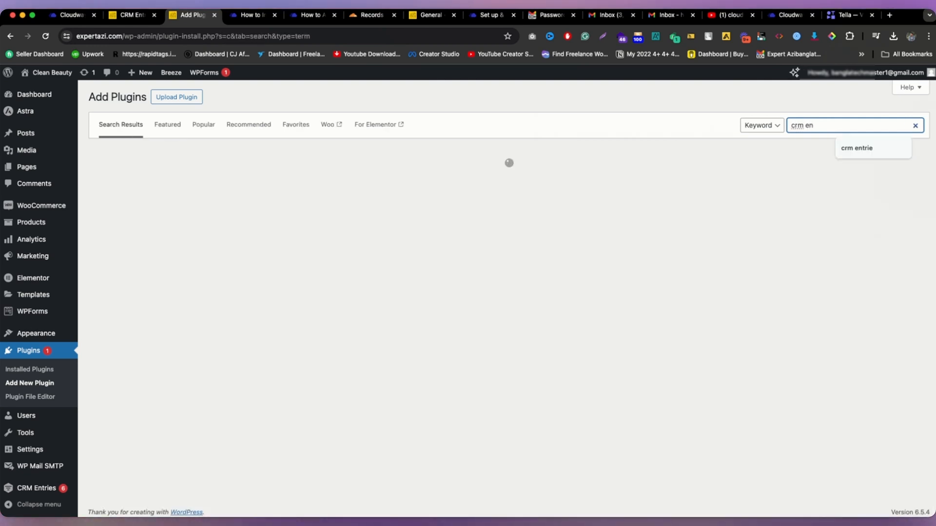
left_click(835, 125)
left_click(847, 148)
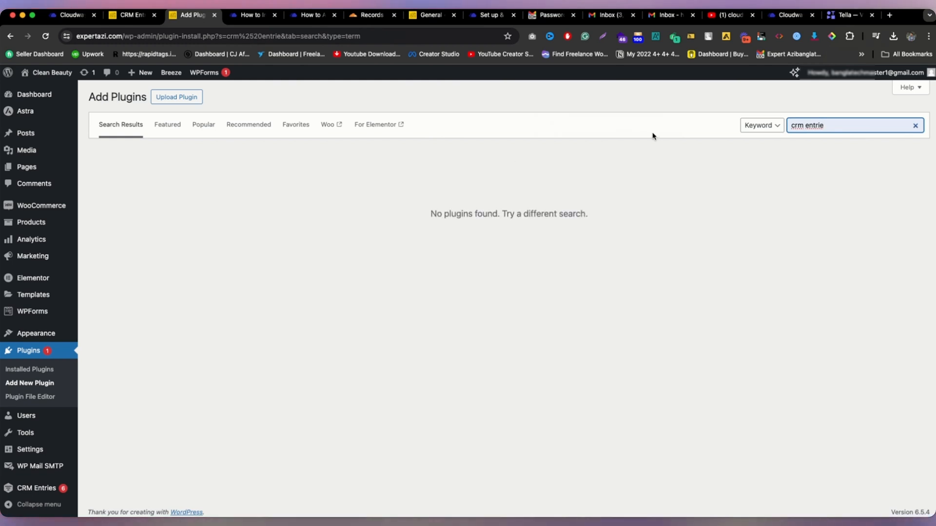
Step: Run a Google search for the 'crm entrie' search text
right_click(805, 126)
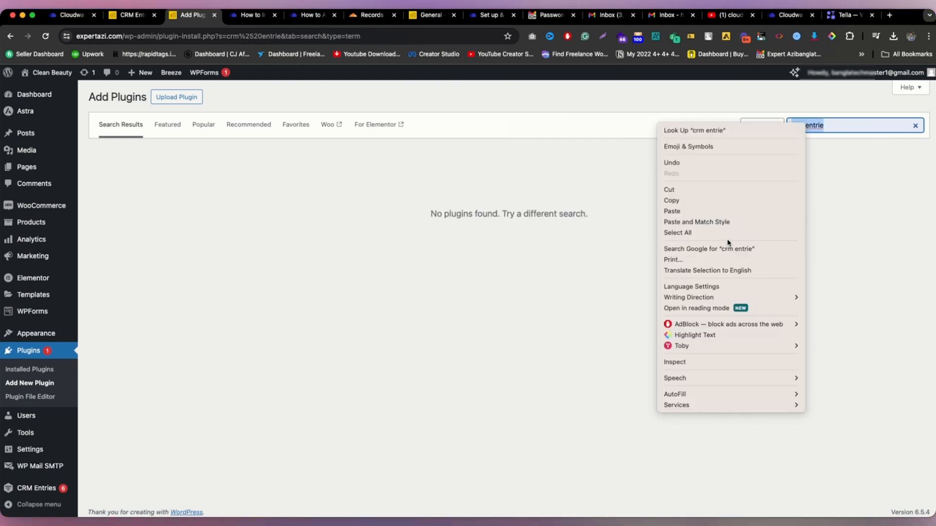
left_click(727, 271)
right_click(793, 125)
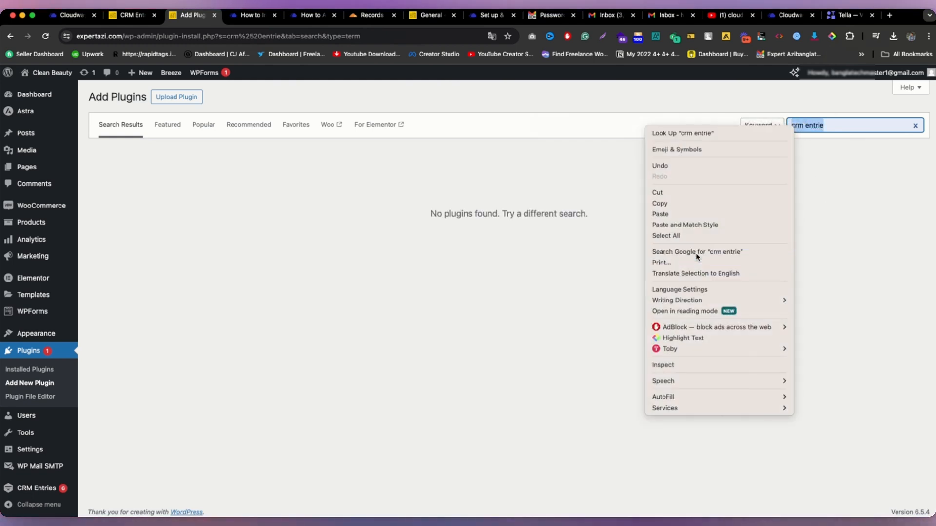
left_click(697, 251)
Step: Google 'crm entries wordpress plugin', then search Add Plugins for 'crm entries'
type("s wordpress plugin")
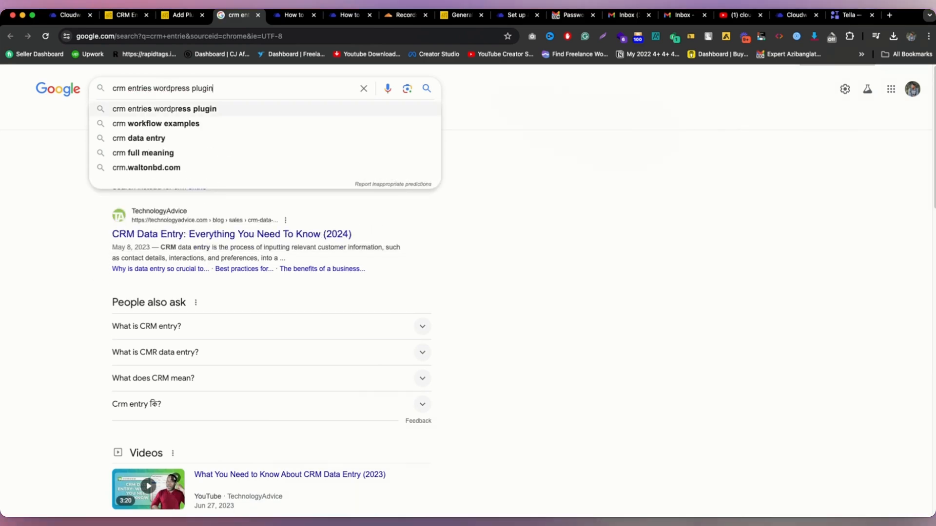
key("Return")
key("super+c")
left_click(183, 15)
key("super+v")
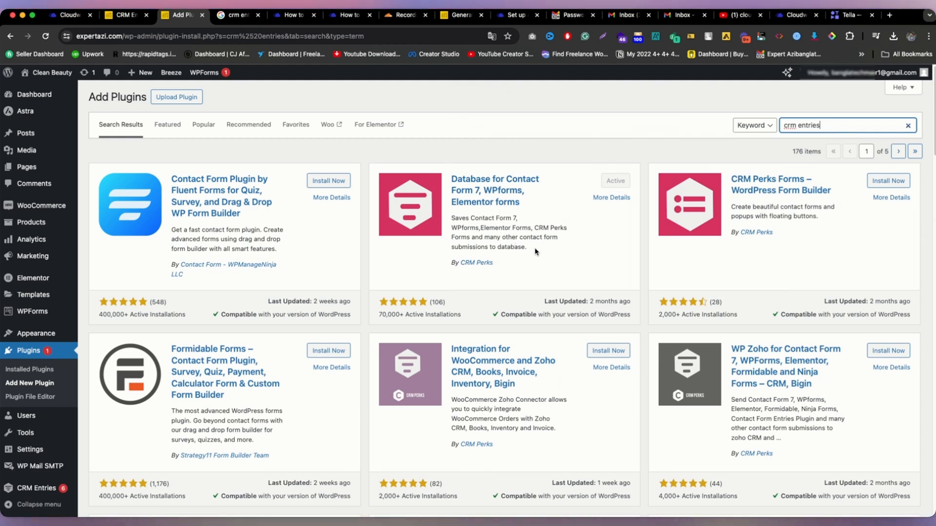
Step: Inspect the active Database for Contact Form 7 listing, then return to CRM Entries
left_click_drag(534, 251, 479, 176)
left_click(570, 126)
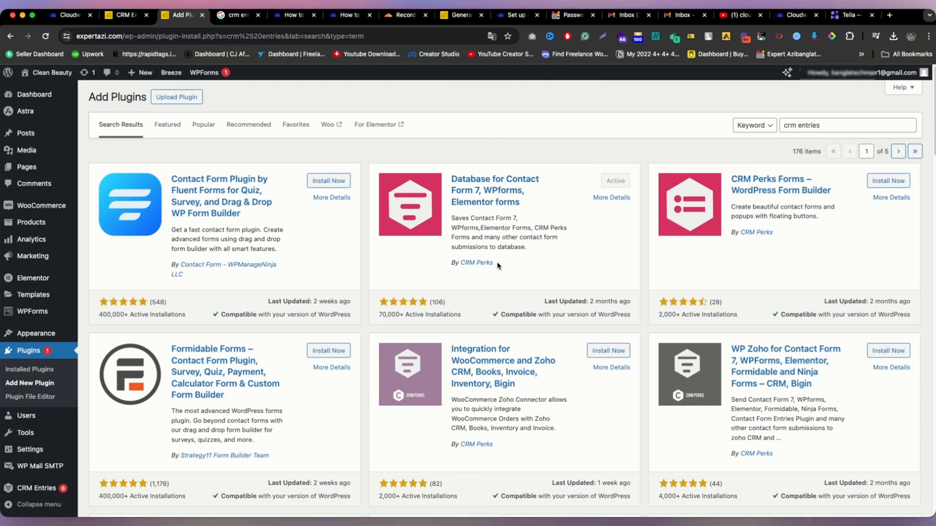
left_click_drag(511, 253, 472, 198)
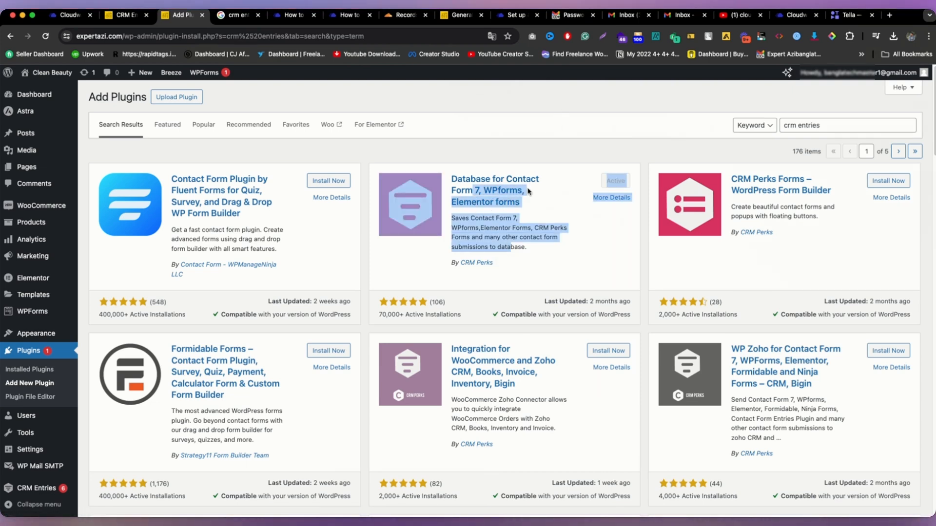
left_click(35, 489)
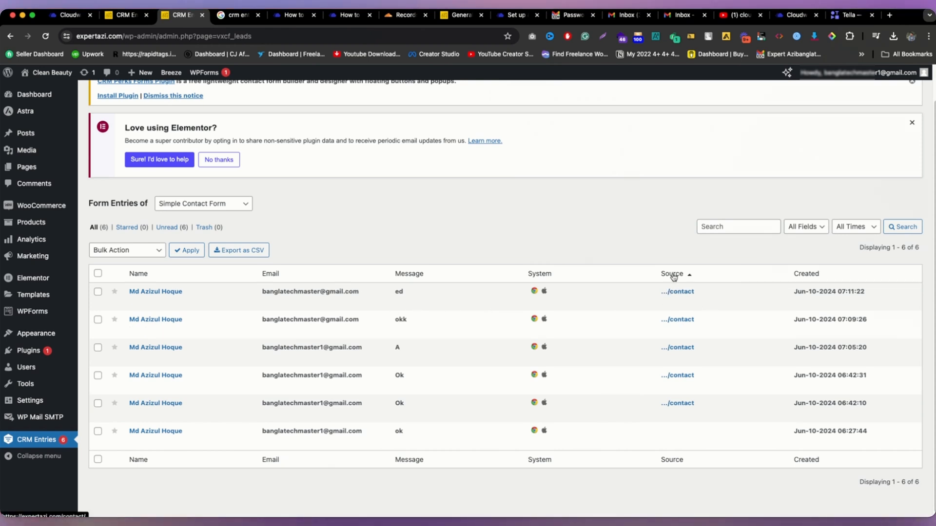
Step: Select all six Simple Contact Form entries and bulk-move them to Trash
left_click(98, 273)
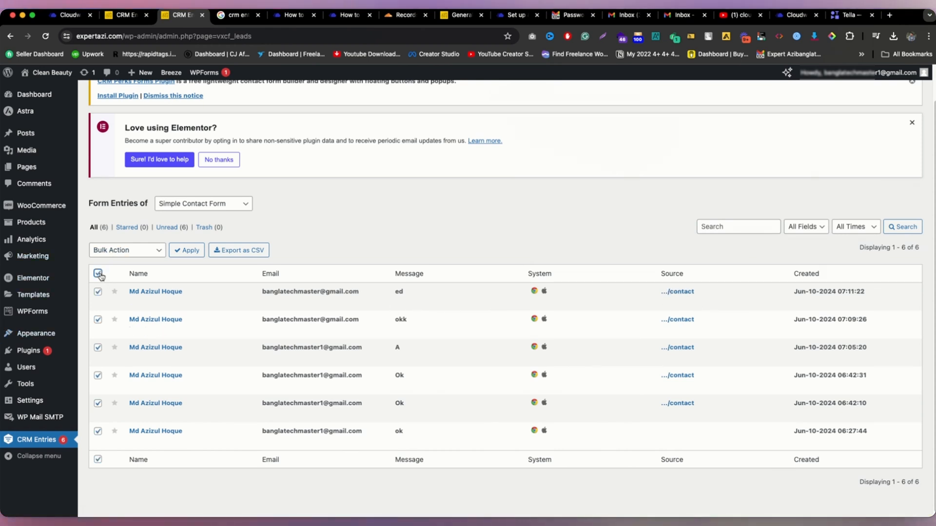
left_click(112, 250)
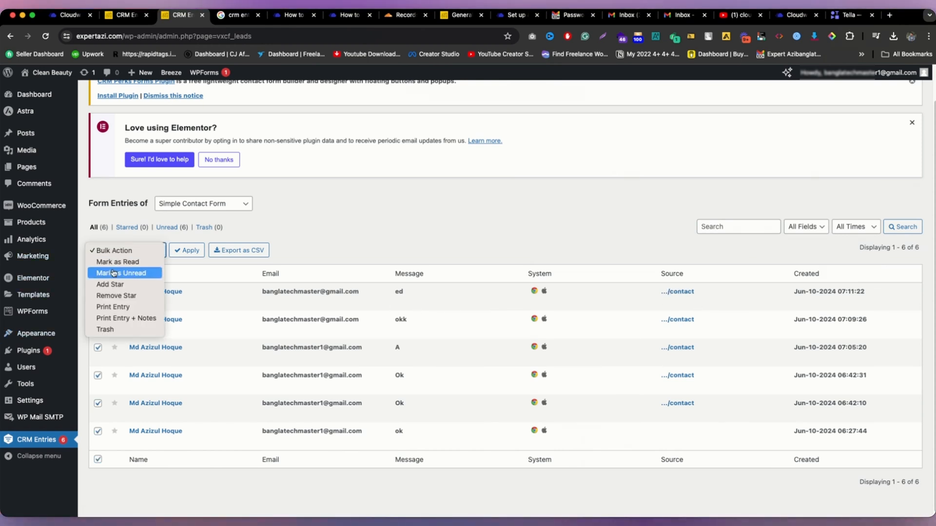
left_click(125, 330)
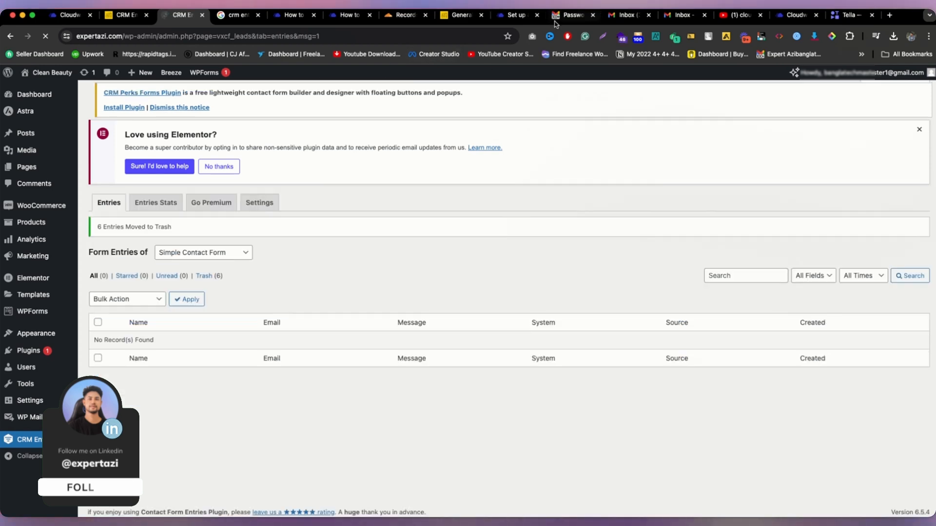
left_click(564, 19)
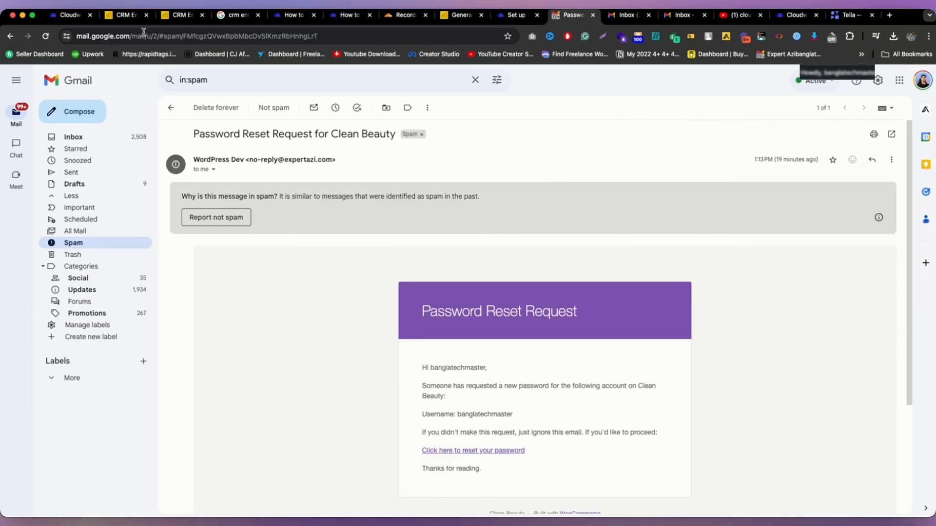
left_click(172, 16)
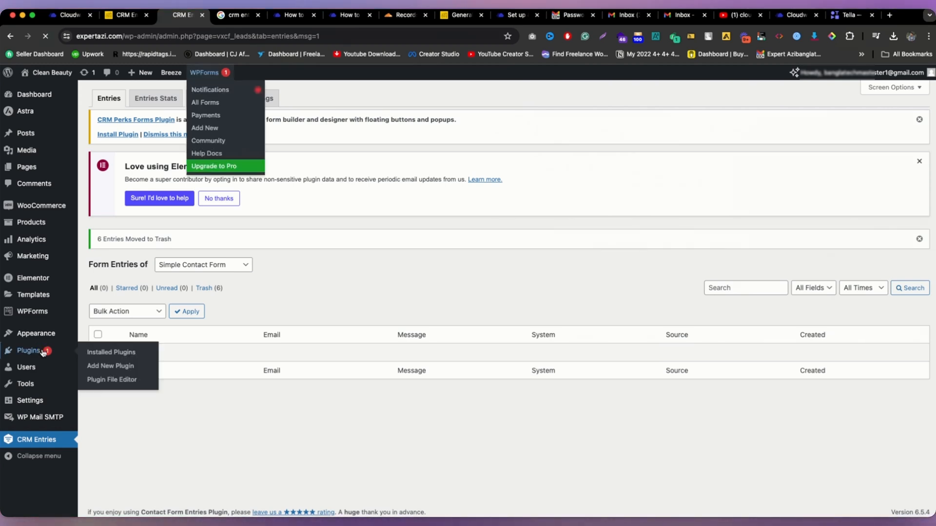
Step: Search Add New Plugin for 'email customization'
left_click(43, 351)
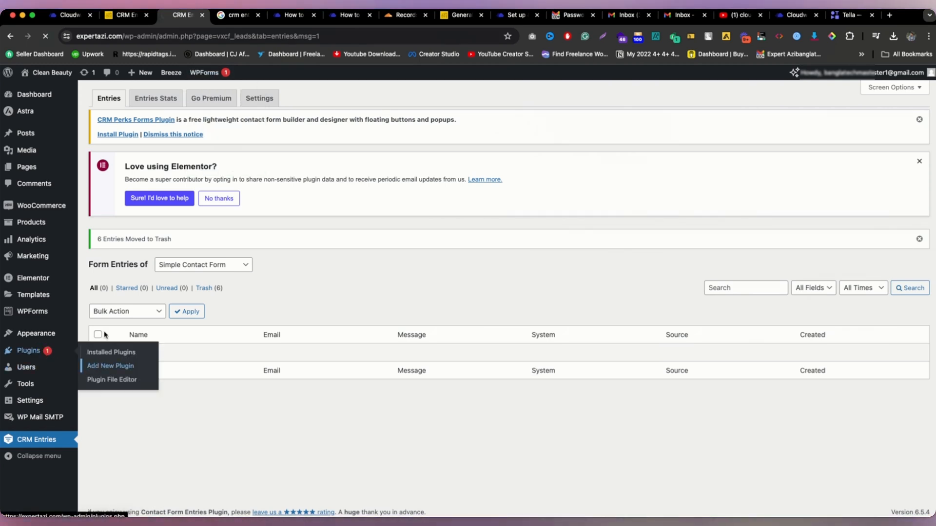
mouse_move(44, 348)
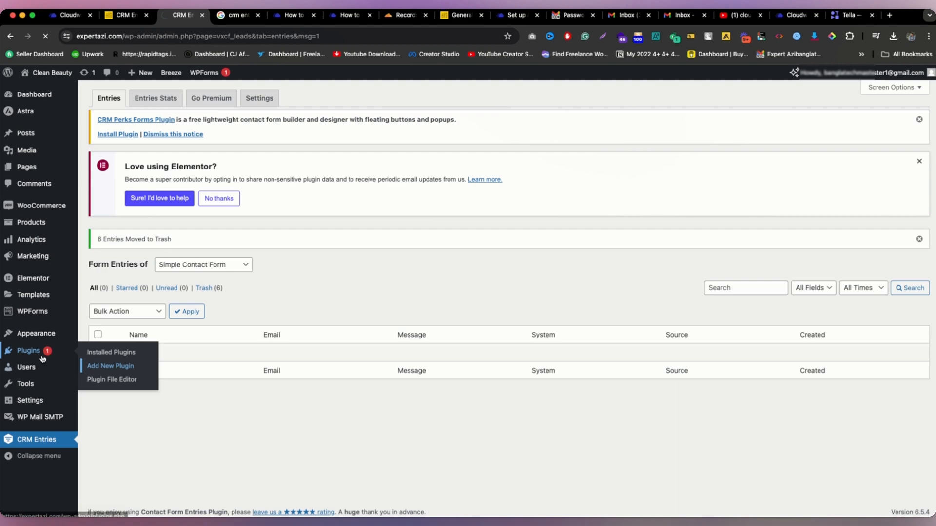
left_click(97, 365)
left_click(844, 124)
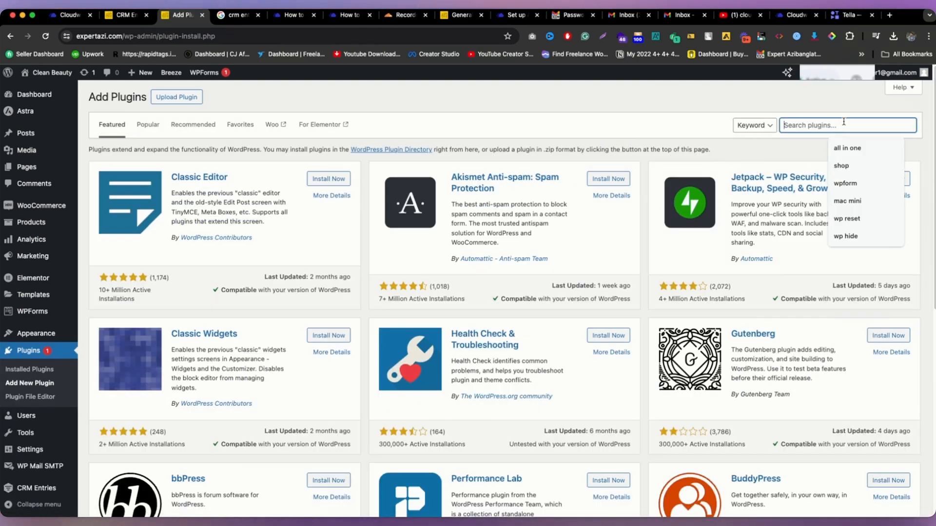
type("email customization")
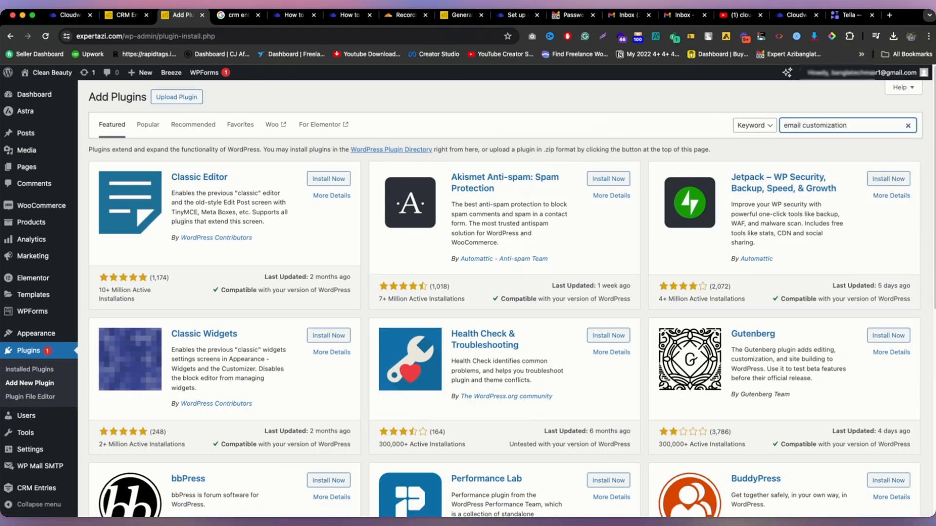
Step: Browse the results, noting the Decorator – WooCommerce Email Customizer listing
scroll(668, 228, "down", 5)
scroll(669, 228, "up", 2)
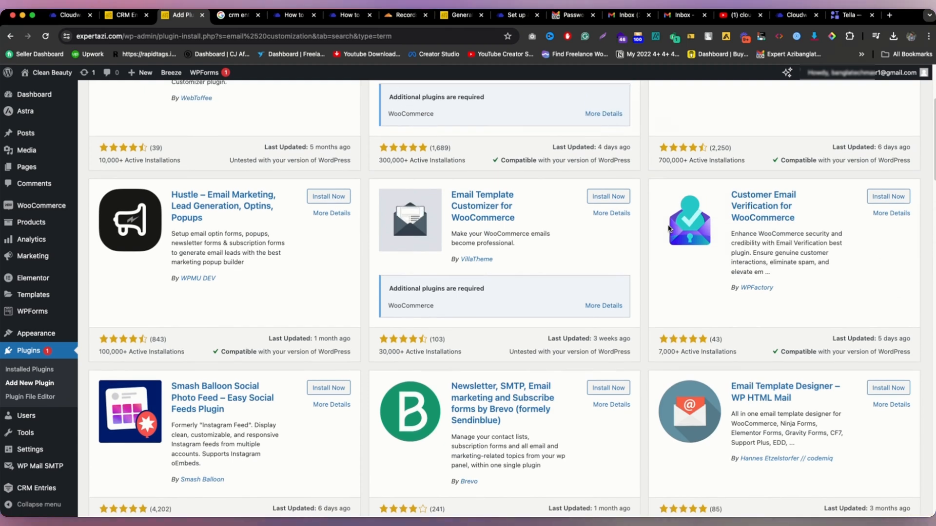
scroll(400, 219, "up", 2)
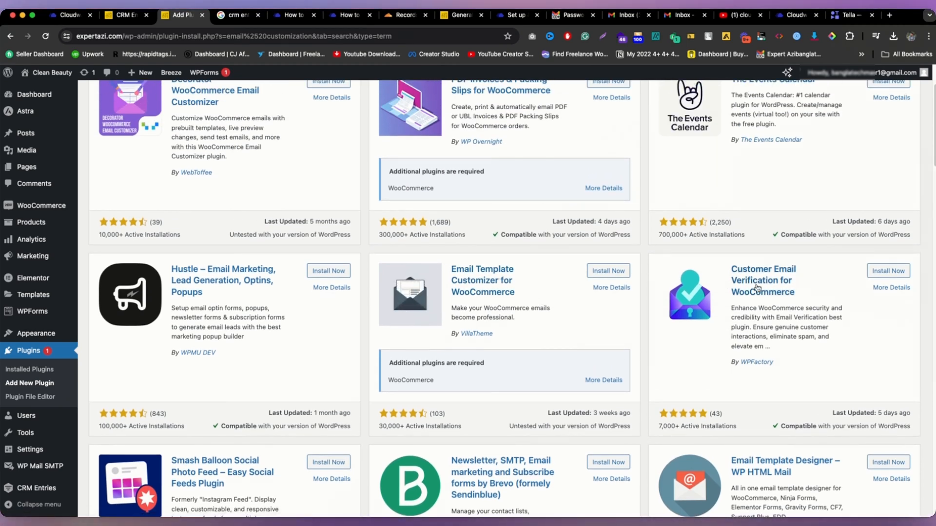
left_click_drag(795, 292, 755, 269)
scroll(286, 209, "up", 2)
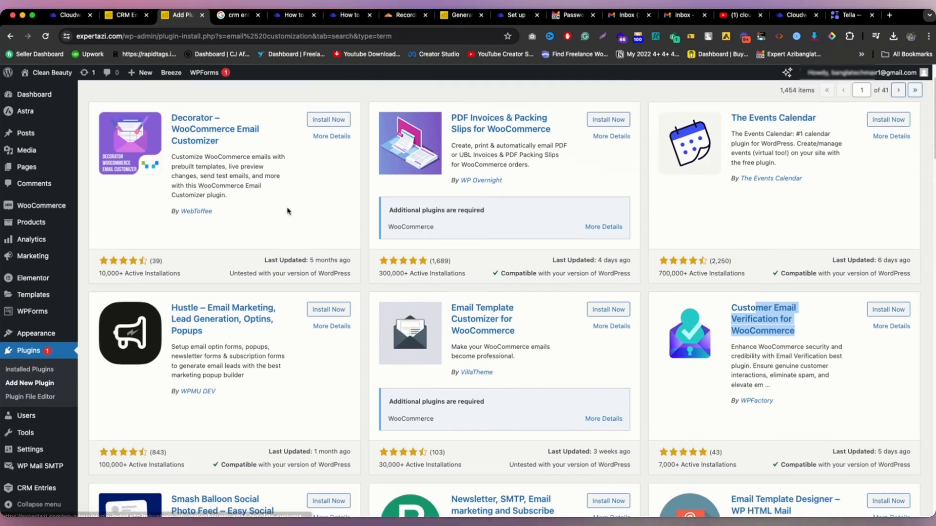
left_click_drag(238, 152, 188, 120)
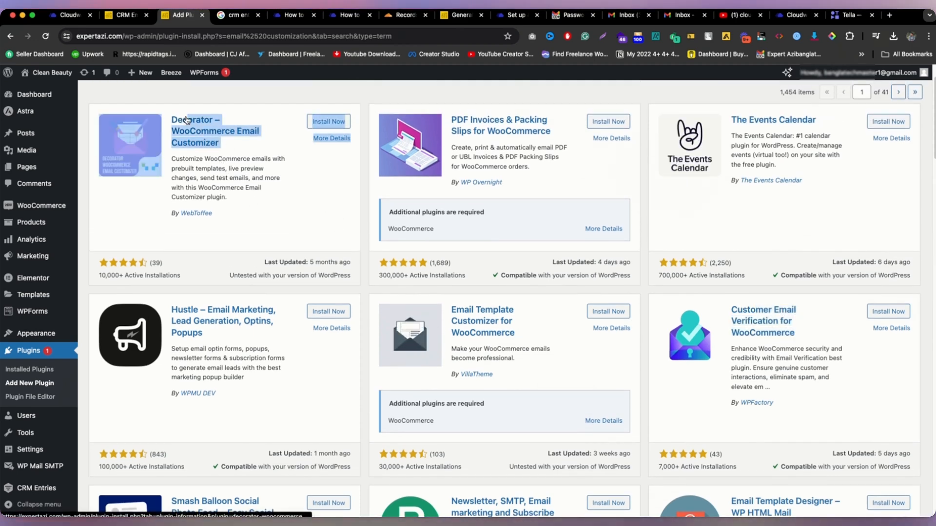
scroll(705, 313, "up", 1)
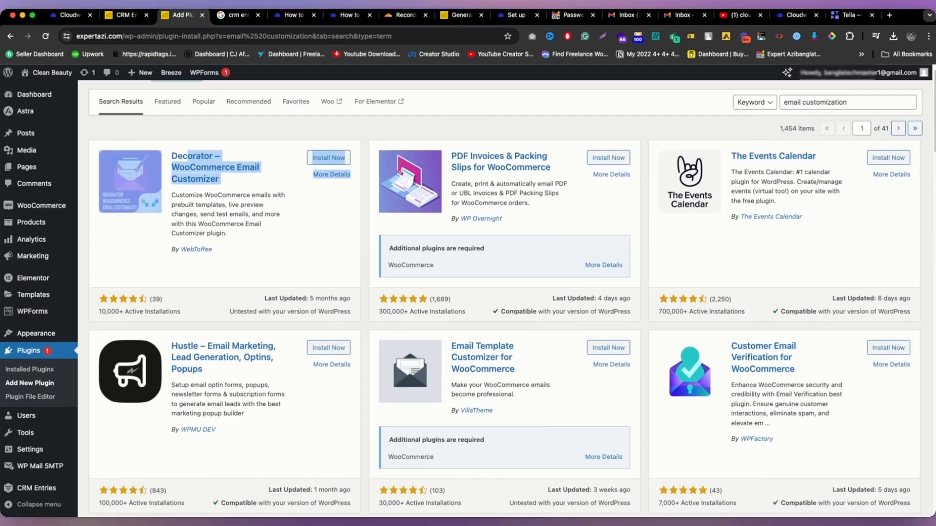
left_click(573, 15)
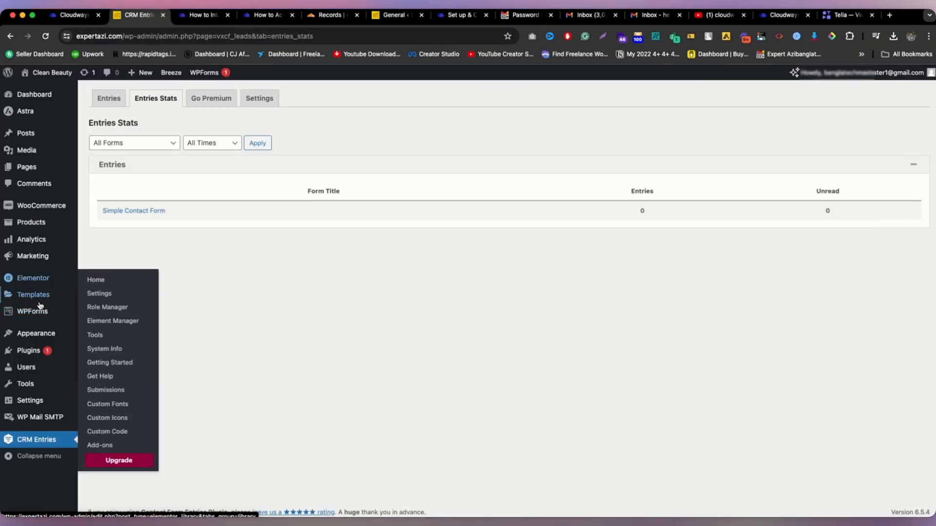
Step: Go to WPForms Entries and open Simple Contact Form in the form builder
mouse_move(32, 293)
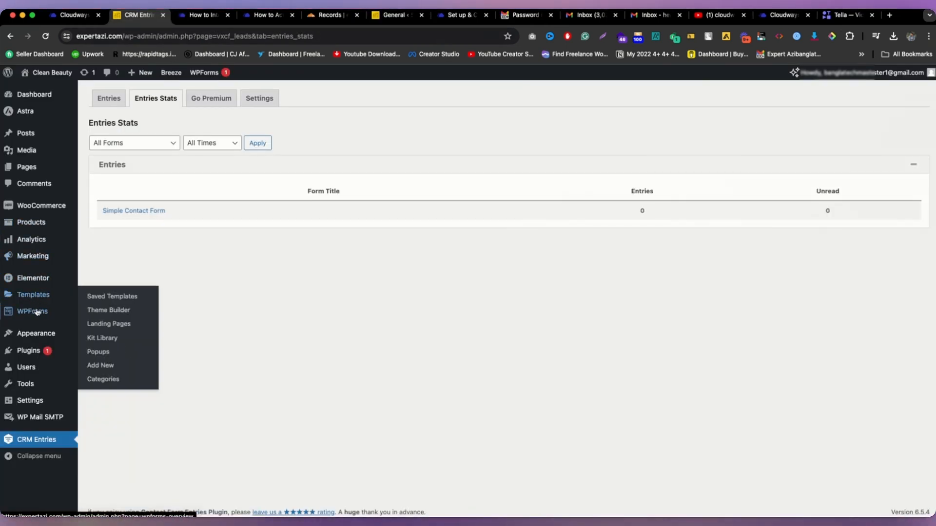
mouse_move(36, 312)
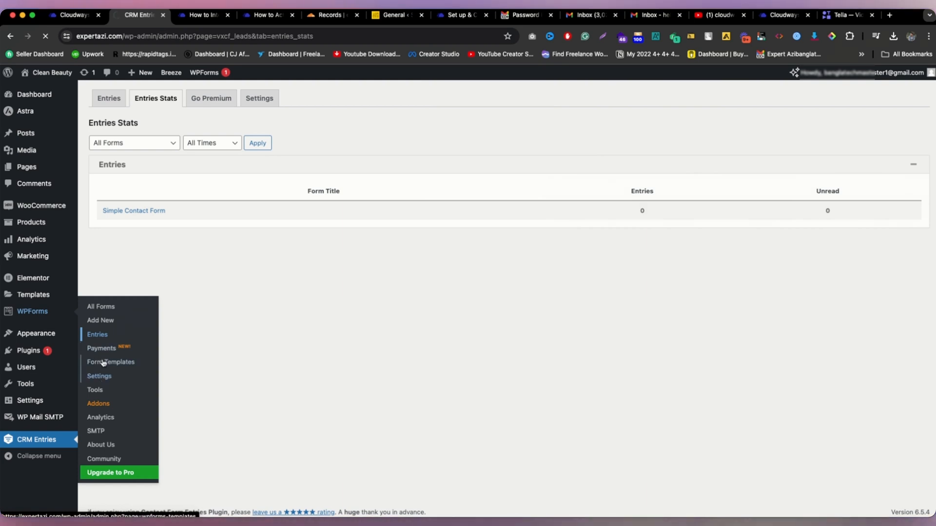
left_click(104, 333)
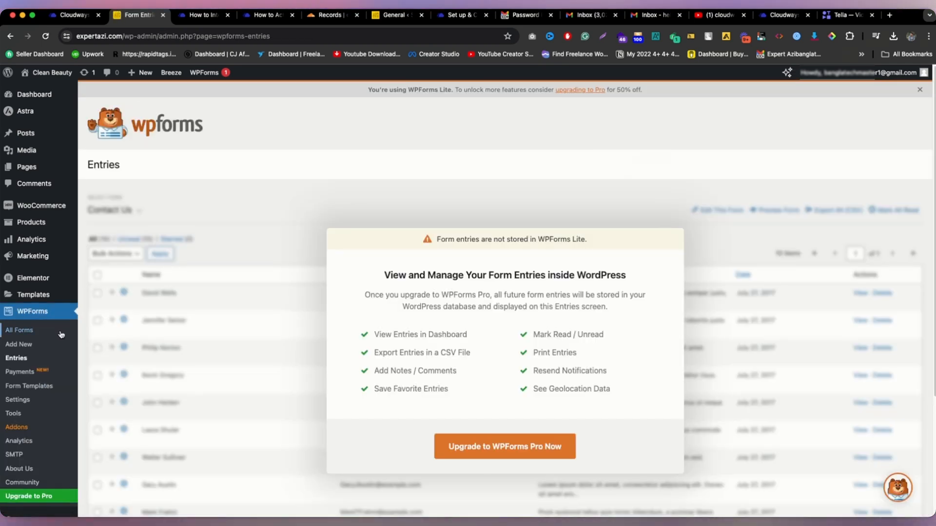
scroll(25, 470, "down", 2)
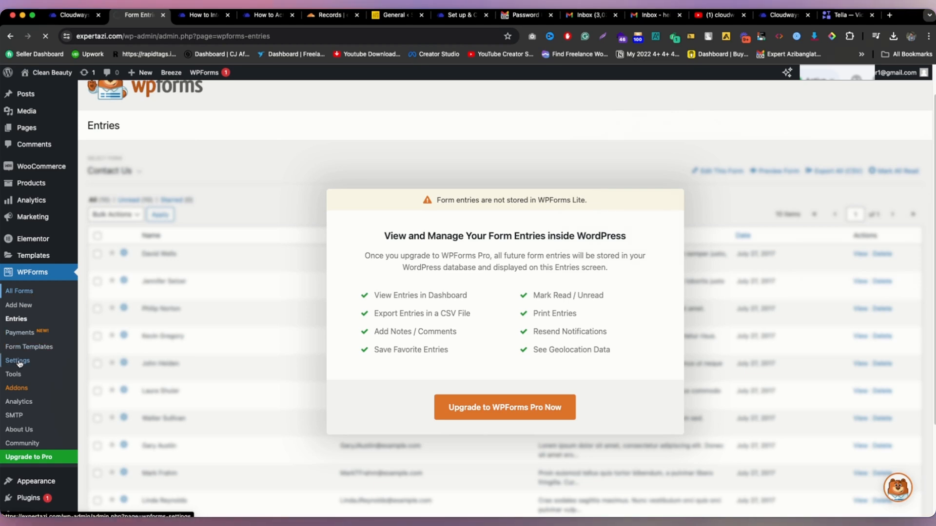
left_click(22, 361)
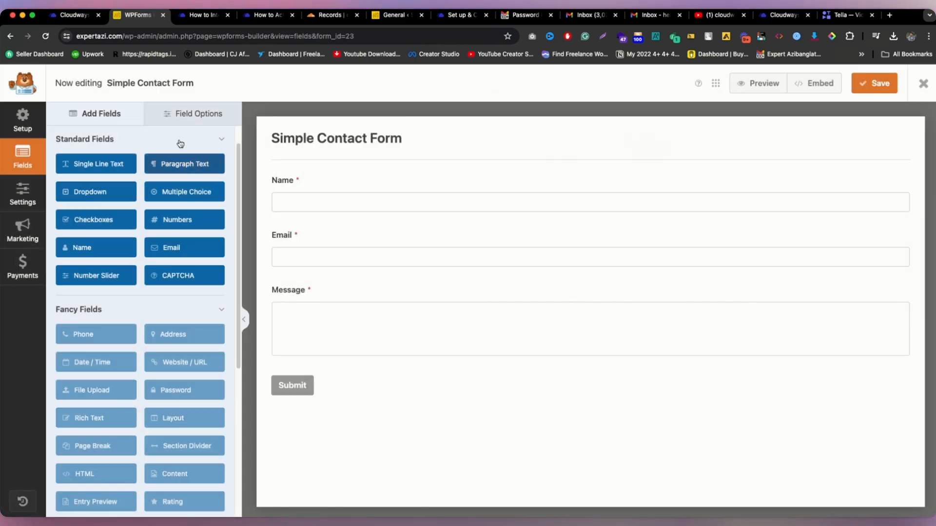
Step: Open the form's Notifications settings and check the send-to recipients, subject and From Name
left_click(32, 189)
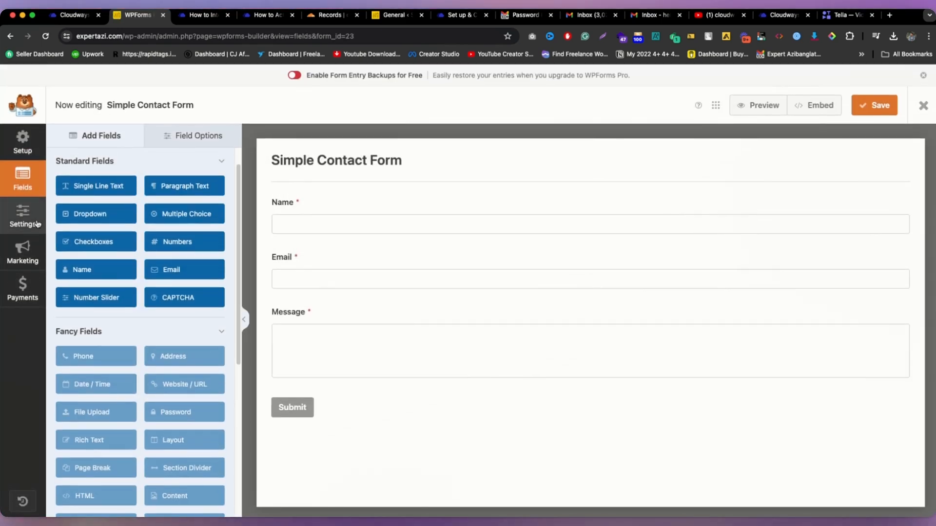
left_click(146, 219)
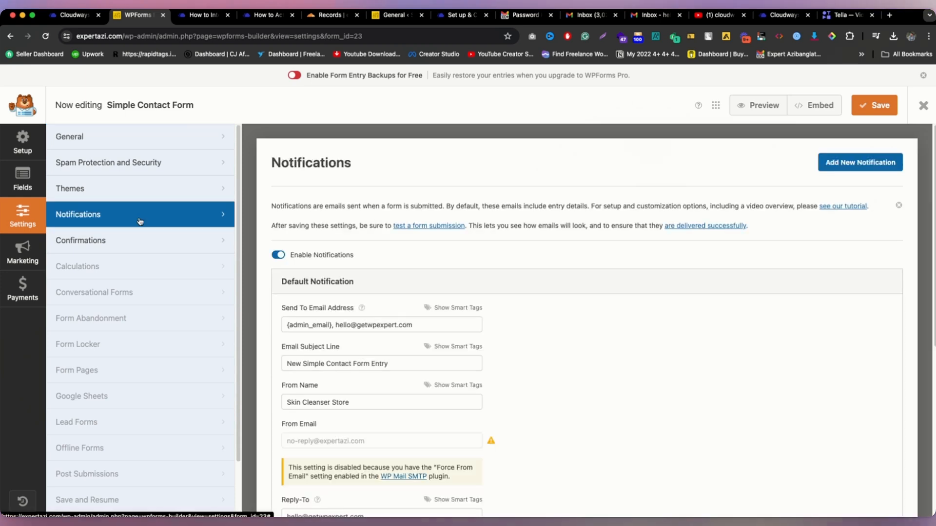
left_click_drag(426, 330, 337, 323)
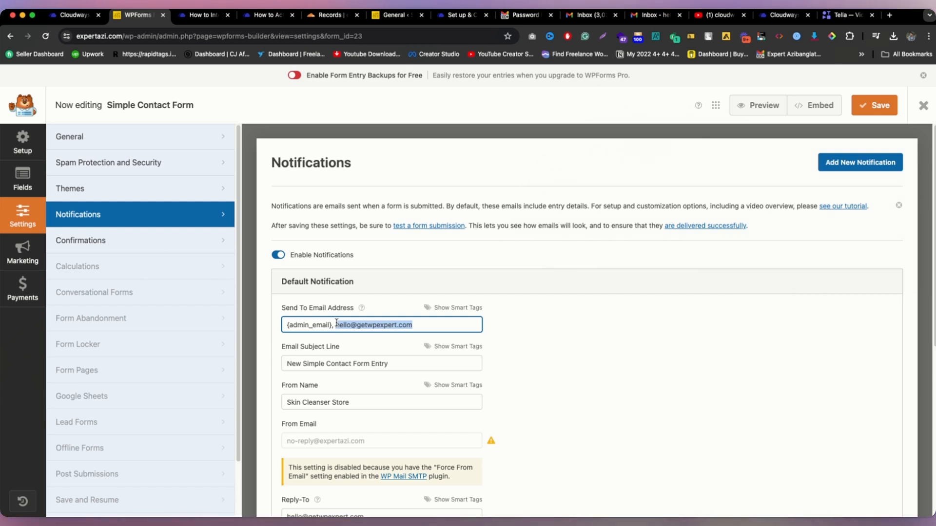
triple_click(357, 402)
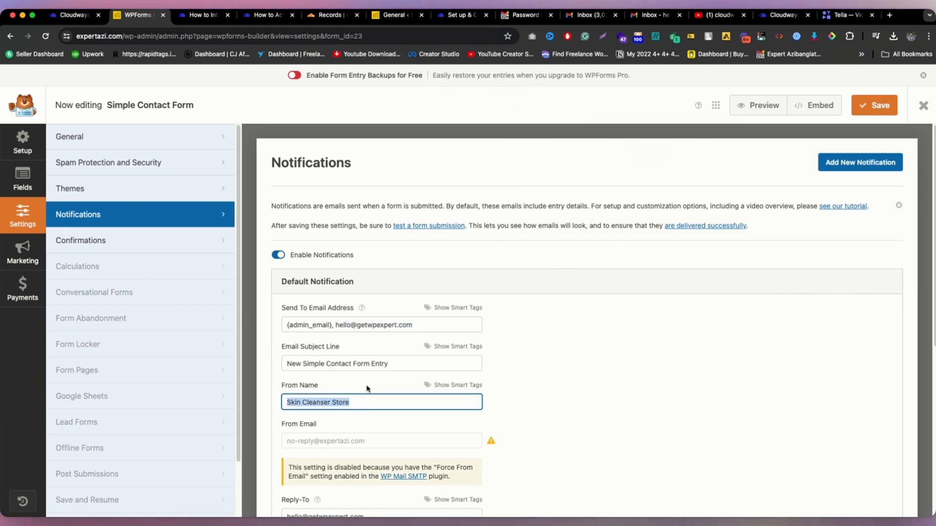
left_click(353, 364)
Step: Review the remaining Default Notification fields, including the disabled From Email address
scroll(395, 369, "down", 2)
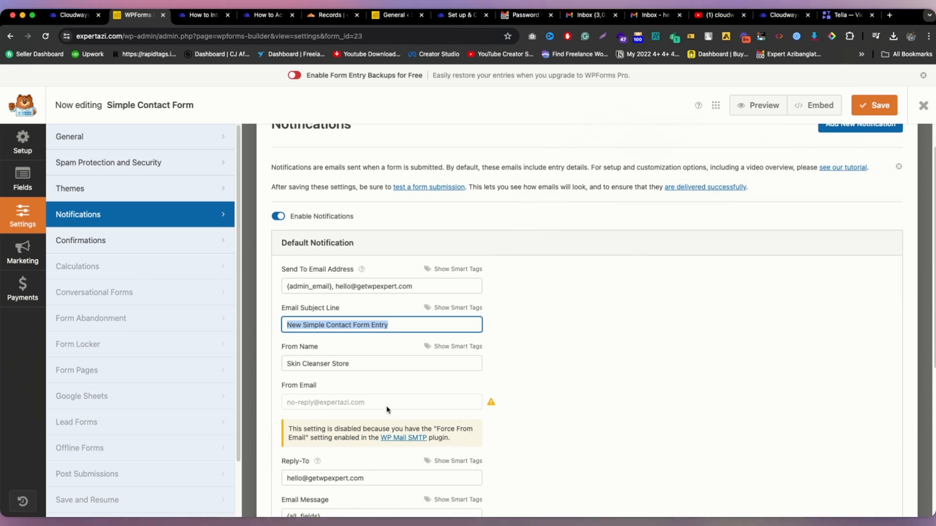
scroll(386, 411, "down", 5)
triple_click(371, 253)
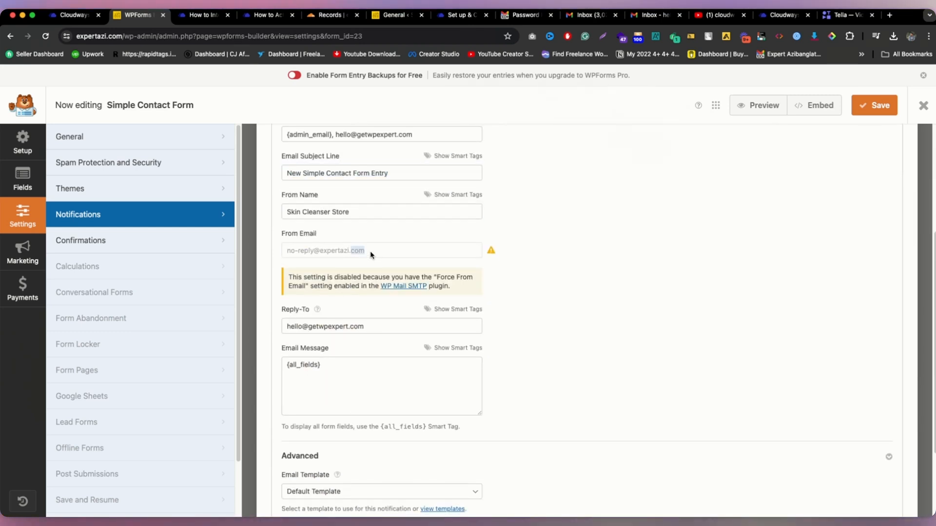
left_click(551, 276)
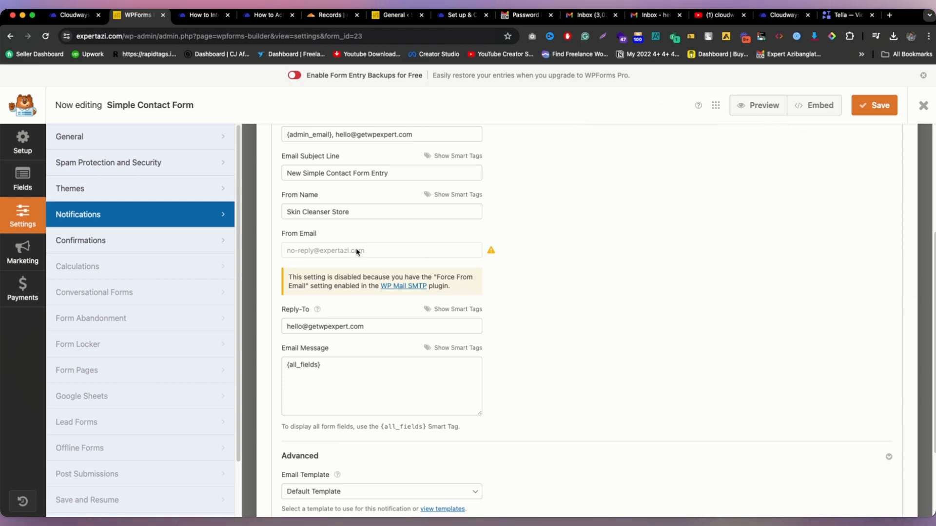
scroll(406, 287, "down", 1)
scroll(409, 293, "down", 2)
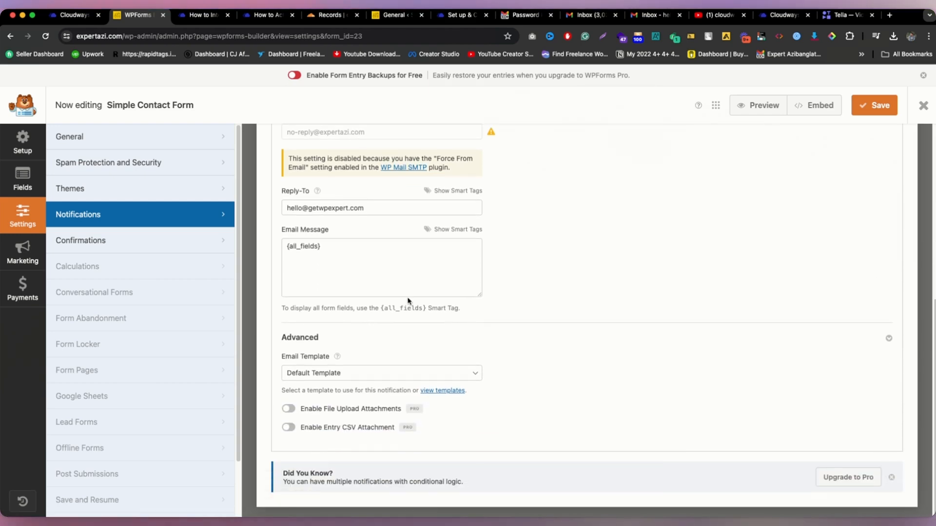
scroll(409, 301, "up", 5)
scroll(409, 301, "down", 5)
scroll(430, 268, "up", 6)
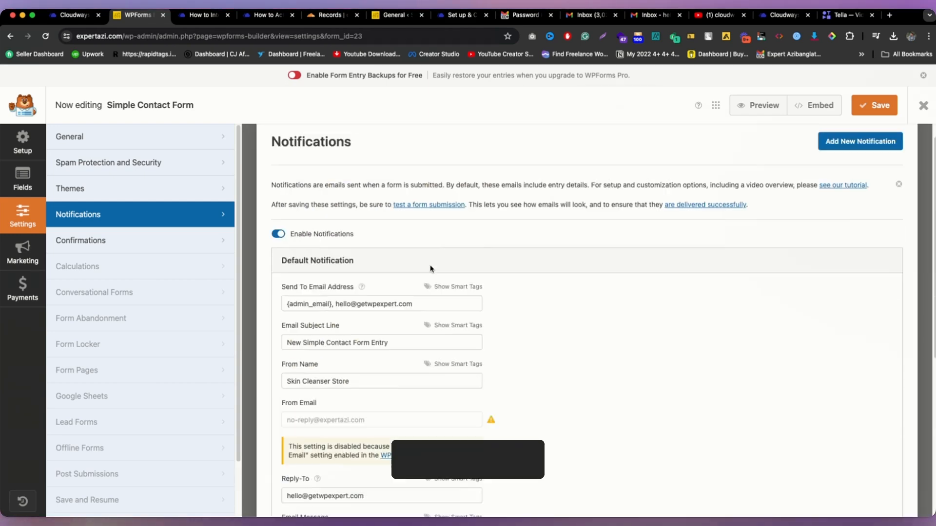
scroll(347, 284, "down", 1)
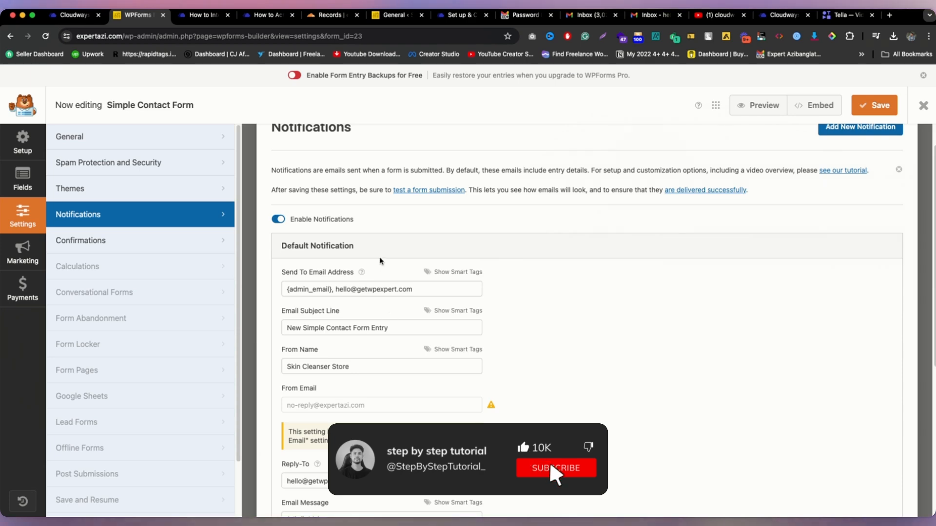